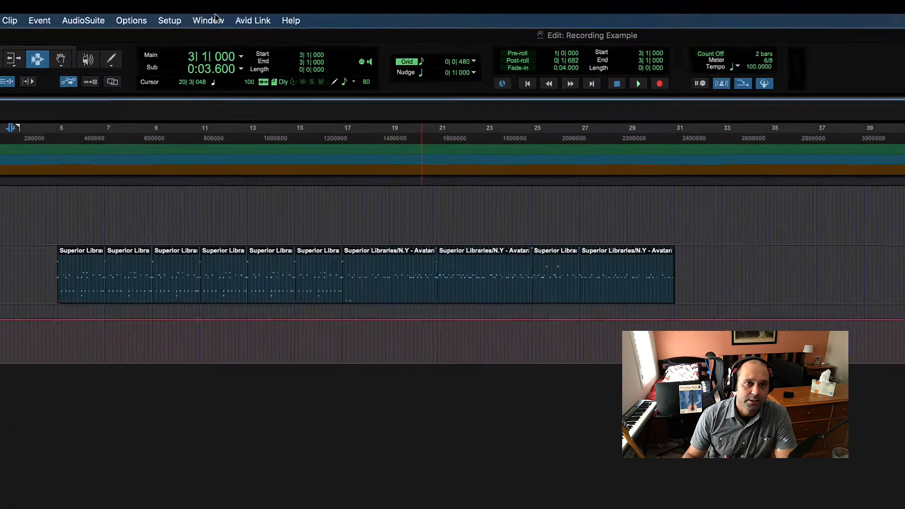
Step: Open the Disk Usage window to check how much recording space each drive has available
left_click(236, 4)
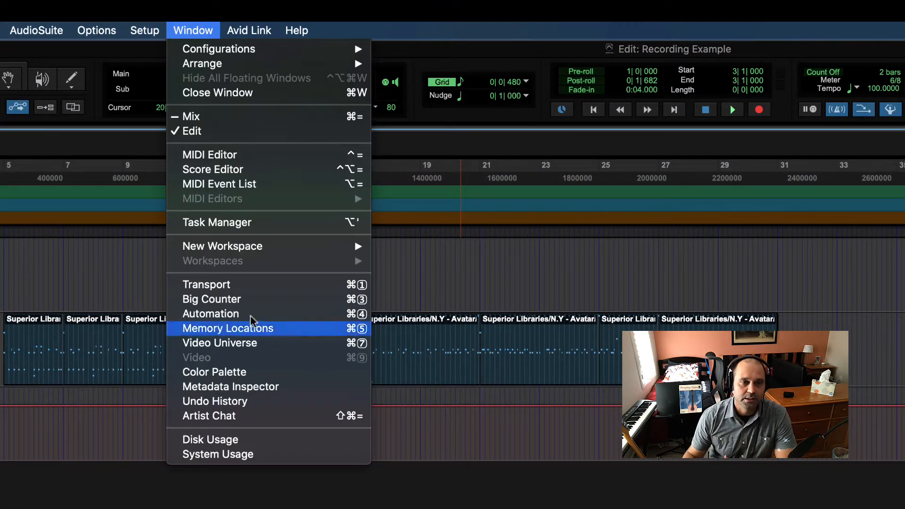
left_click(255, 440)
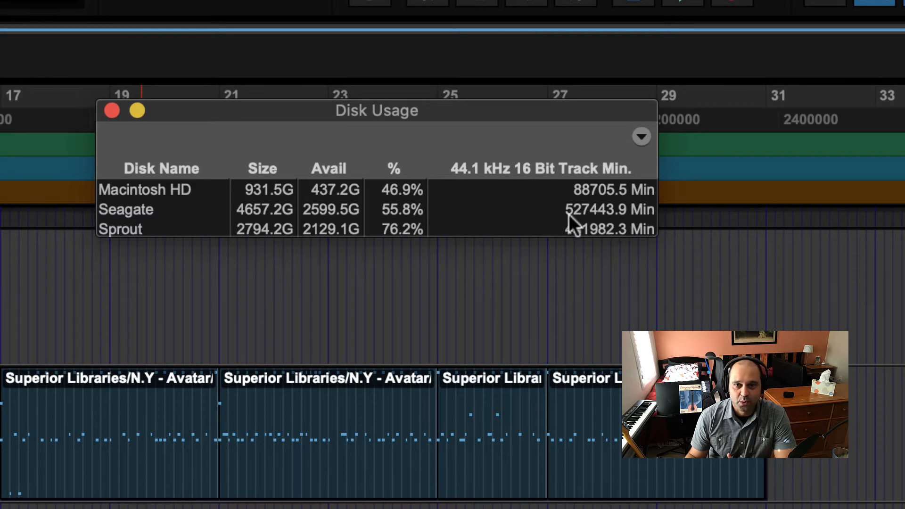
left_click(588, 248)
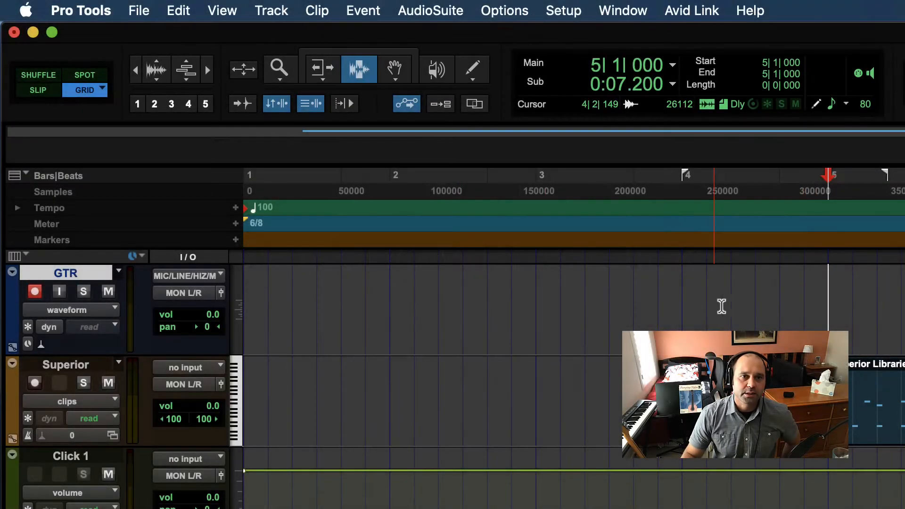
Step: Place the edit cursor at bar 4 on the GTR track and remove the existing Click 1 track from view
left_click(681, 301)
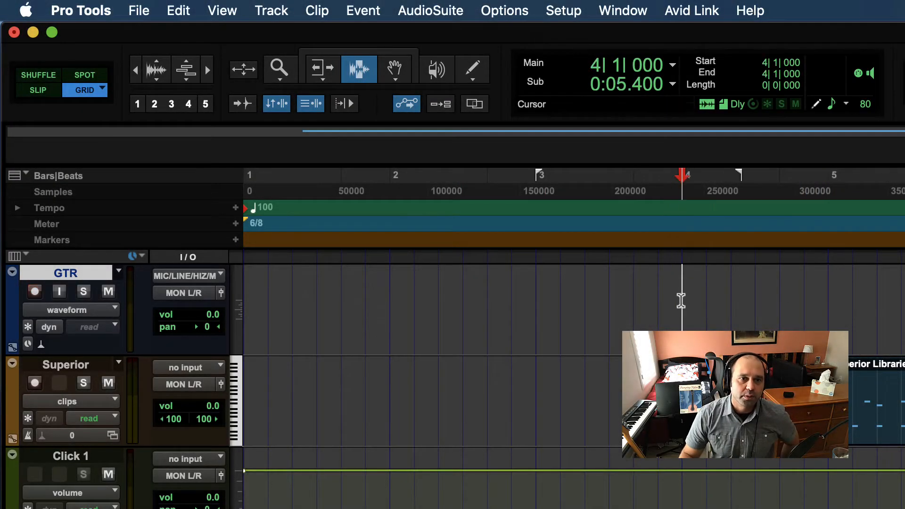
left_click(69, 457)
right_click(71, 458)
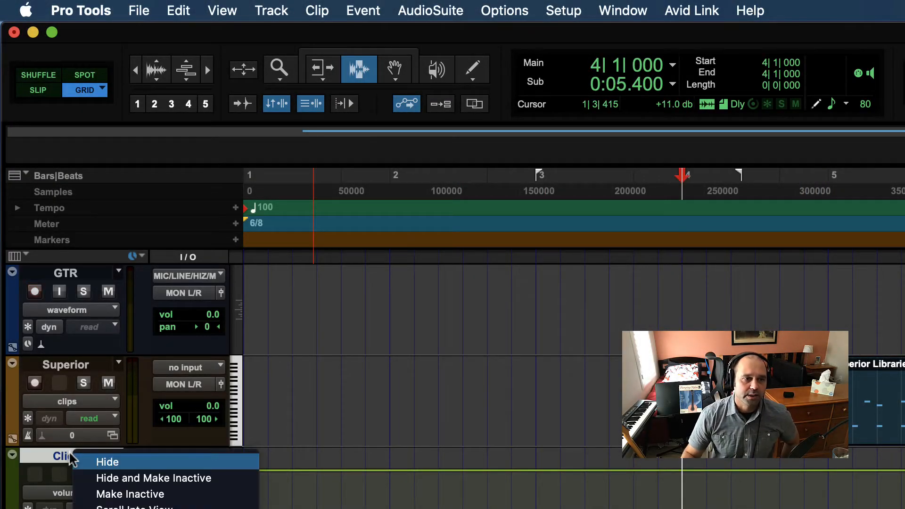
left_click(108, 462)
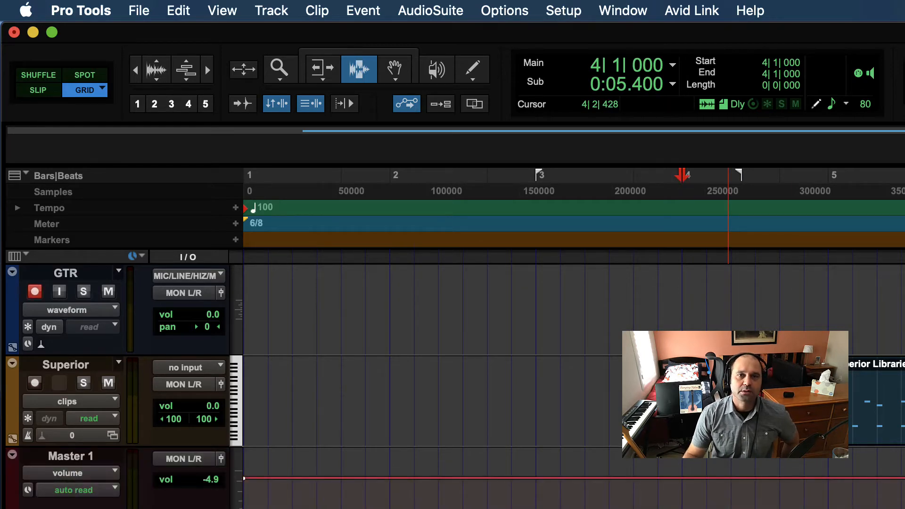
left_click(284, 9)
left_click(297, 33)
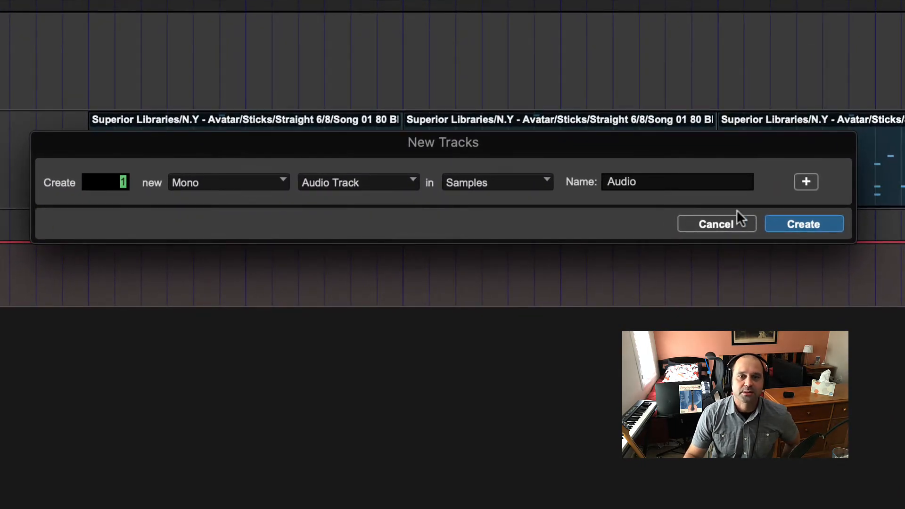
left_click(699, 224)
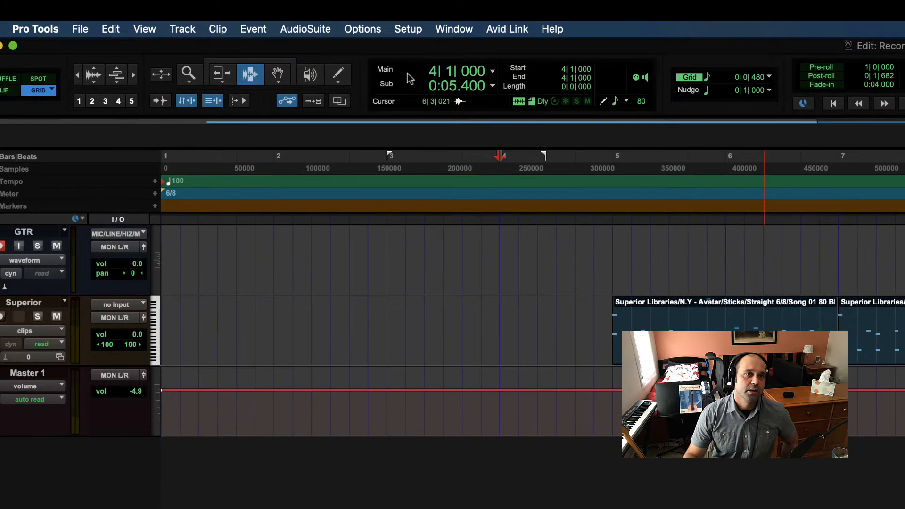
Step: Create a click track and move it above the Master 1 track
left_click(185, 30)
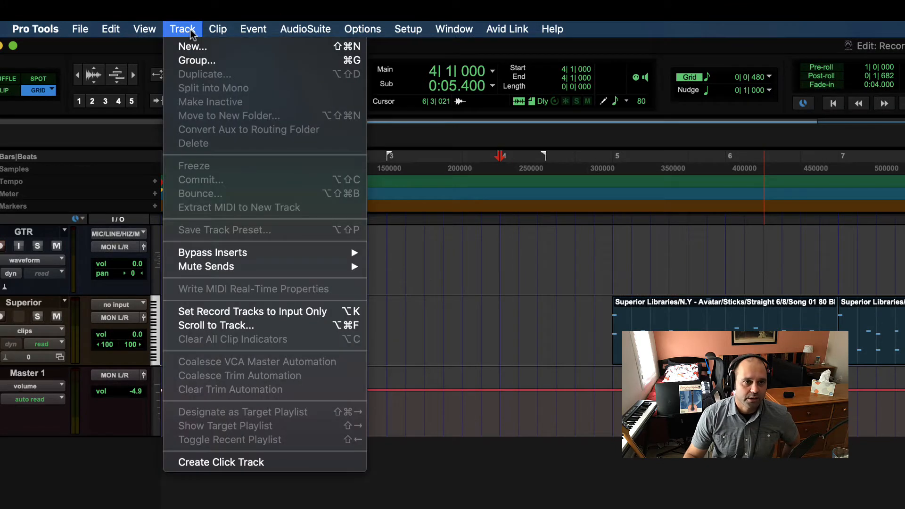
left_click(254, 463)
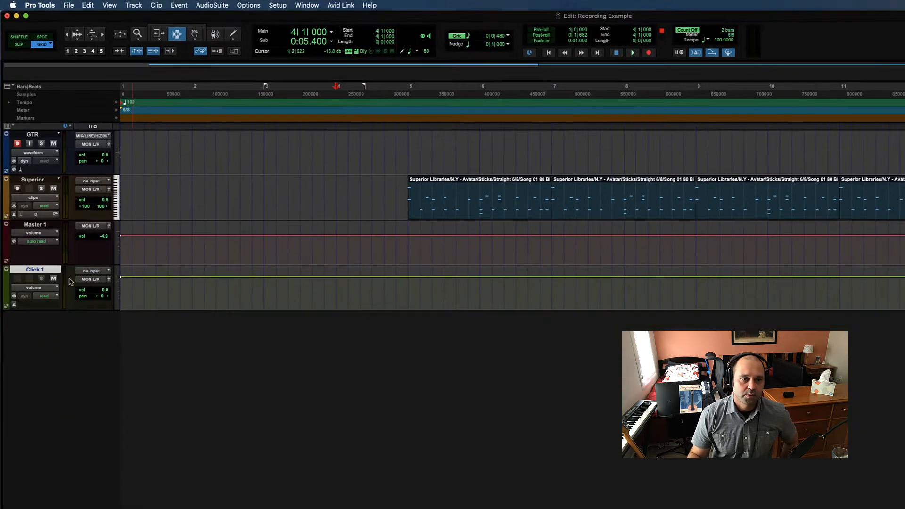
left_click_drag(33, 272, 33, 229)
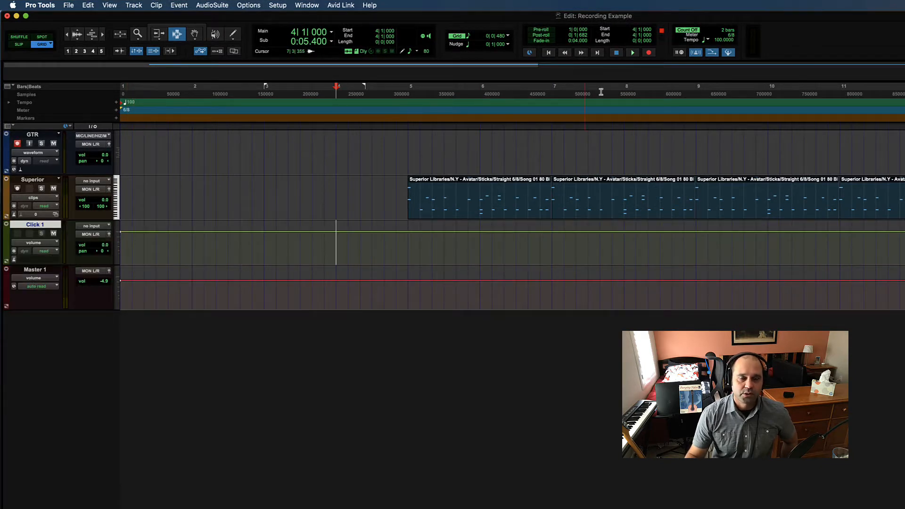
Step: Play the session from bar 2 to listen to the click track, and stop playback
left_click(239, 290)
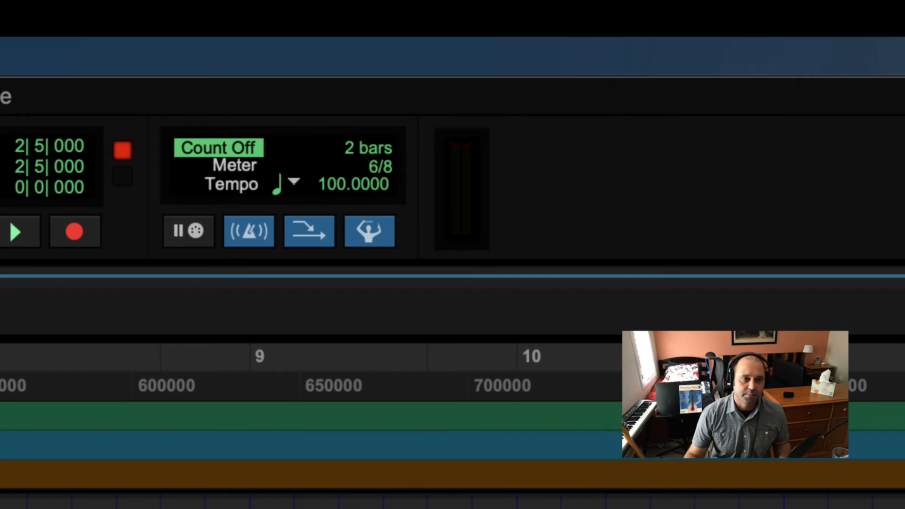
left_click(1, 508)
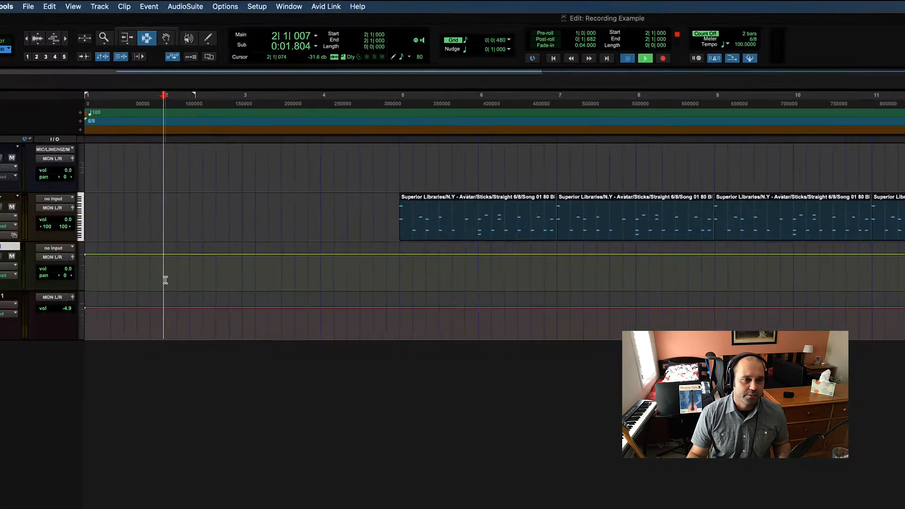
key("space")
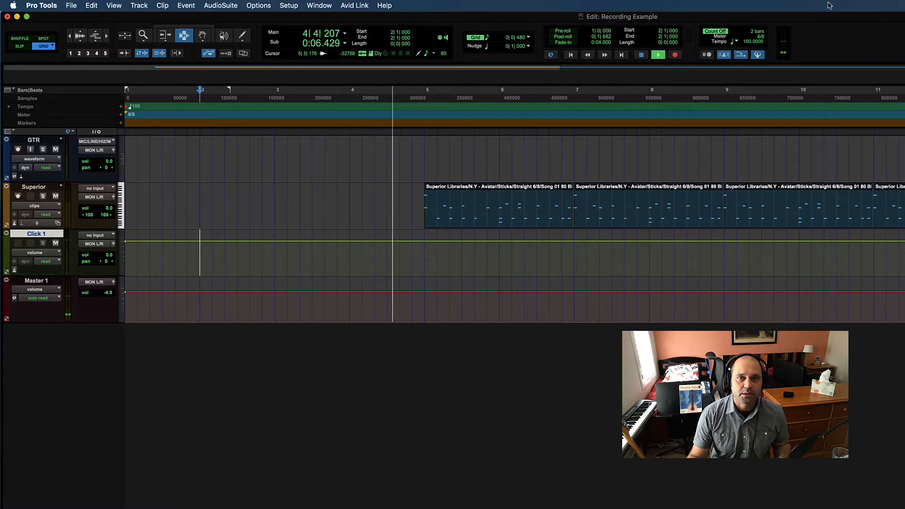
key("space")
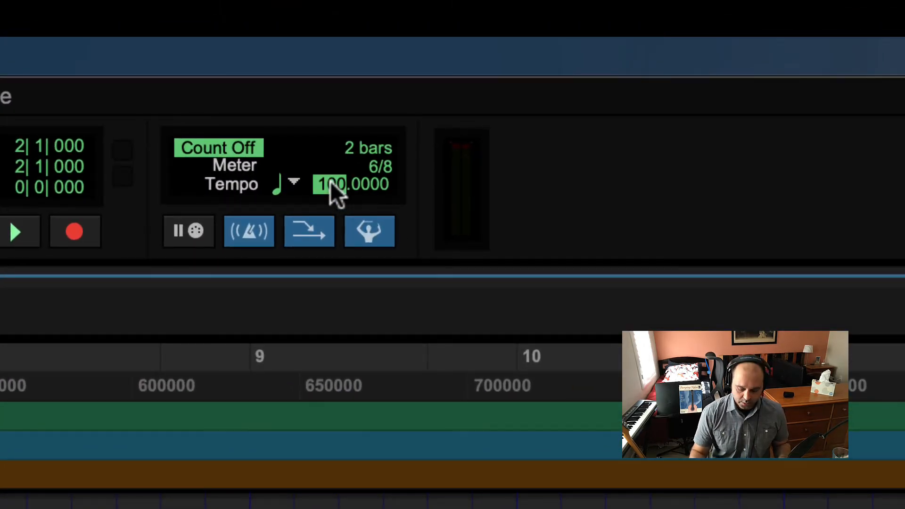
Step: Audition the click at a session tempo of 120, and set the tempo back to 100
key("Return")
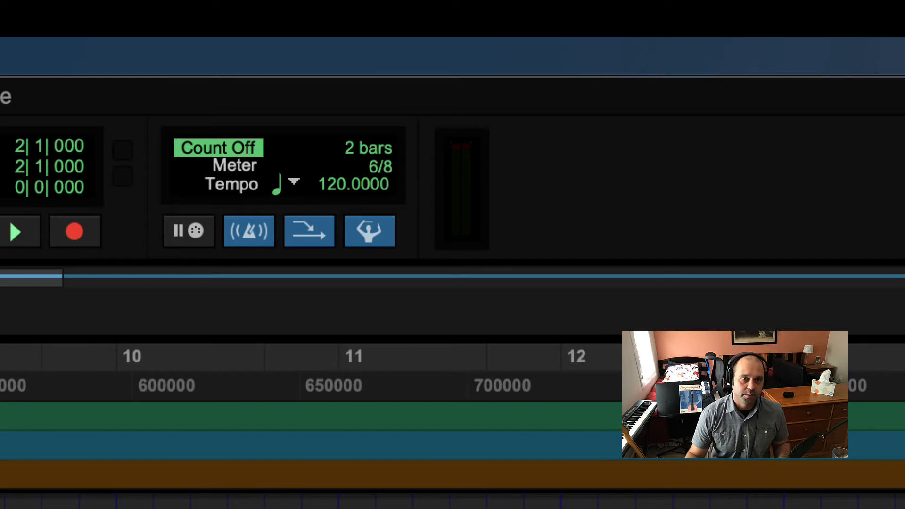
key("space")
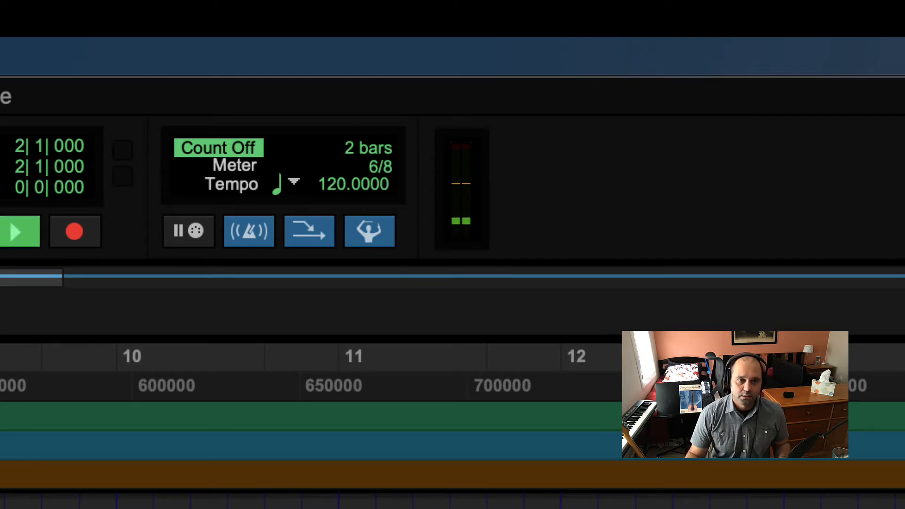
key("space")
double_click(329, 189)
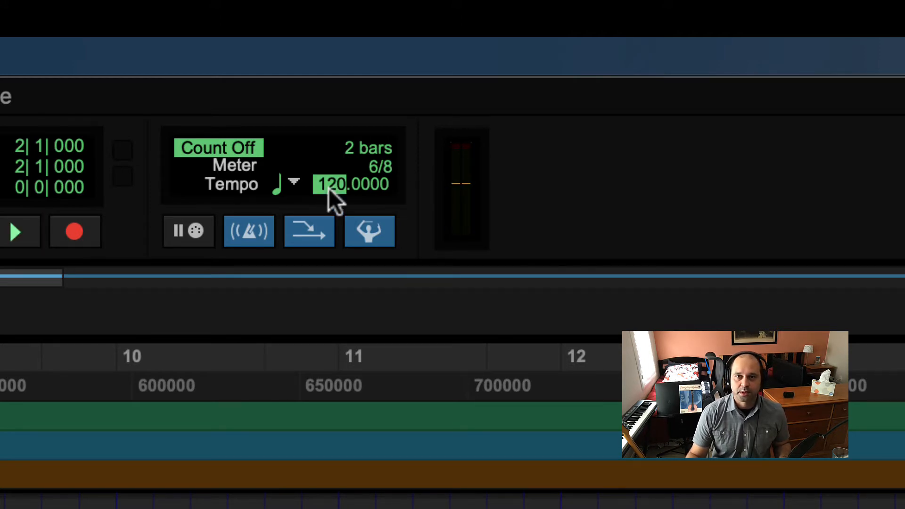
type("100")
key("Return")
Step: Open the Click II plug-in on the Click 1 track from the Mix window and move its window aside
left_click(222, 238)
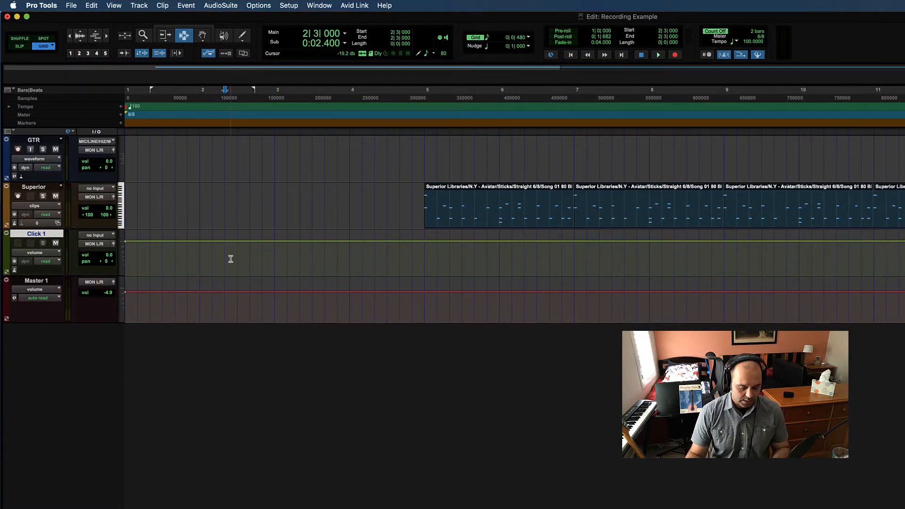
key("super+equal")
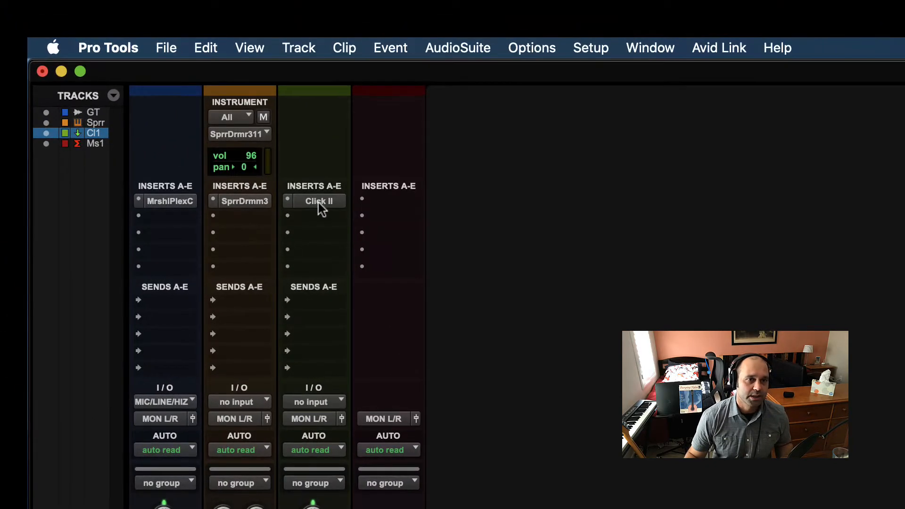
left_click(317, 200)
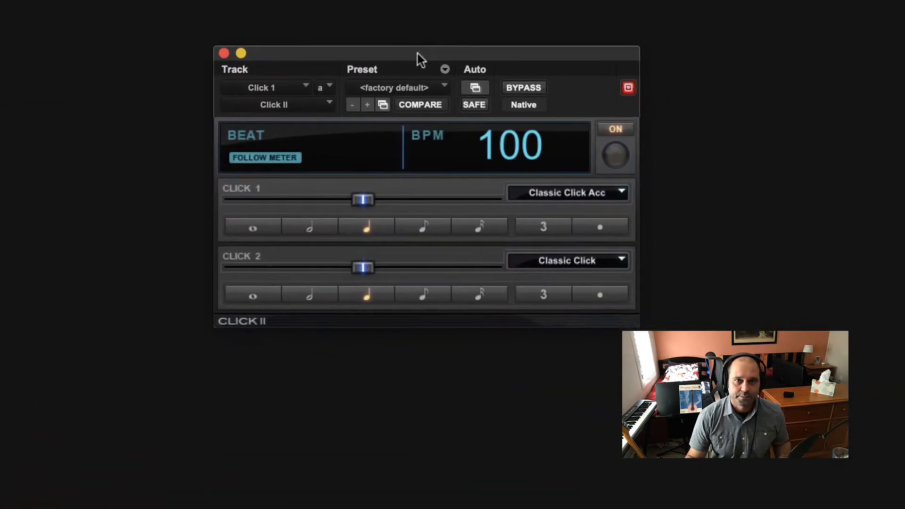
left_click_drag(417, 53, 348, 56)
key("super+equal")
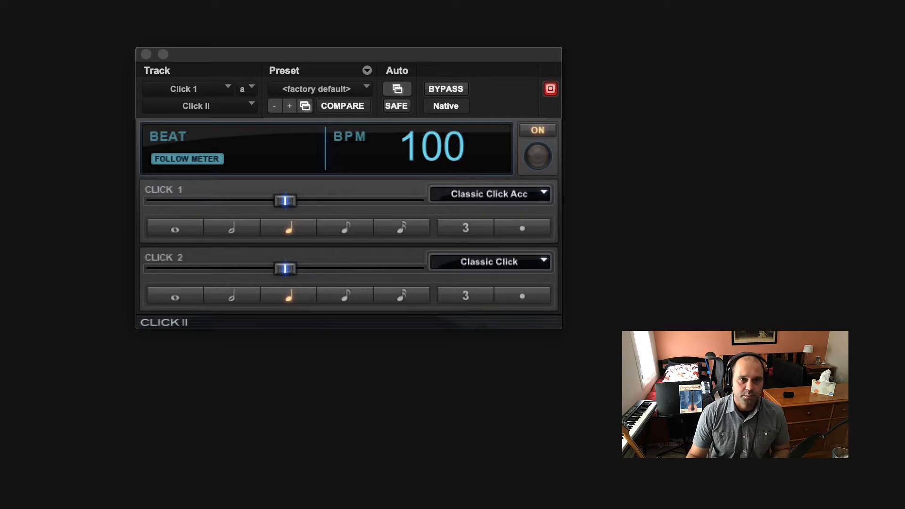
left_click_drag(337, 49, 278, 46)
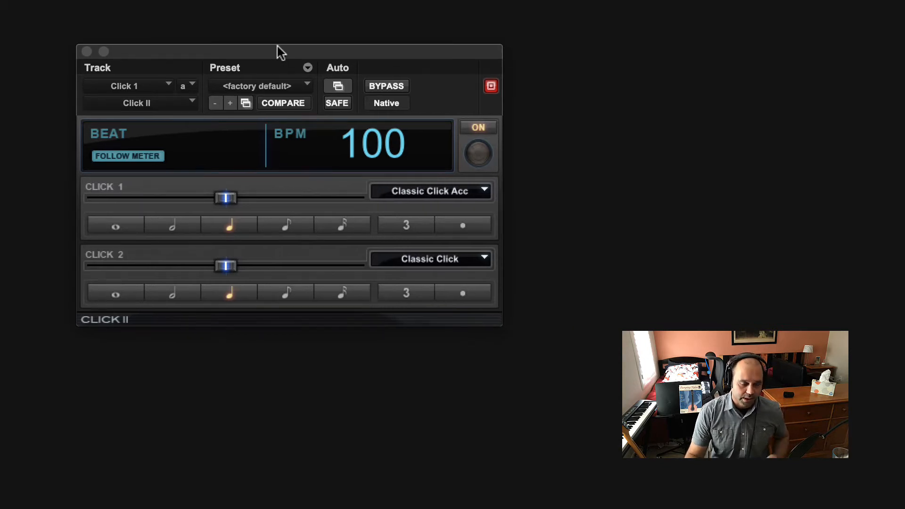
Step: Start playback from the Edit window, and return to the Mix window with the Click II plug-in window repositioned
key("super+equal")
key("super+bracketleft")
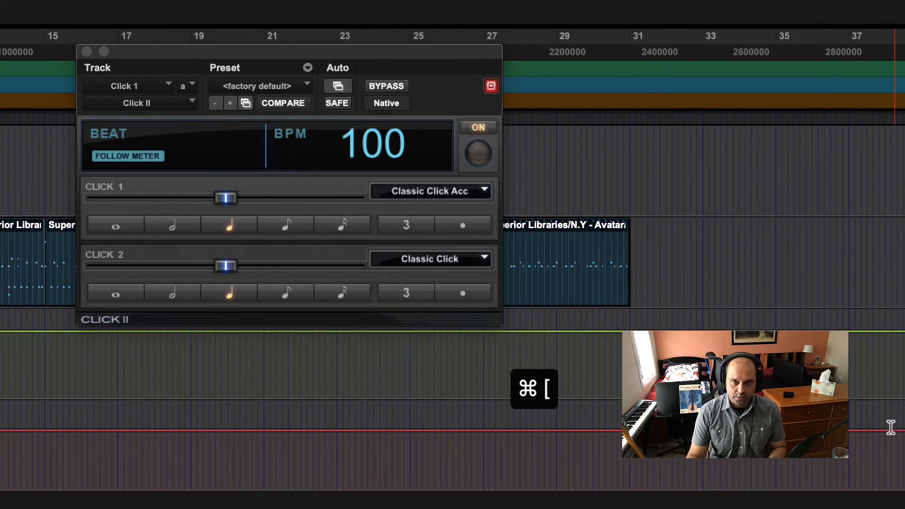
key("space")
key("super+equal")
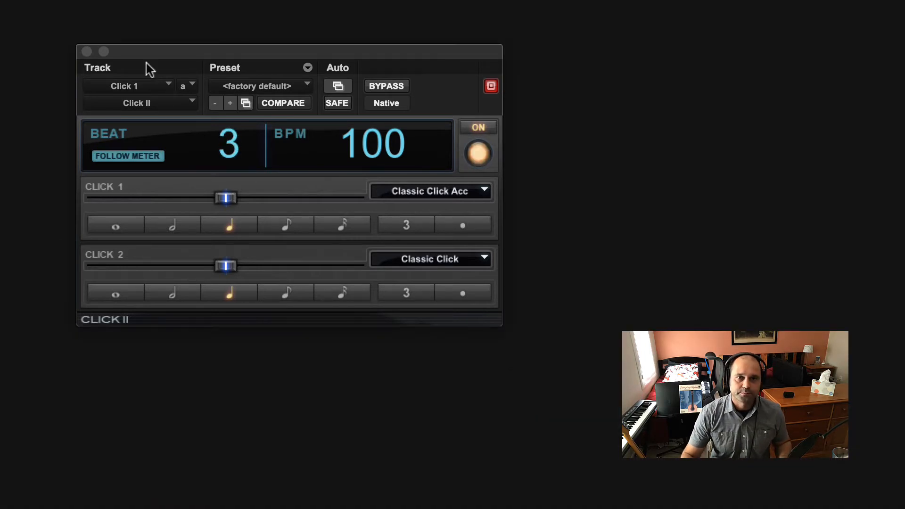
left_click_drag(277, 49, 249, 40)
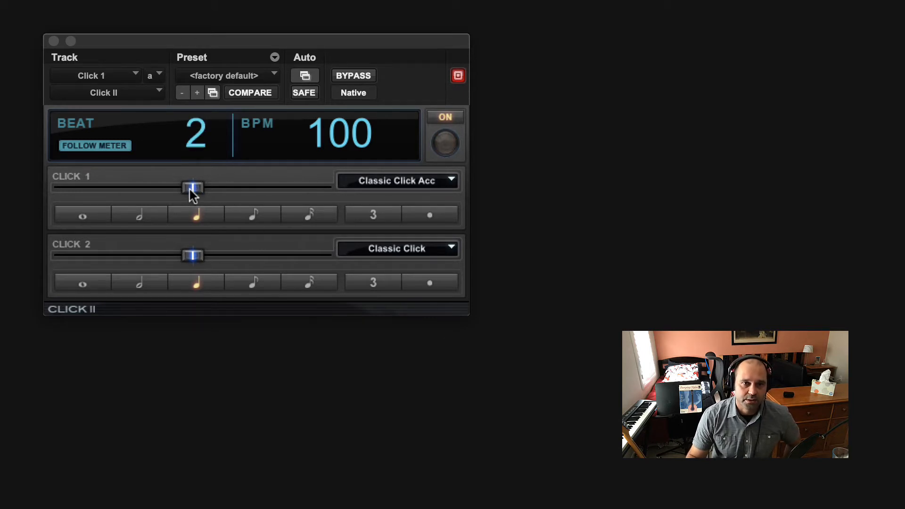
Step: Try the Click 1 level near maximum and the Click 2 level near minimum, and return both to the middle
left_click_drag(191, 187, 328, 191)
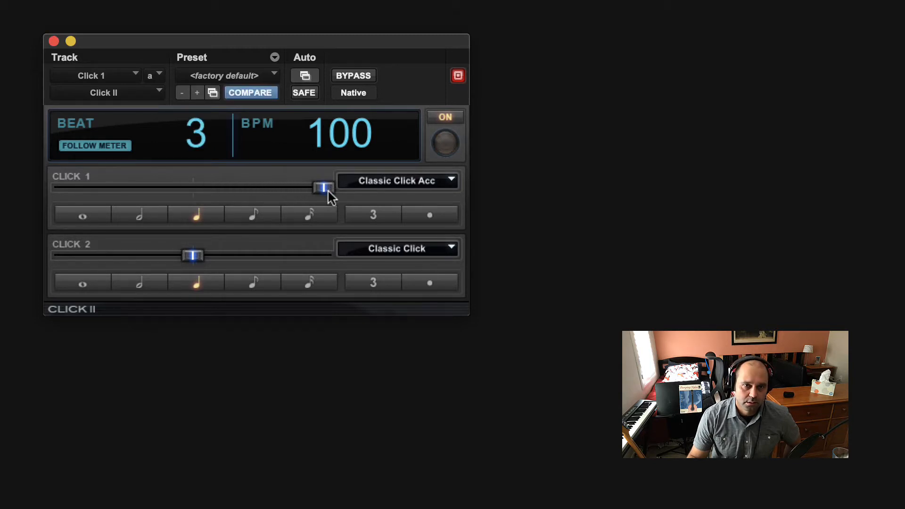
left_click_drag(195, 256, 79, 257)
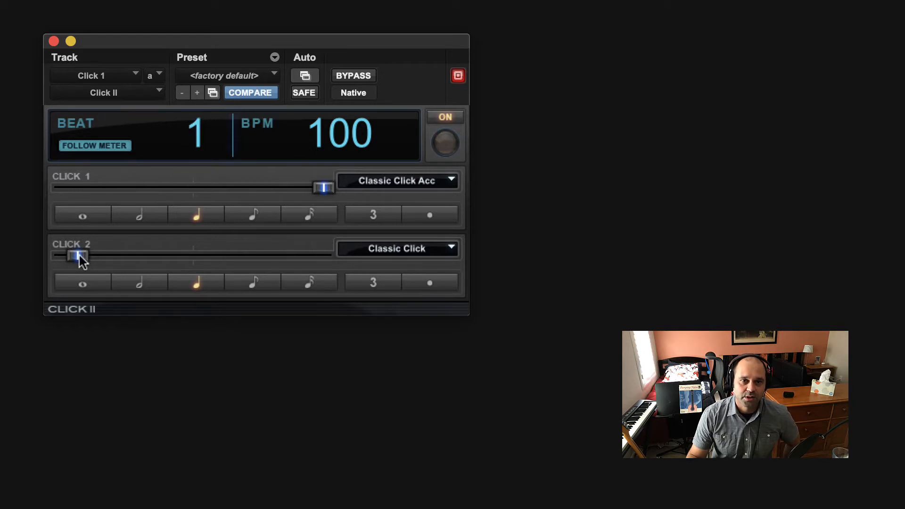
left_click_drag(80, 259, 194, 259)
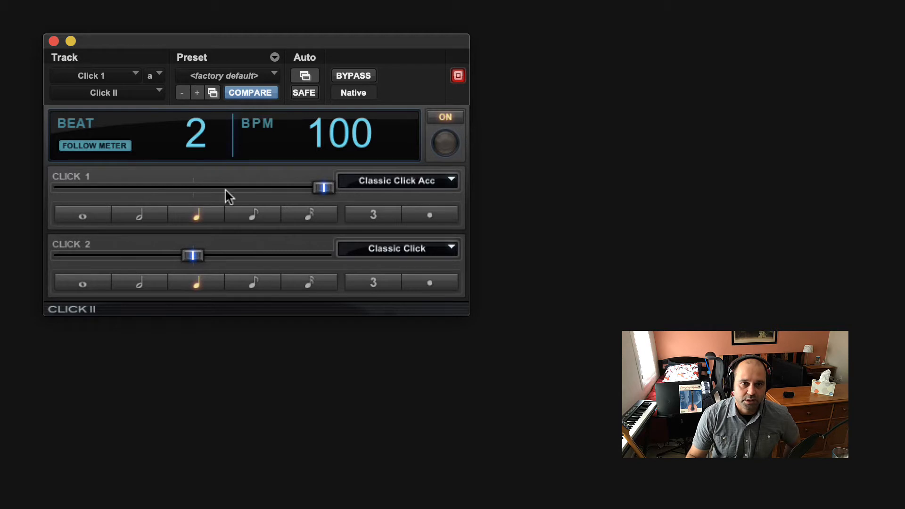
left_click_drag(323, 189, 193, 191)
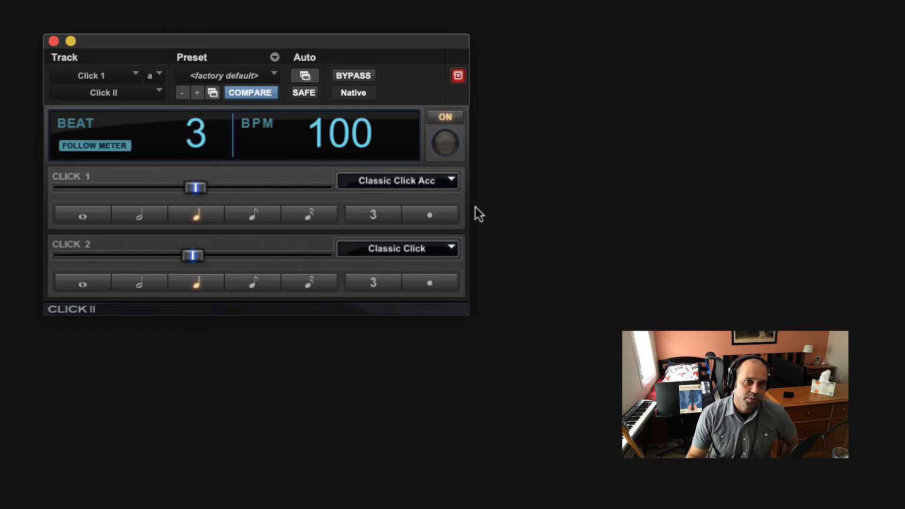
Step: Set the Click 1 sound to Marimba 2 Acc and the Click 2 sound to Marimba 2
left_click(424, 179)
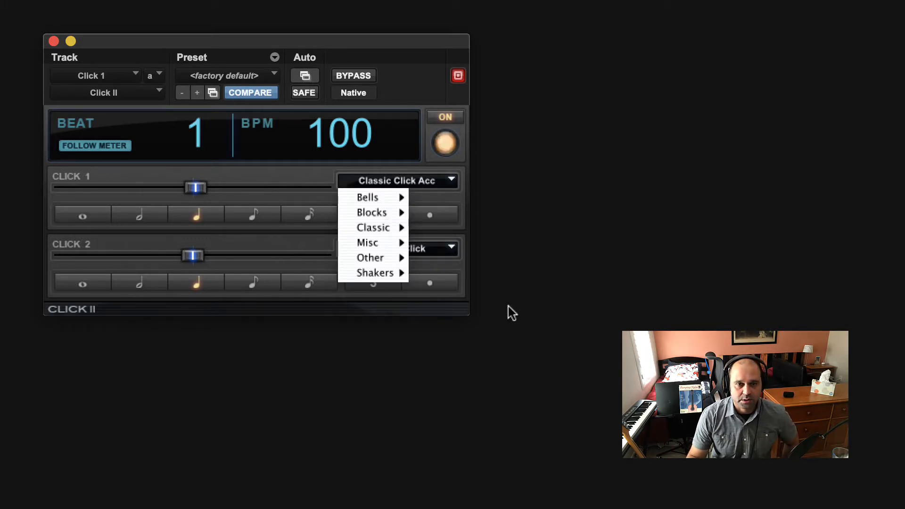
mouse_move(352, 253)
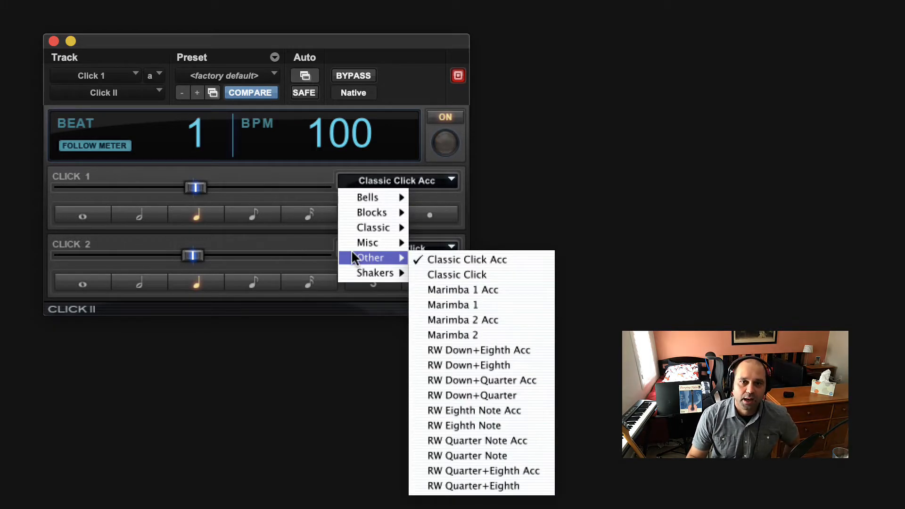
left_click(490, 320)
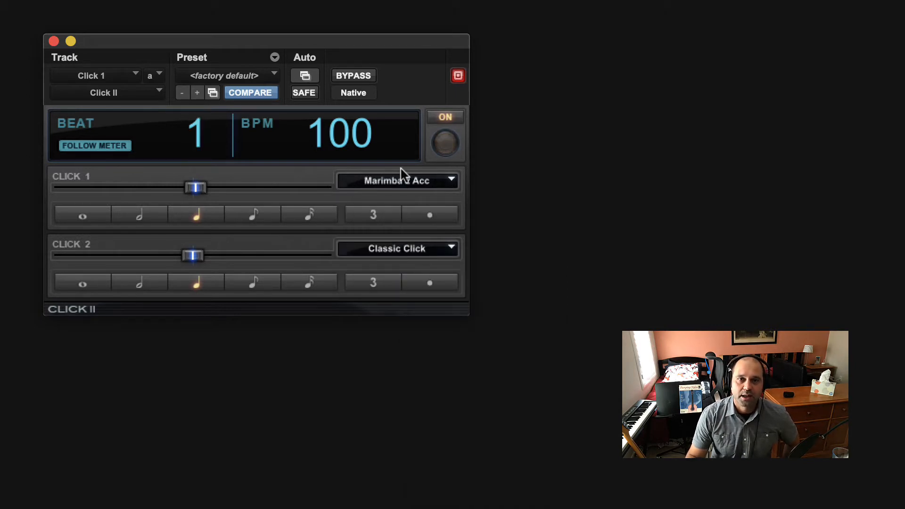
left_click(425, 251)
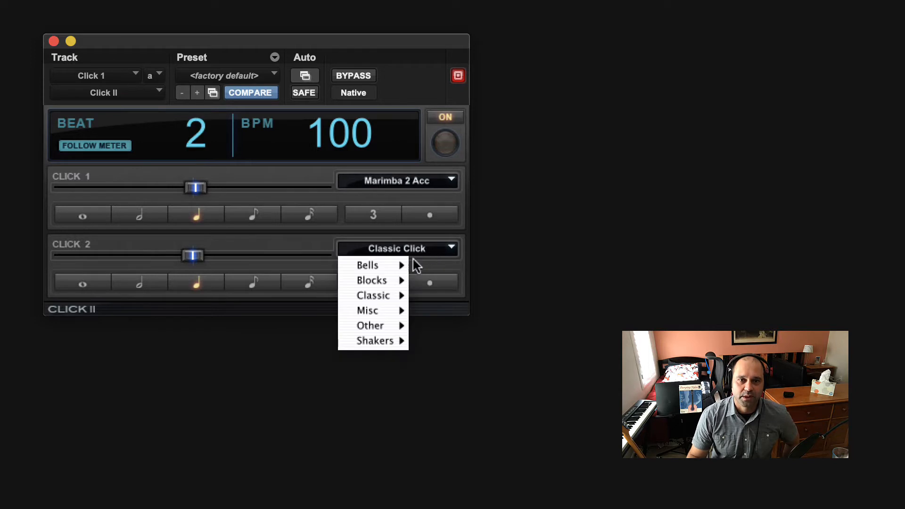
mouse_move(384, 318)
left_click(471, 400)
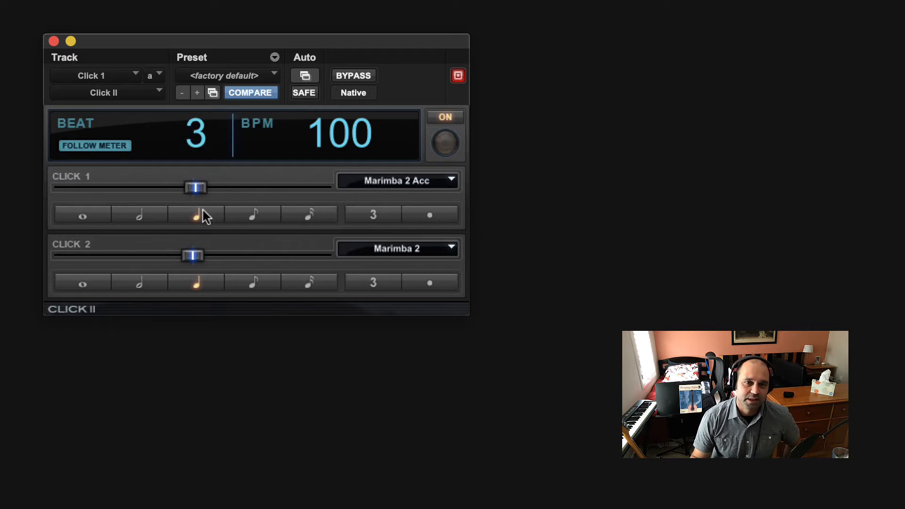
Step: Try a higher Click 1 level, look through the Other sounds for Click 1, and return the level to about the middle
left_click_drag(194, 187, 240, 189)
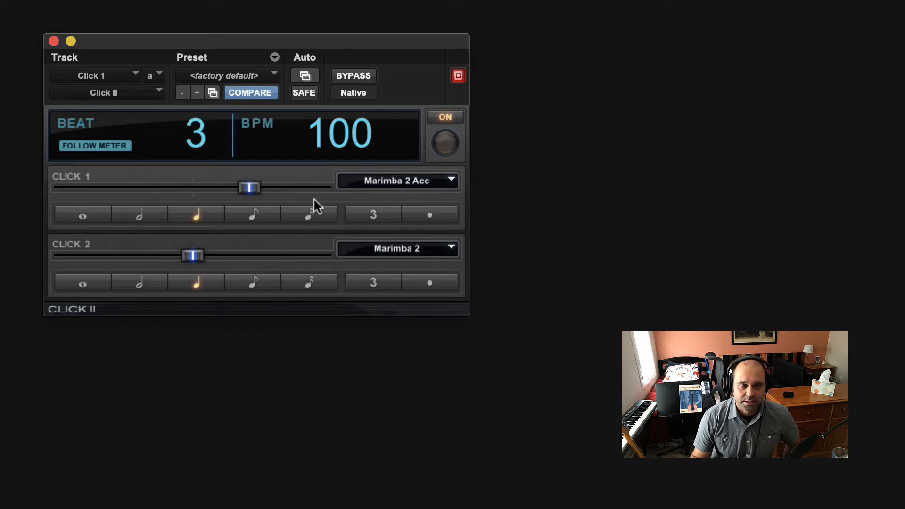
left_click(450, 181)
mouse_move(395, 261)
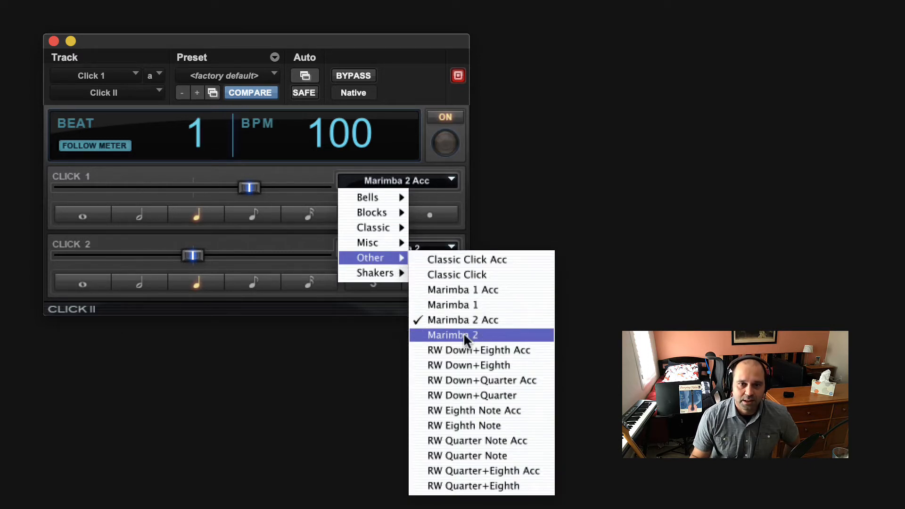
left_click(285, 170)
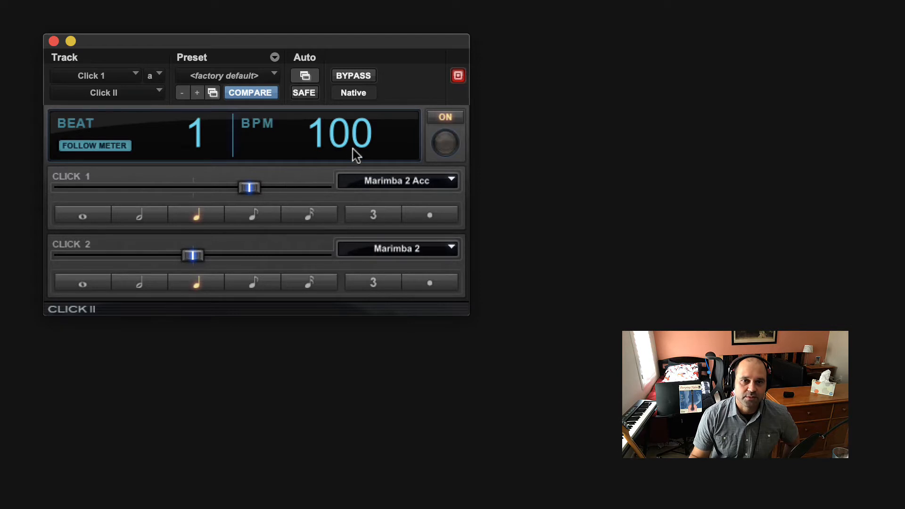
left_click_drag(250, 188, 202, 192)
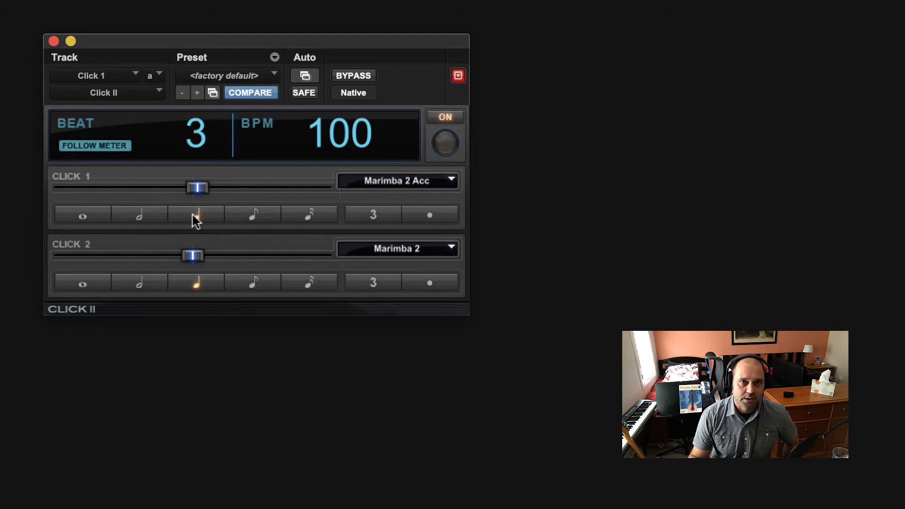
Step: Look through the Classic sounds for Click 1, keep the current sound, and close the Click II plug-in window
left_click(430, 183)
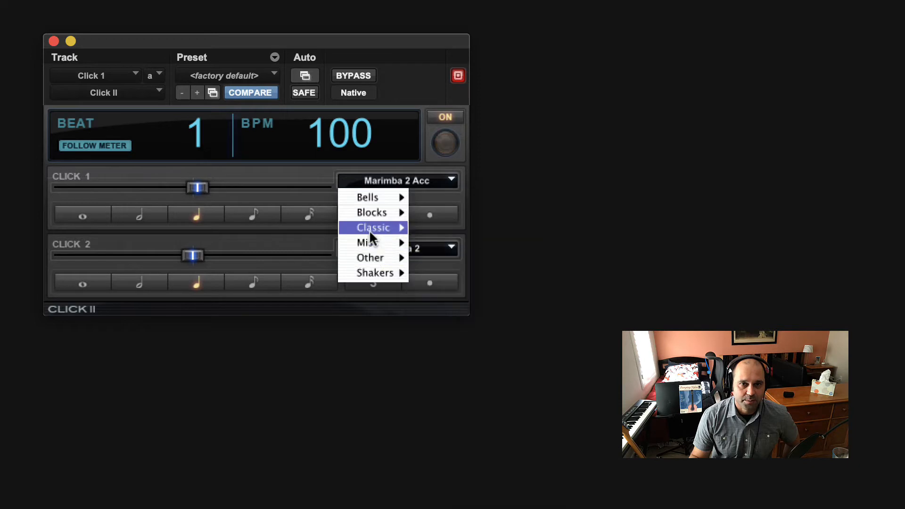
mouse_move(371, 228)
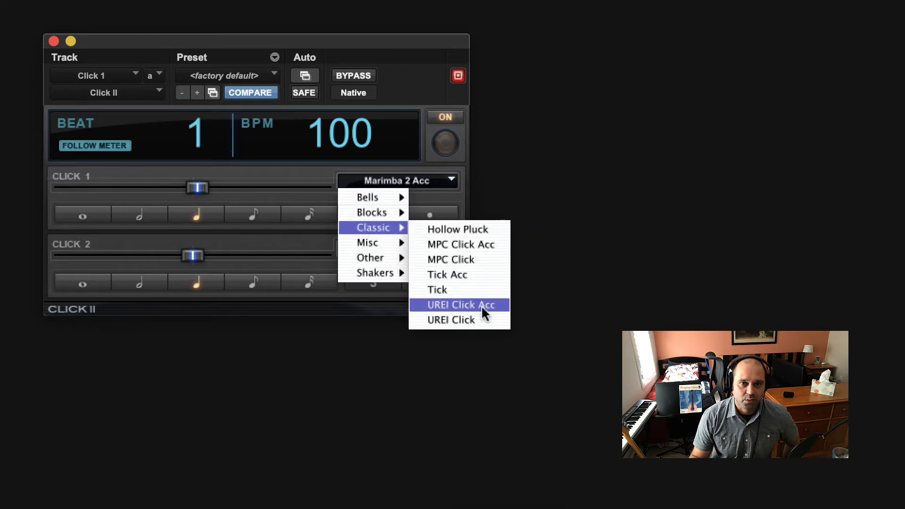
left_click(255, 179)
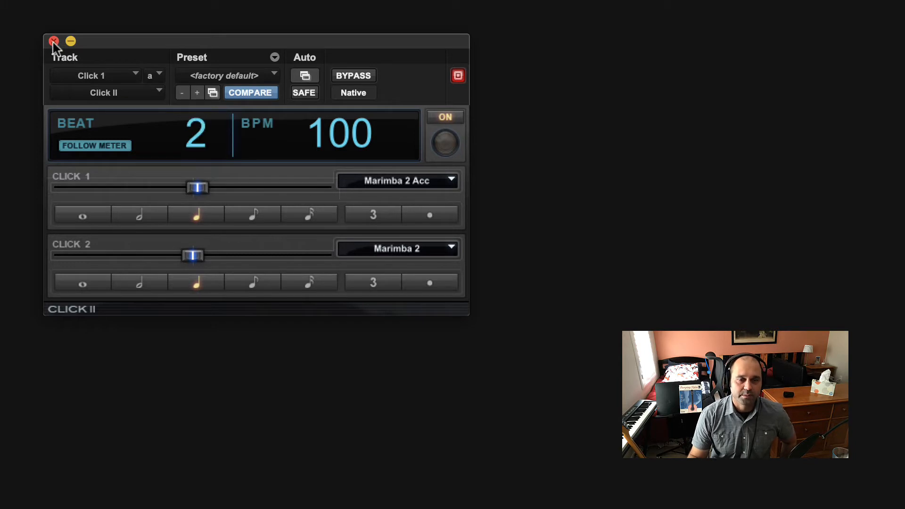
left_click(274, 58)
left_click(176, 41)
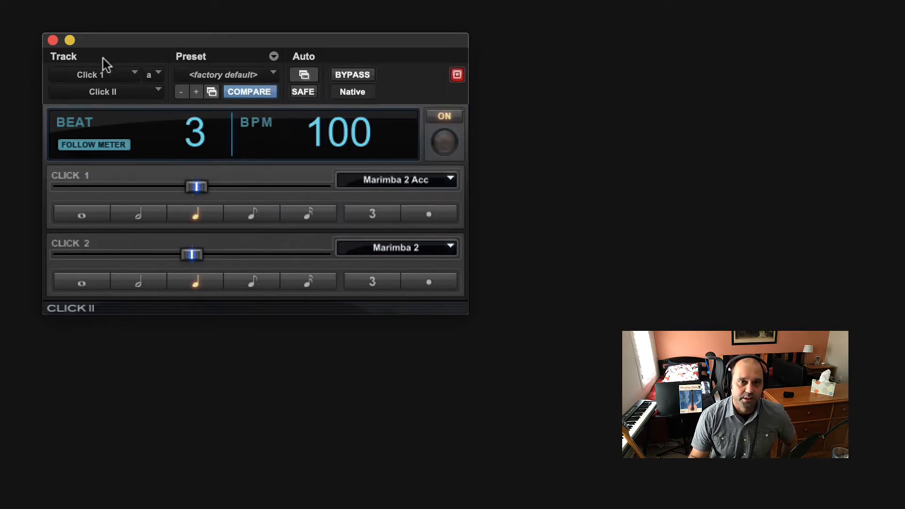
left_click(53, 40)
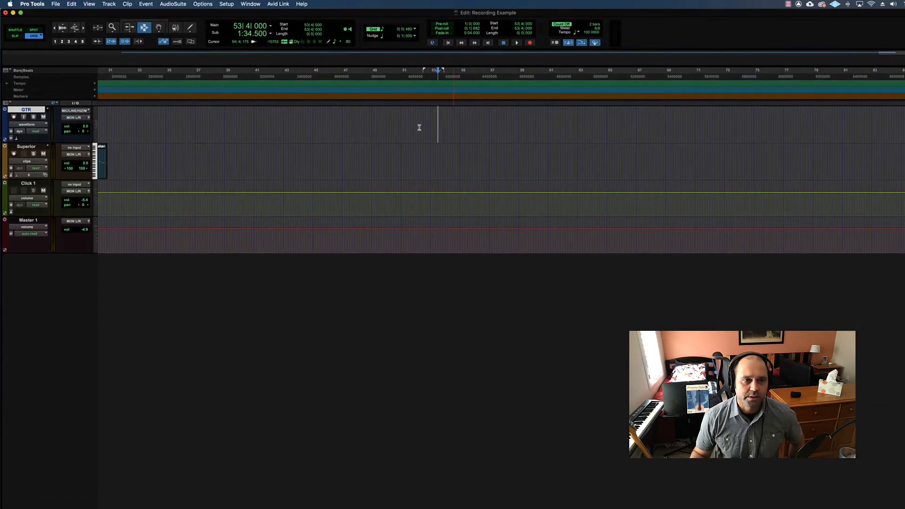
Step: Turn on the metronome with playback running from 36|3|000, and check that MIDI Controls are enabled in the Edit window toolbar options
left_click(174, 148)
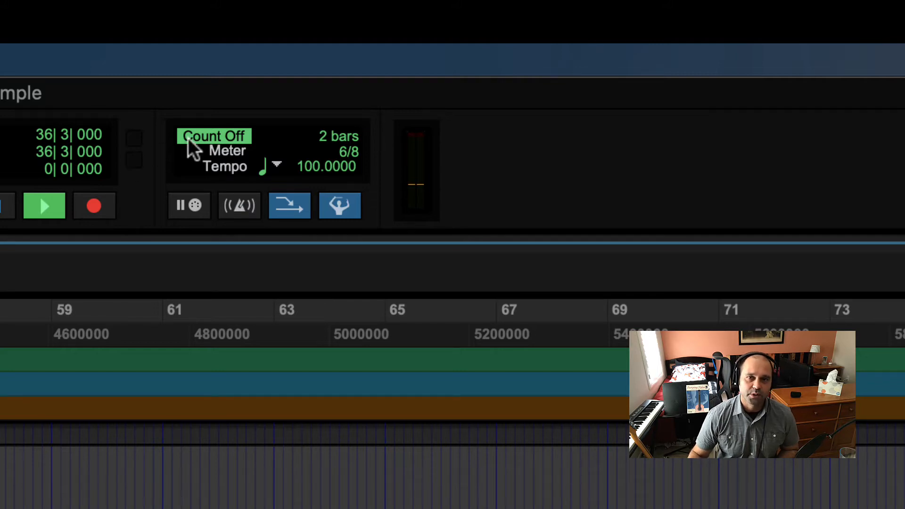
left_click(240, 208)
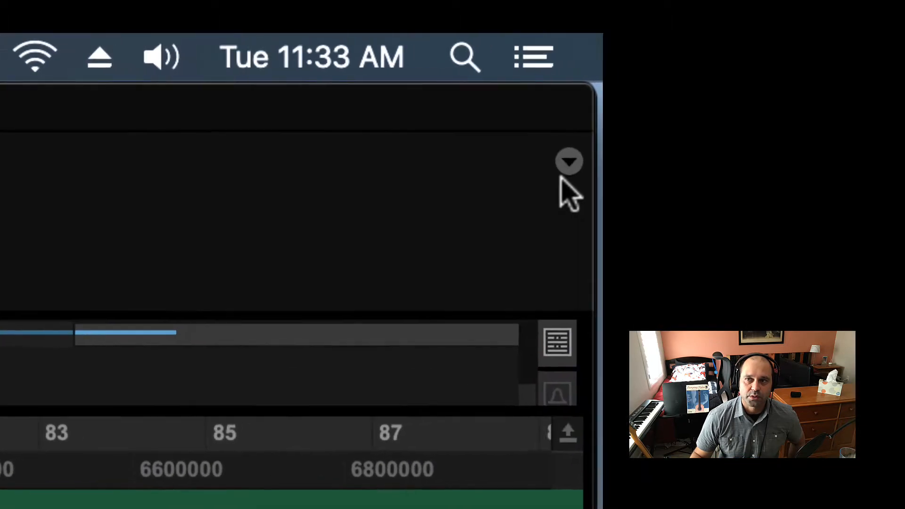
left_click(564, 165)
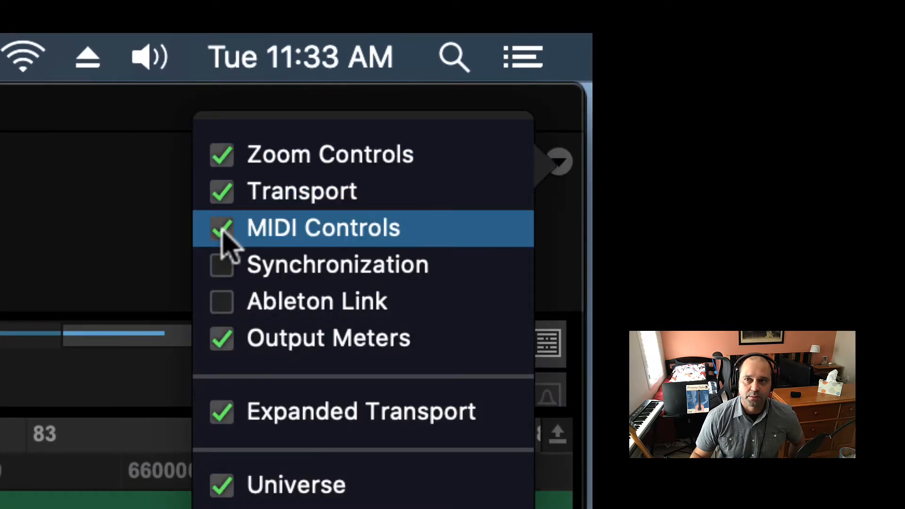
left_click(56, 210)
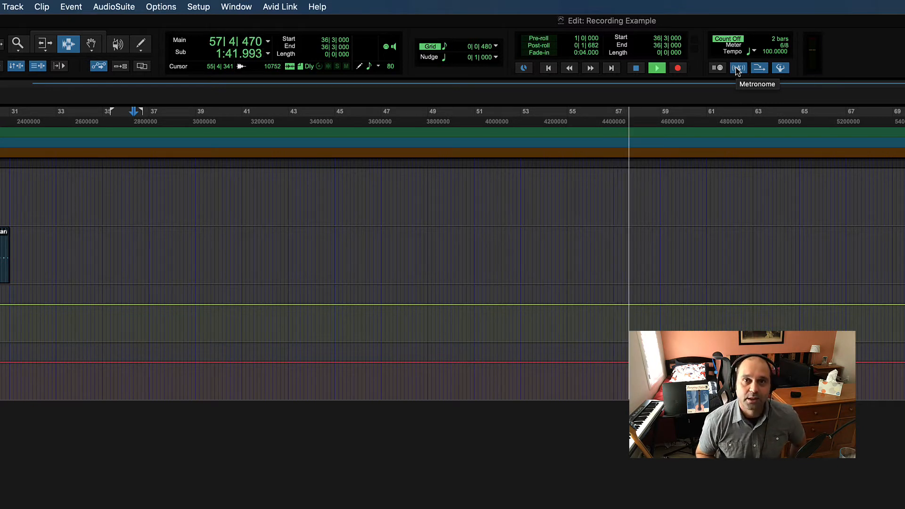
Step: Toggle the metronome off and on twice during playback, leave it on, and stop playback
left_click(738, 68)
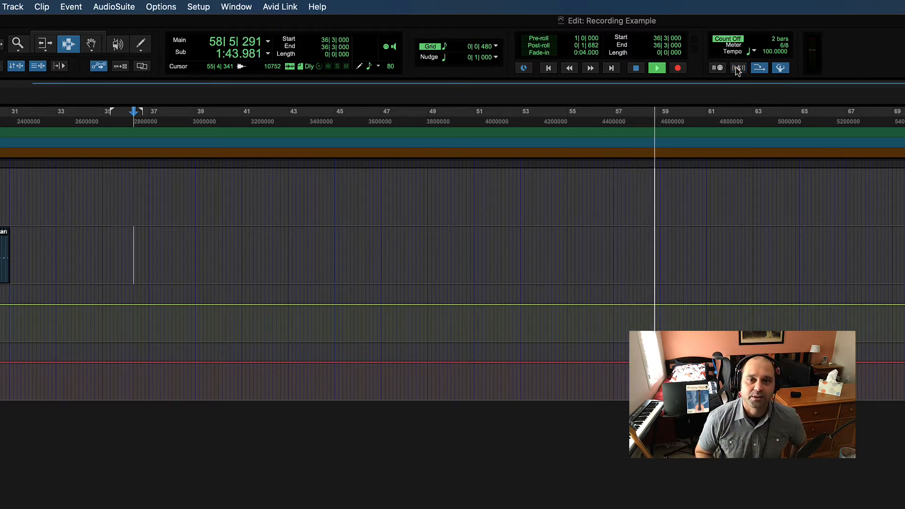
left_click(738, 68)
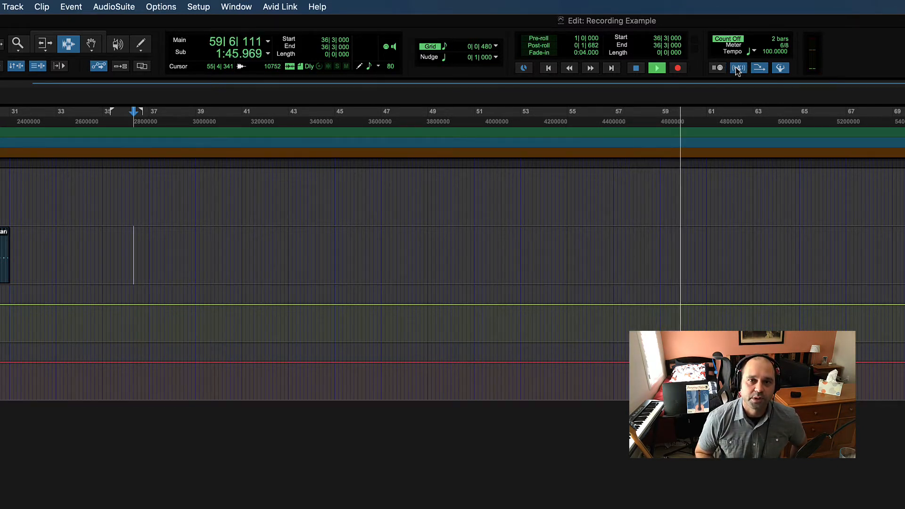
left_click(738, 71)
left_click(738, 71)
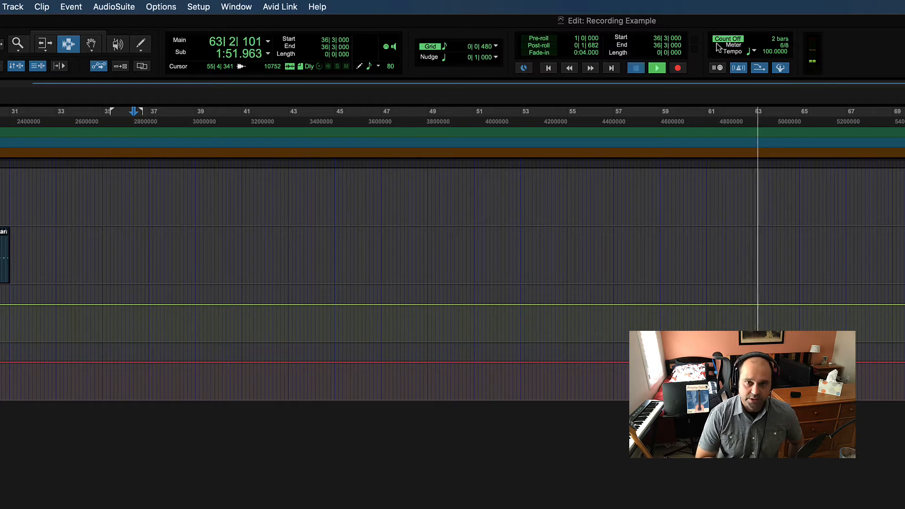
key("space")
Step: Record a short test on the GTR track from 45|1|000 with the two-bar count-off, and undo it
left_click(338, 213)
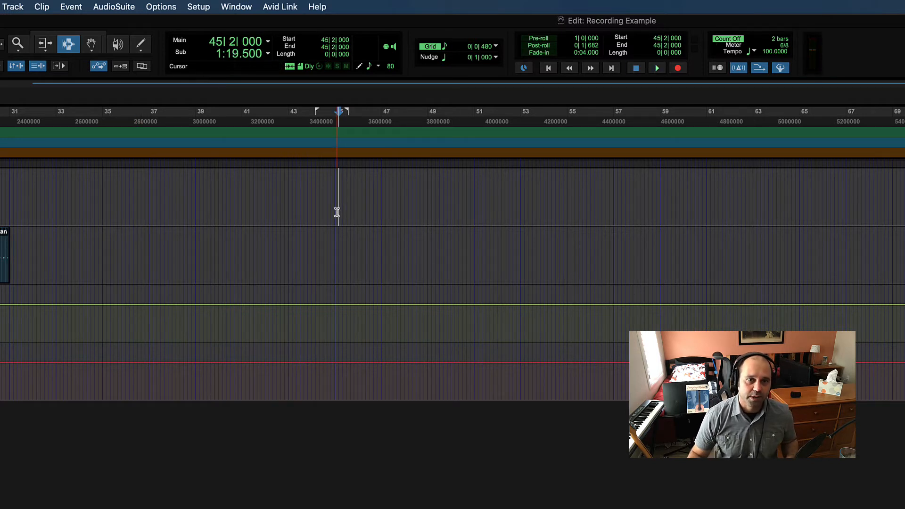
left_click(334, 210)
left_click(336, 208)
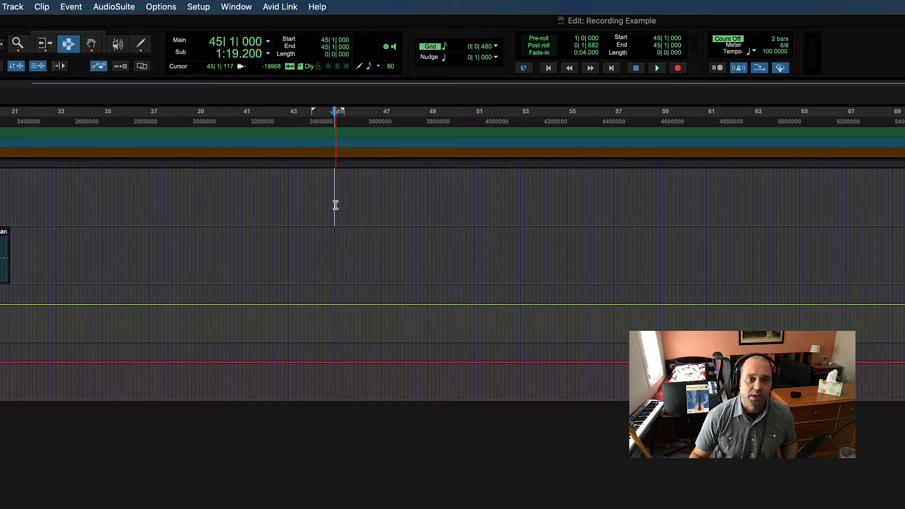
key("super+space")
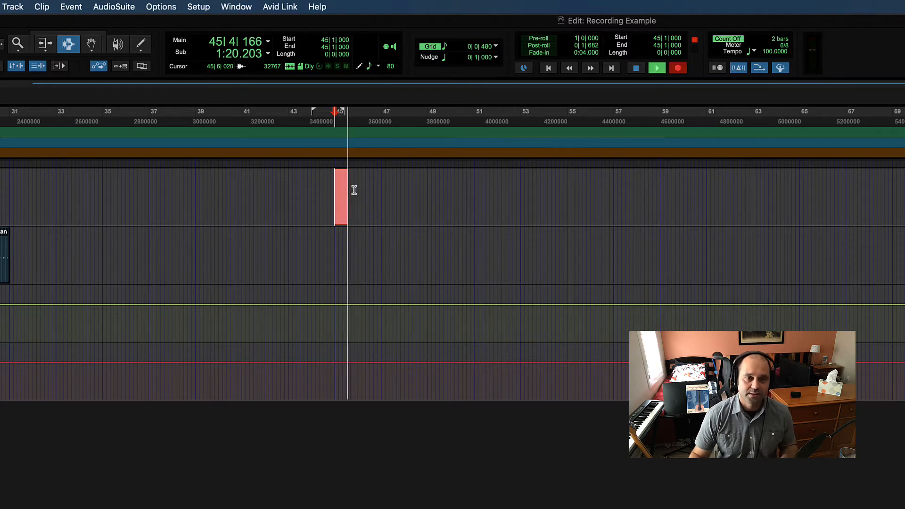
key("space")
key("super+z")
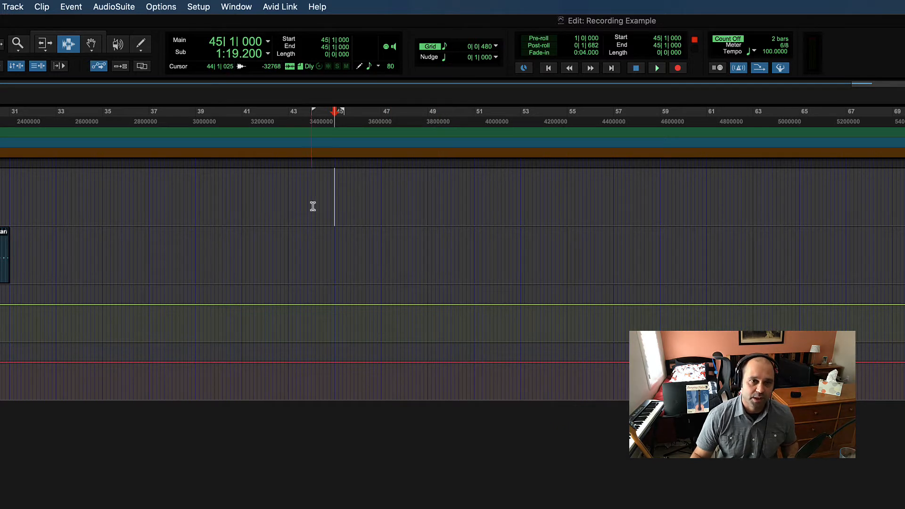
Step: Place the edit cursor on the GTR track at 5|1|000, where the Superior drum clips begin
left_click(342, 198)
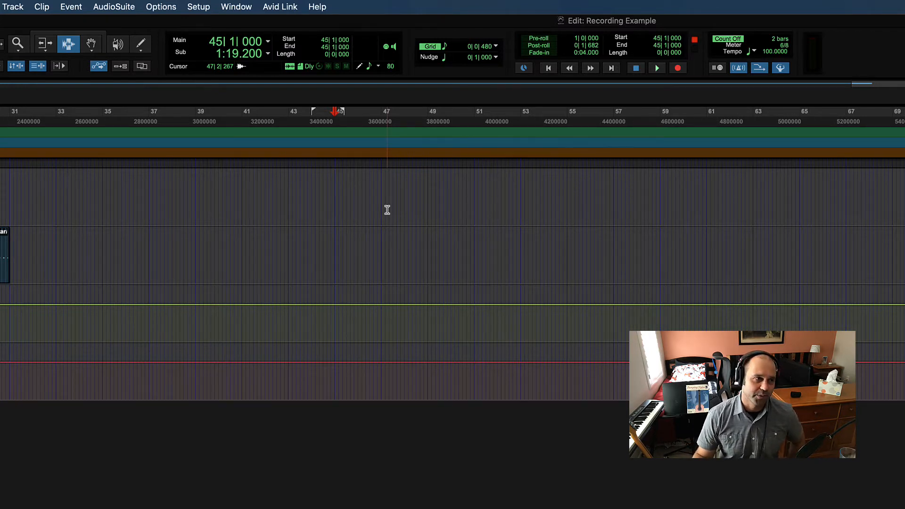
scroll(387, 210, "left", 10)
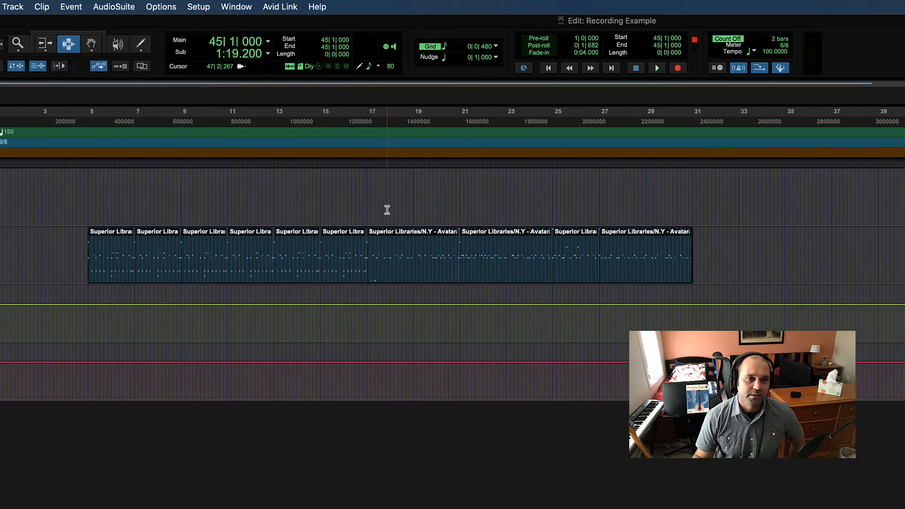
left_click(86, 187)
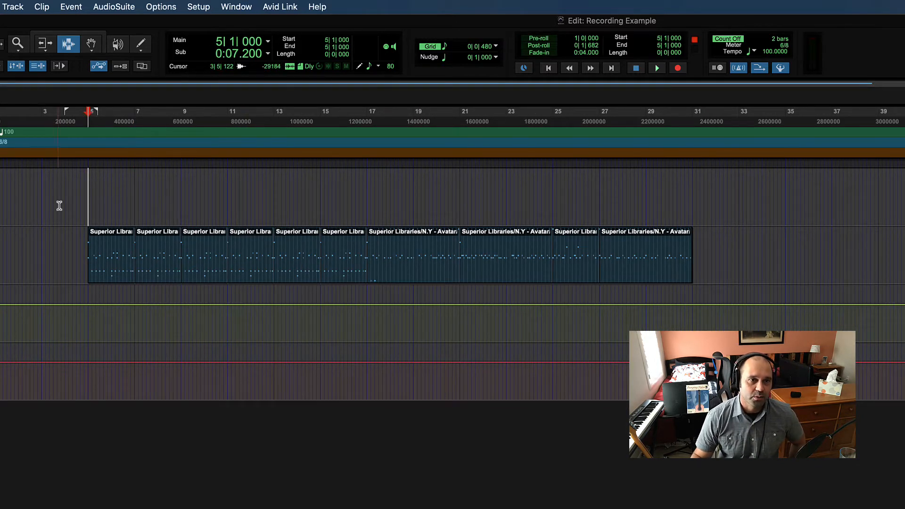
left_click_drag(38, 192, 86, 192)
left_click(88, 194)
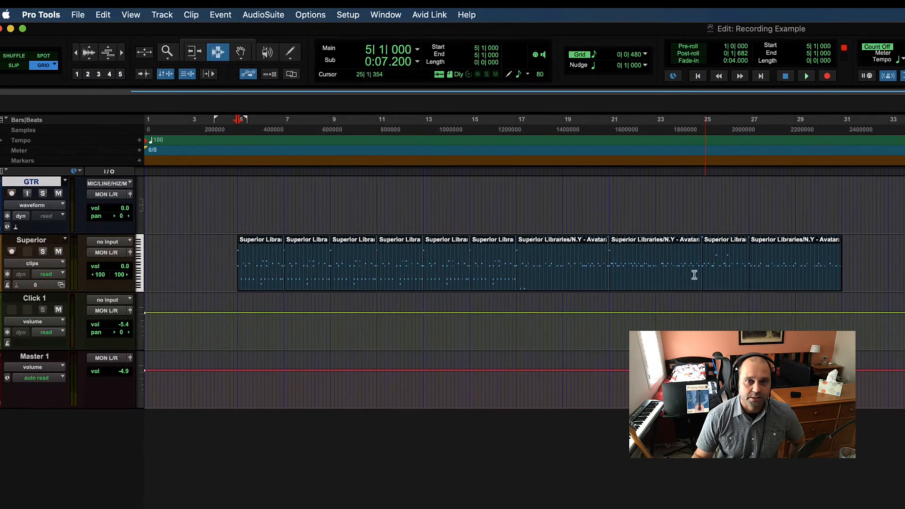
key("super+bracketright")
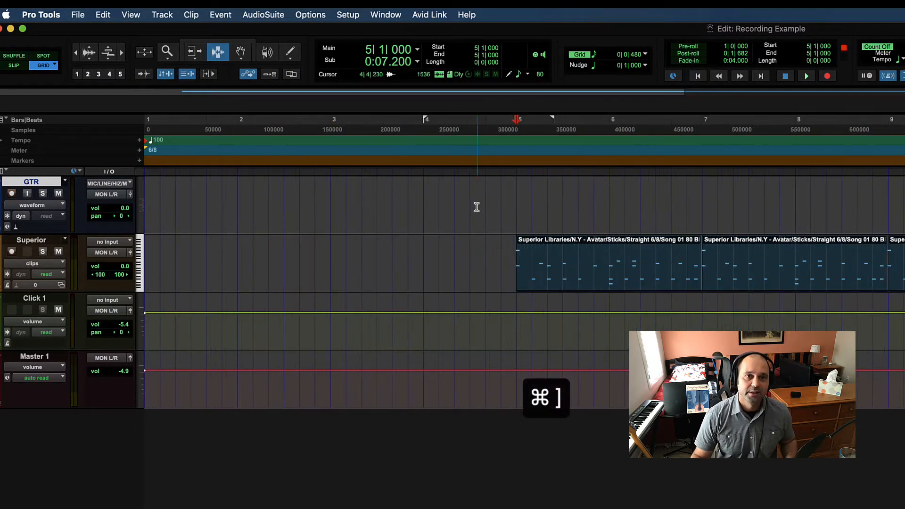
left_click_drag(517, 204, 609, 208)
left_click(513, 207)
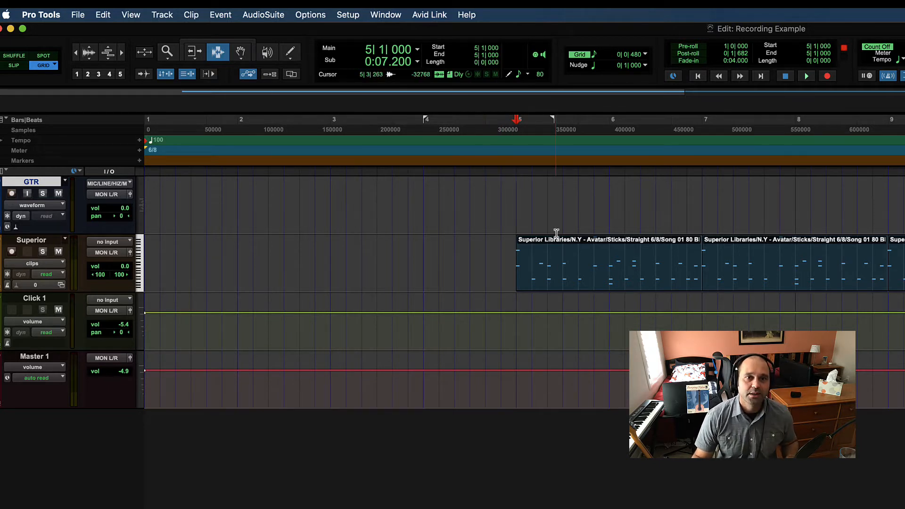
Step: Record a short test on the GTR track from the start of the drum clips, and undo it
key("super+space")
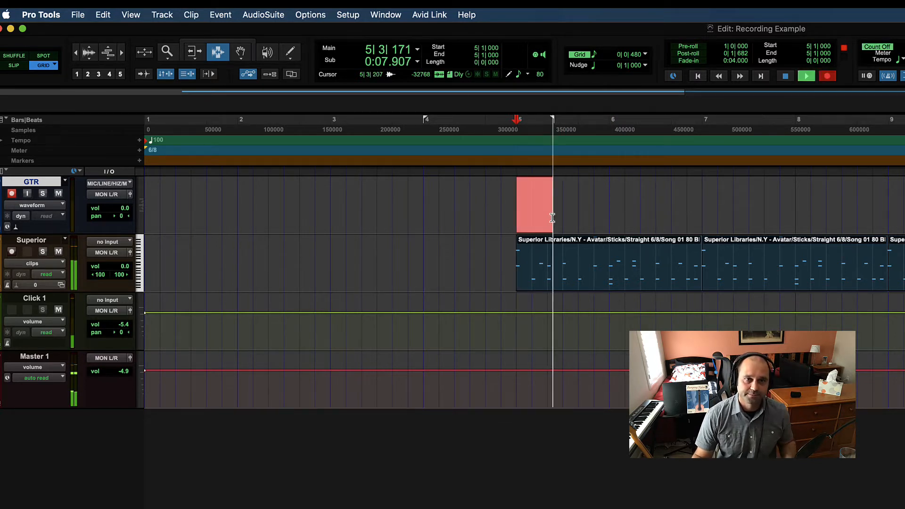
key("space")
key("super+z")
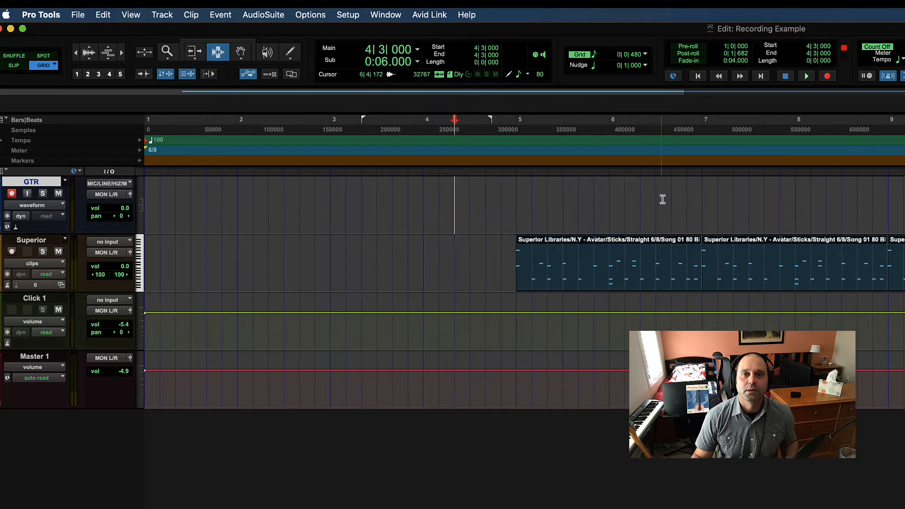
Step: Set the click to sound only during countoff in the Click/Countoff options, keeping the two-bar countoff only during record
left_click(502, 208)
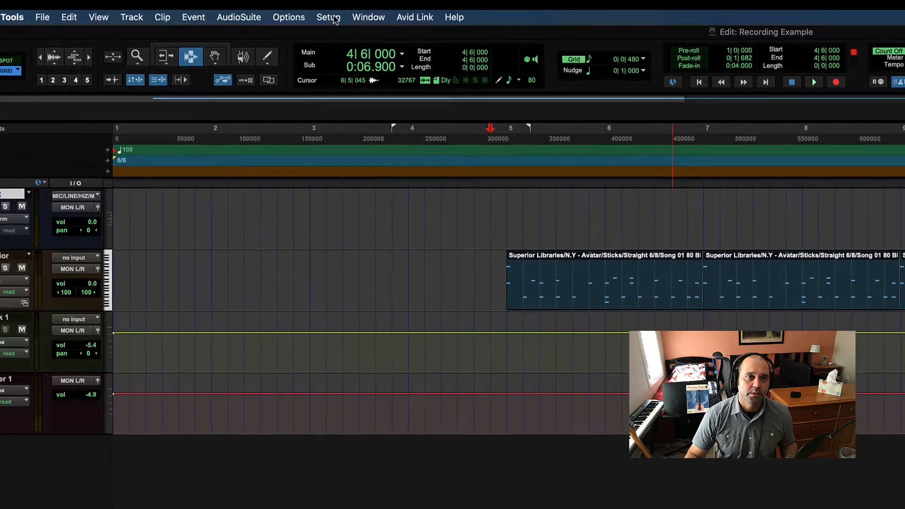
left_click(348, 15)
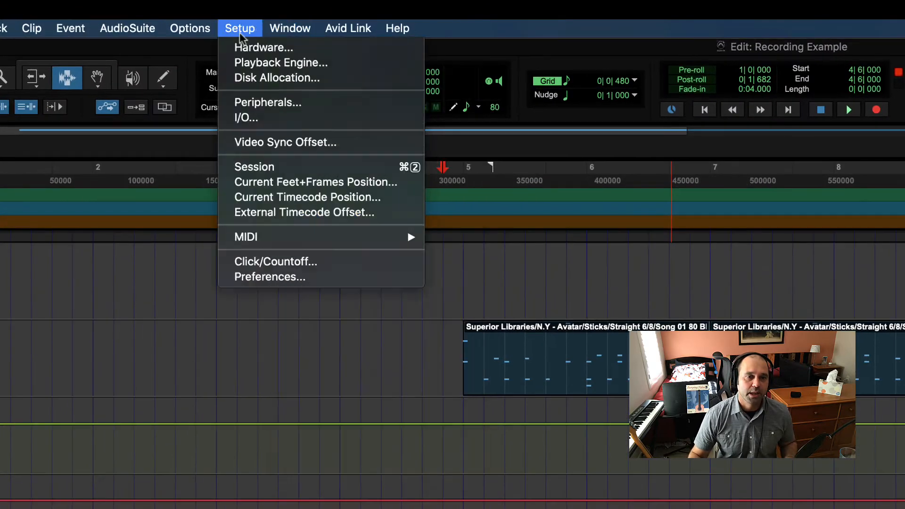
left_click(279, 262)
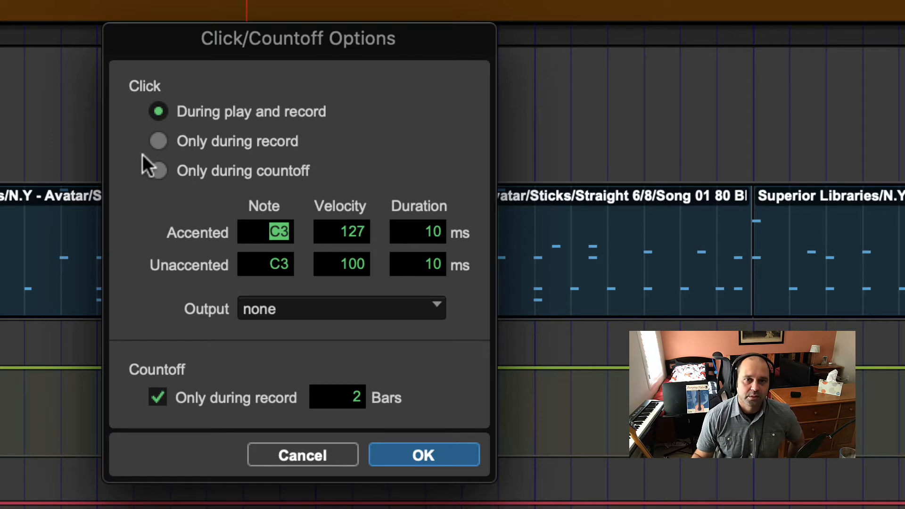
left_click(158, 141)
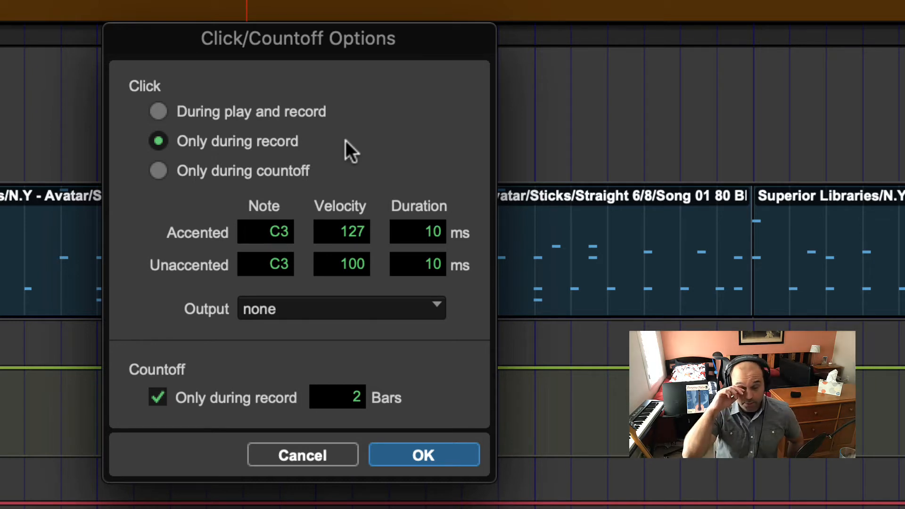
left_click(159, 174)
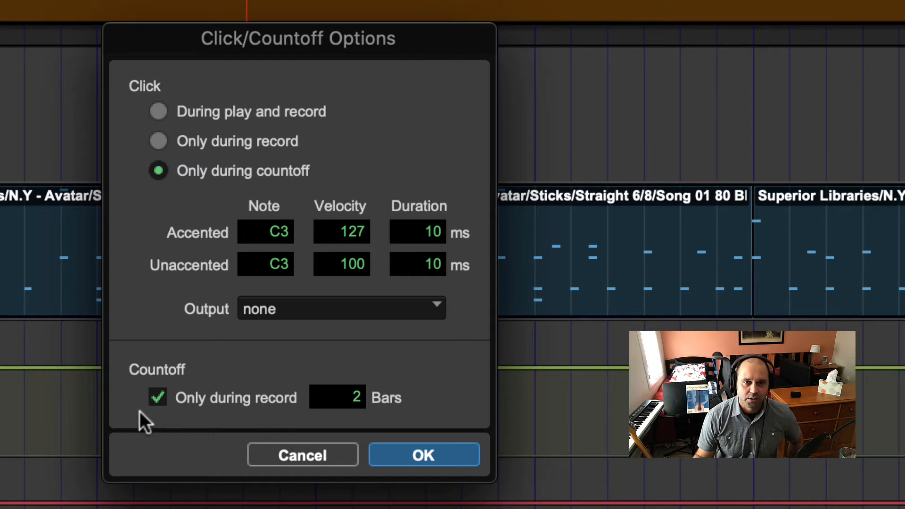
left_click(409, 454)
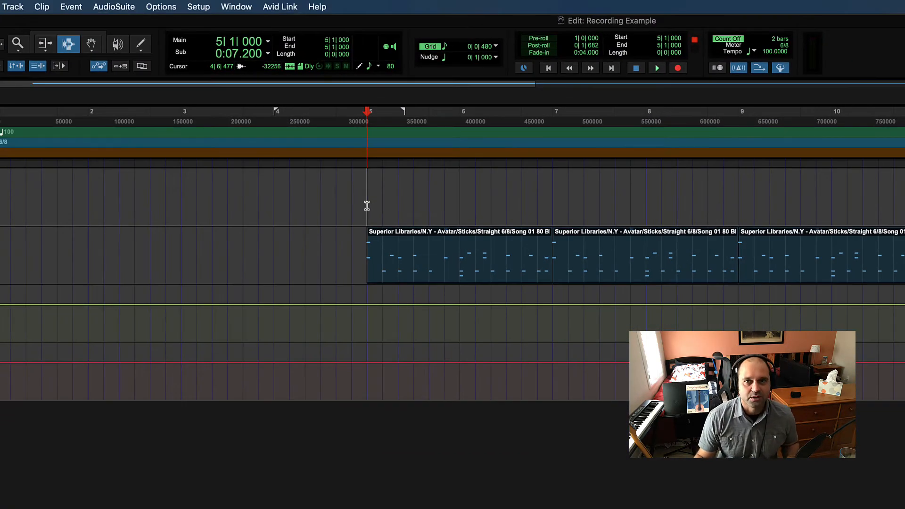
Step: Play the session briefly from 5|1|000, and set both the click and the two-bar countoff to only during record
key("space")
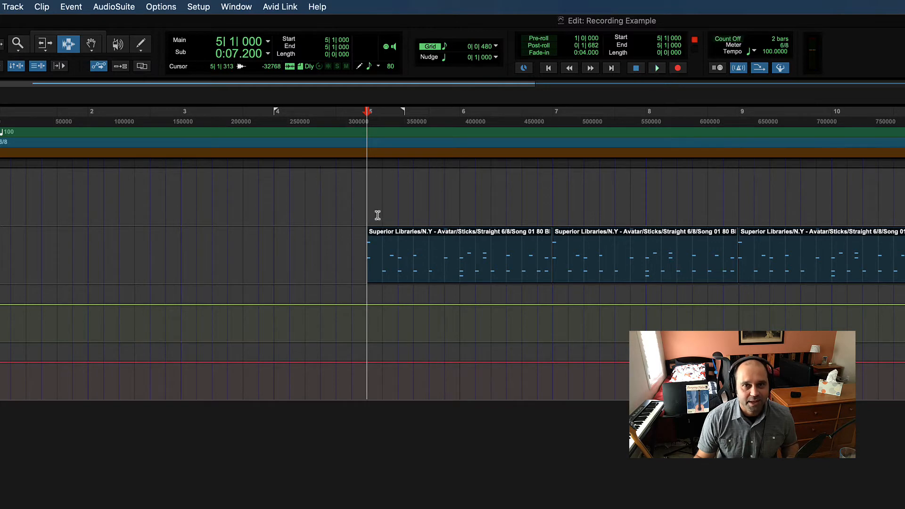
key("space")
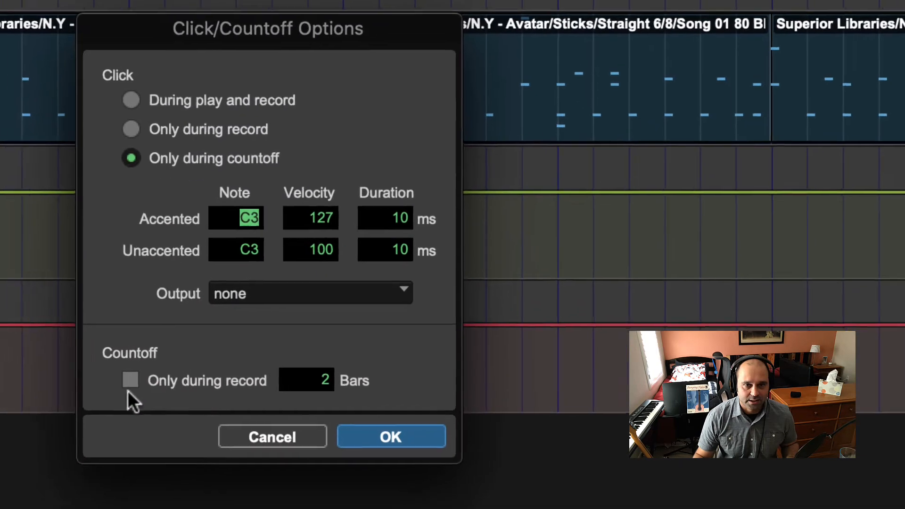
left_click(441, 386)
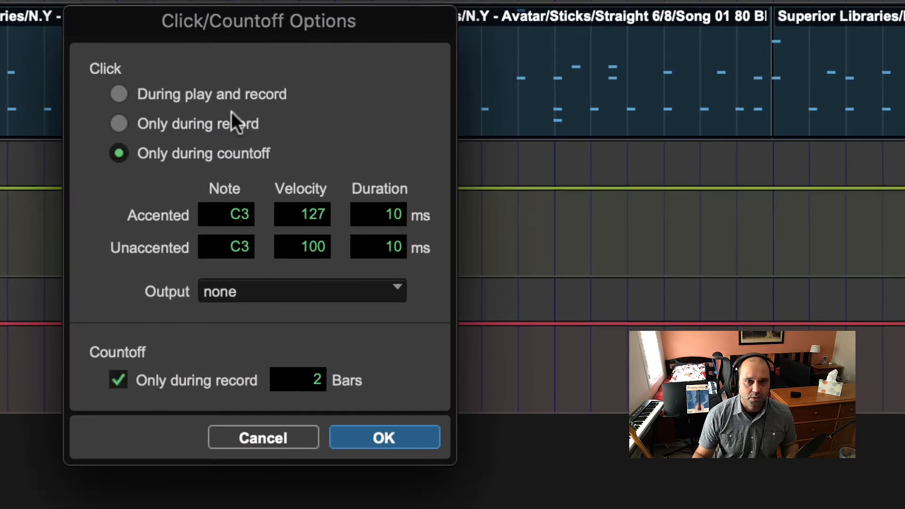
left_click(123, 125)
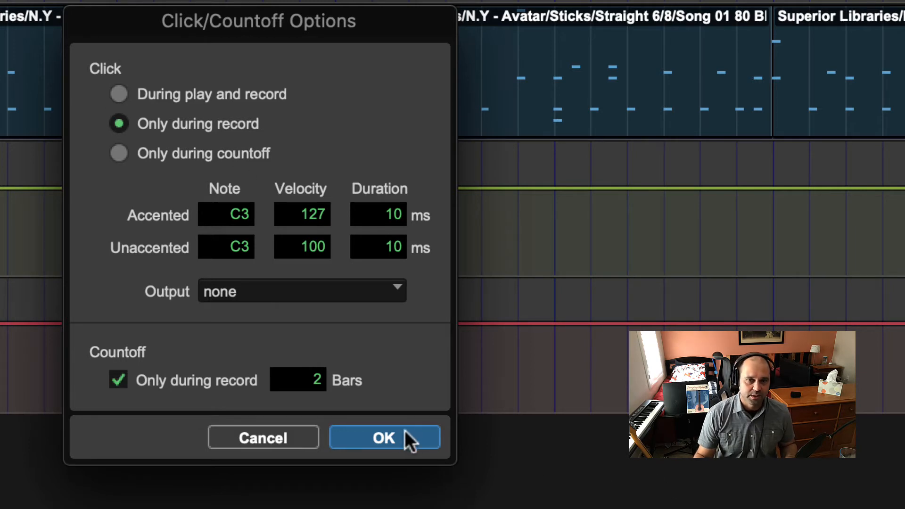
left_click(378, 437)
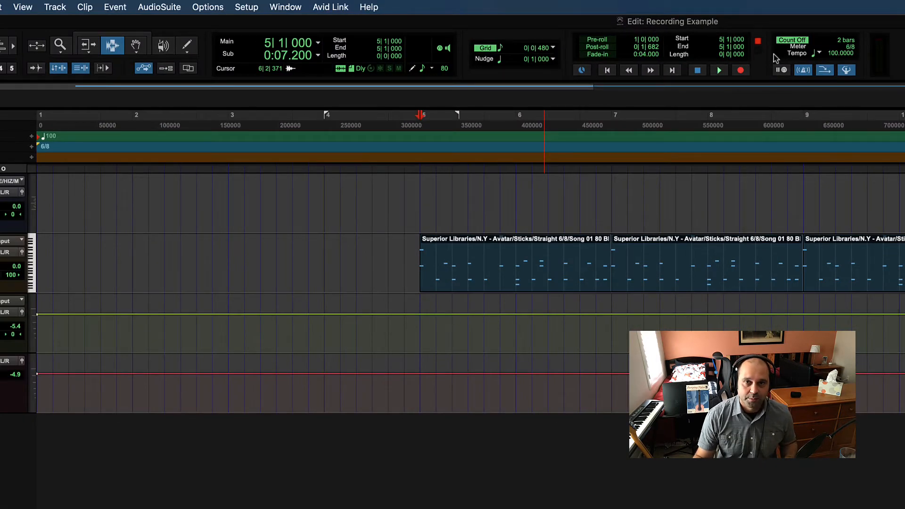
Step: Try switching the count-off off and back on several times, leaving it enabled
left_click(791, 41)
left_click(791, 42)
left_click(791, 41)
left_click(791, 42)
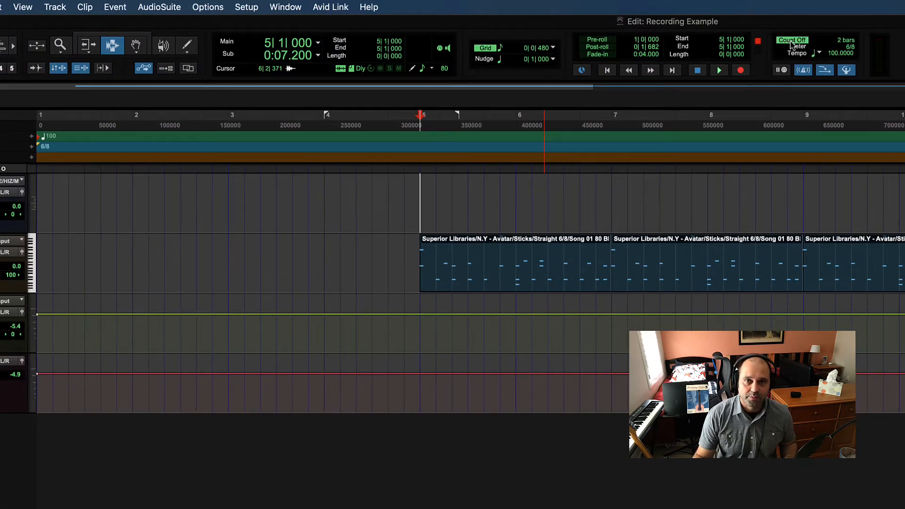
left_click(791, 41)
left_click(791, 41)
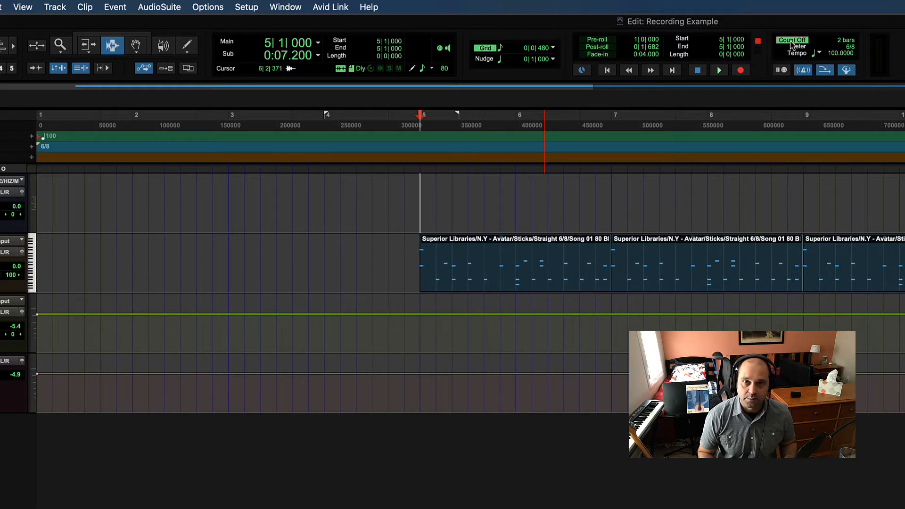
left_click(792, 41)
left_click(791, 42)
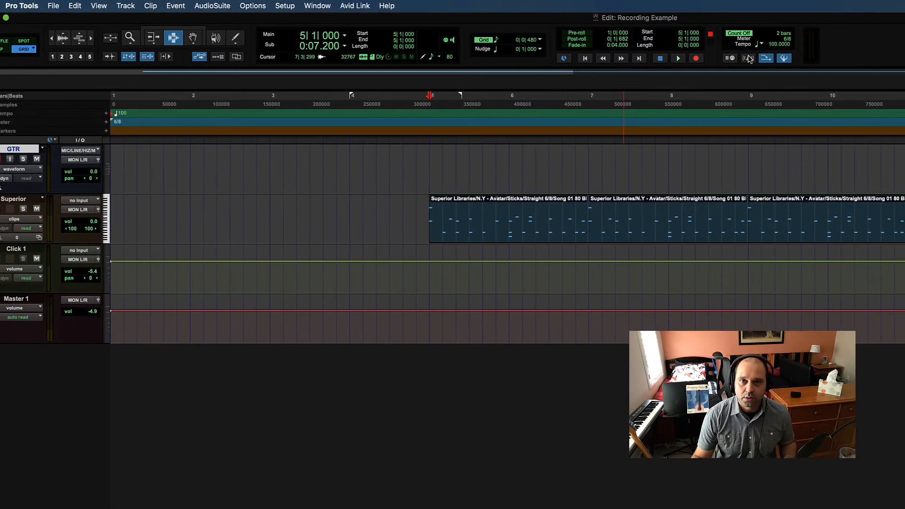
Step: Review the Click/Countoff options for click and countoff, and close them without changes
double_click(749, 58)
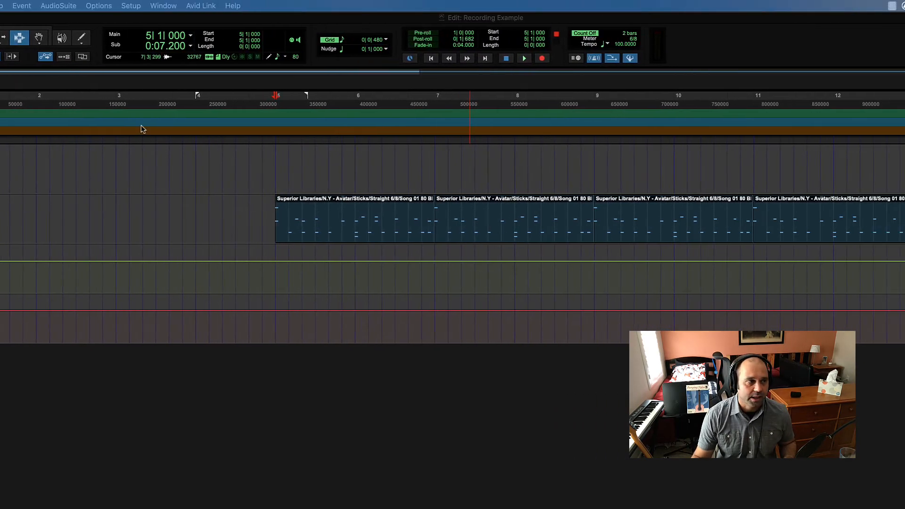
left_click_drag(0, 165, 700, 154)
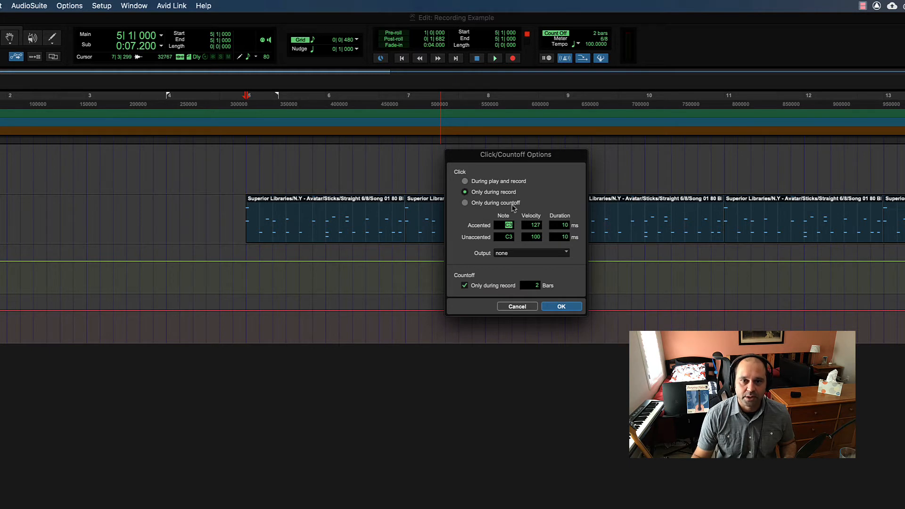
left_click(517, 307)
Step: Record a test on the GTR track from 5|1|000 while adjusting the Superior fader to about +0.2 dB in the Mix window
key("super+space")
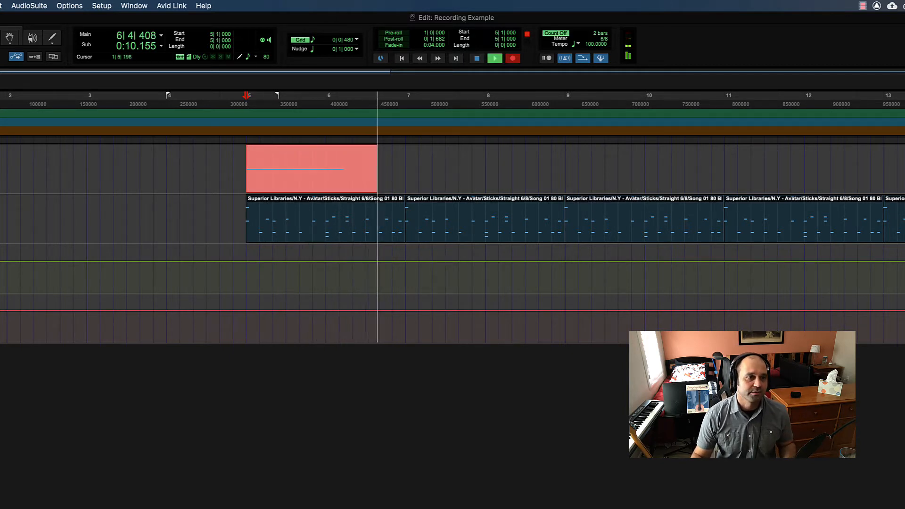
key("super+equal")
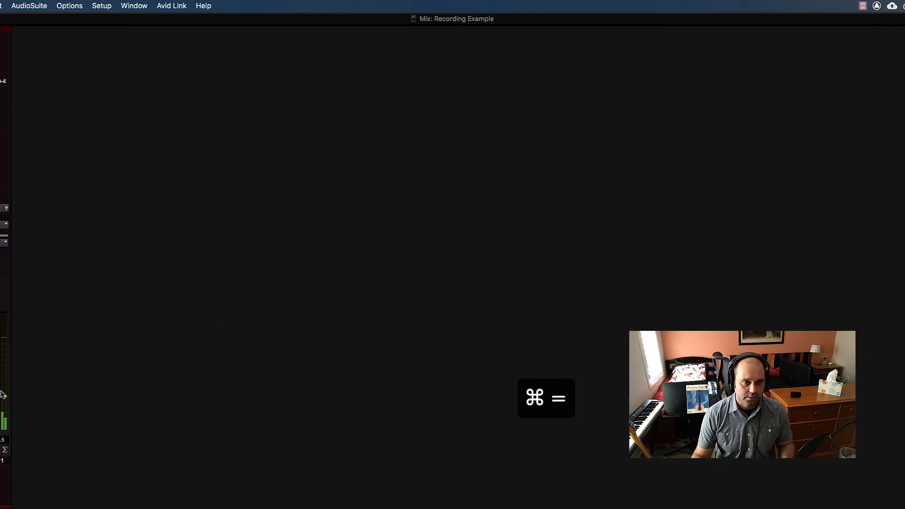
left_click_drag(82, 357, 111, 354)
key("super+equal")
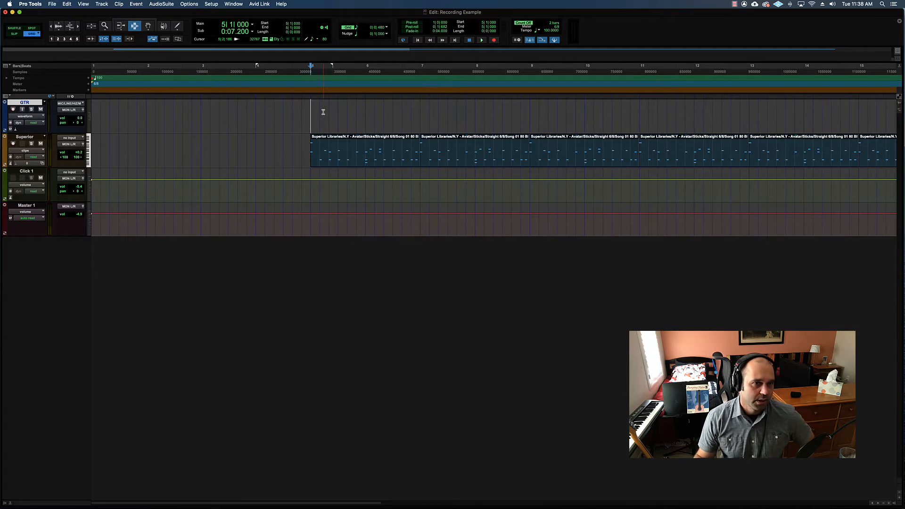
Step: Set the GTR track's audio input in the Mix window to the interface's MIC/LINE/HIZ / MIC/LINE.L (Mono)
key("super+equal")
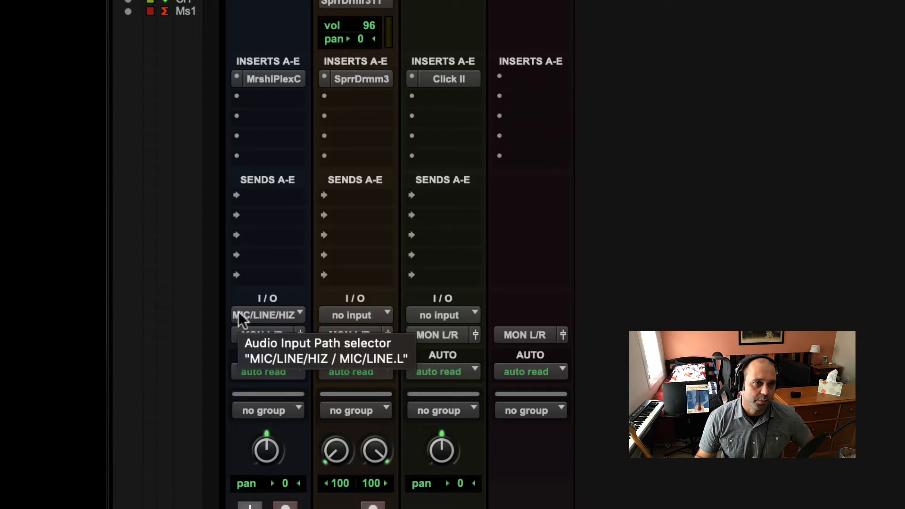
left_click(286, 315)
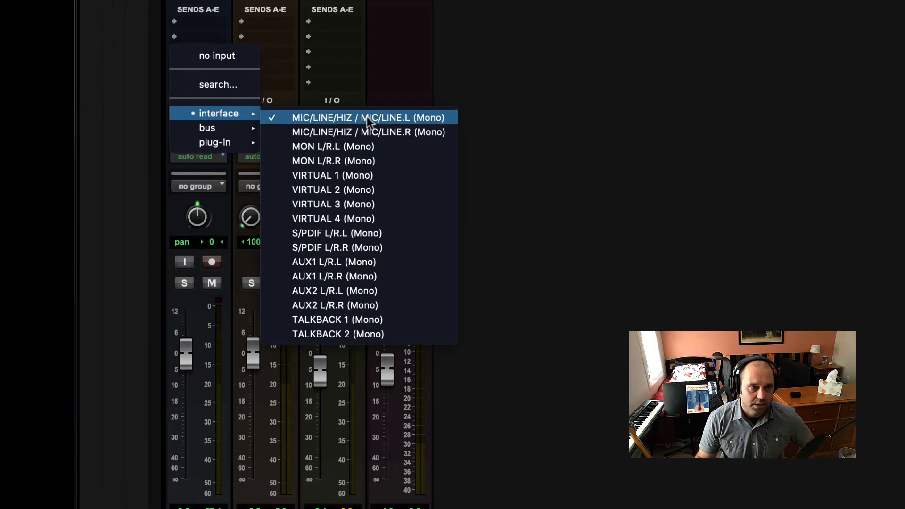
left_click(346, 117)
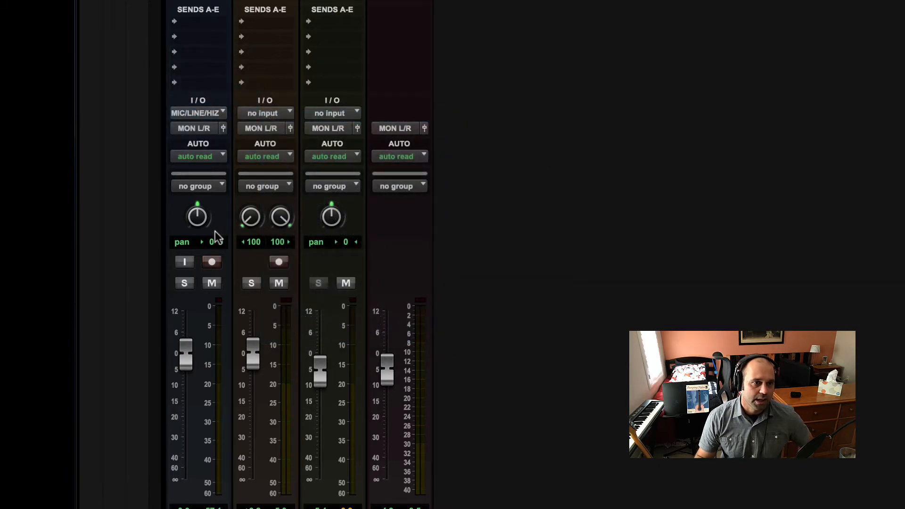
Step: Try input monitoring and record enable together on the GTR track, switching both on and off twice
left_click(185, 263)
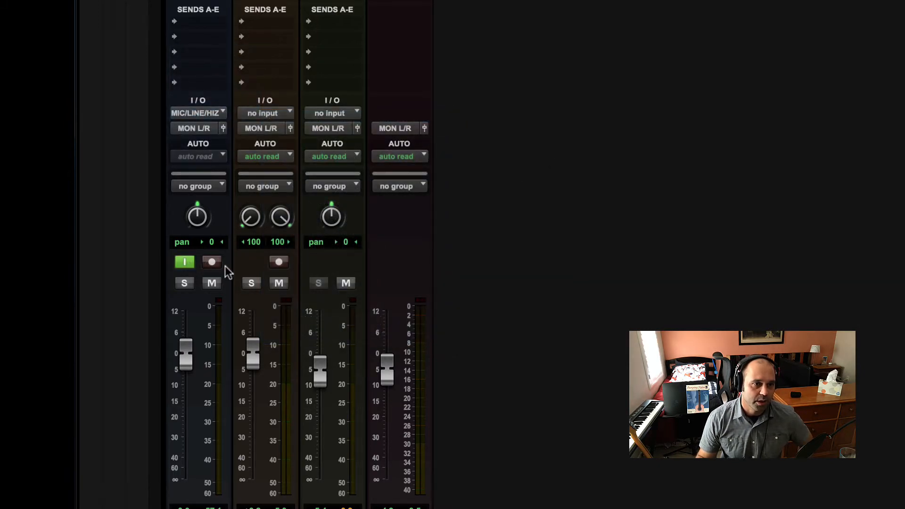
left_click(212, 263)
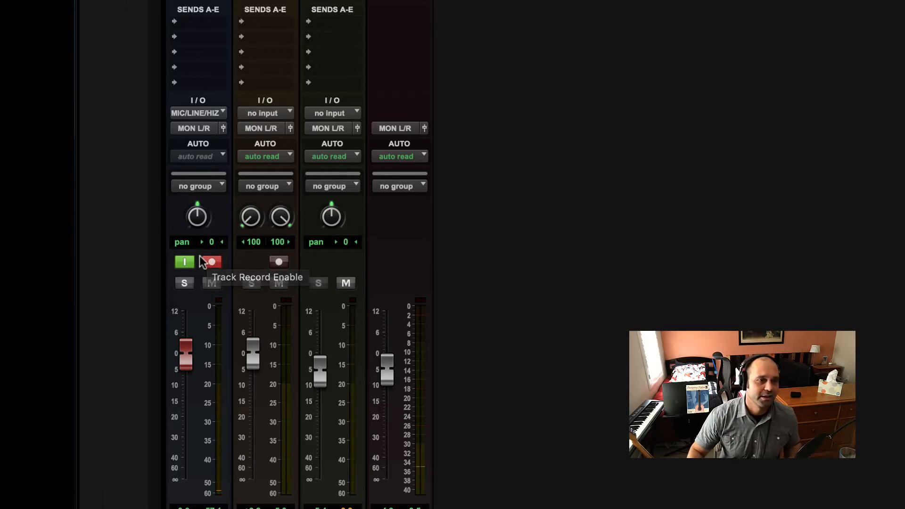
left_click(210, 261)
left_click(186, 263)
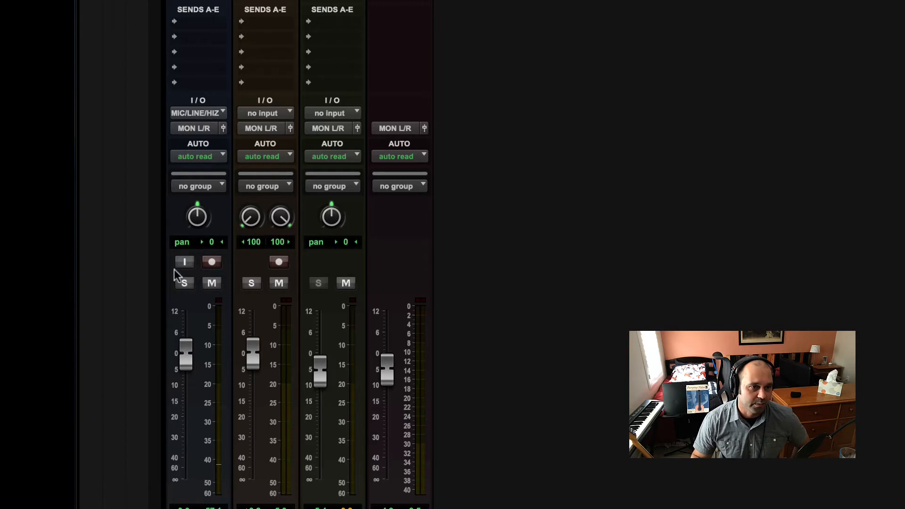
left_click(184, 262)
left_click(212, 262)
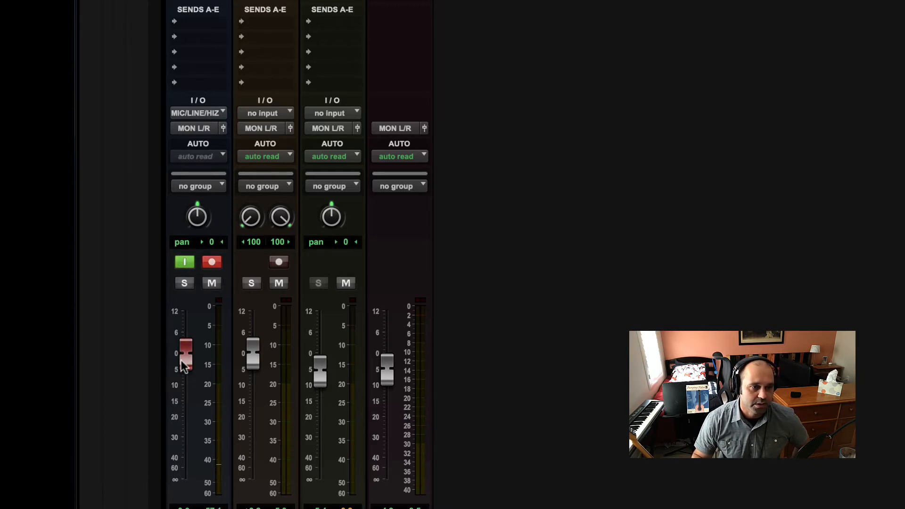
left_click(212, 262)
left_click(185, 261)
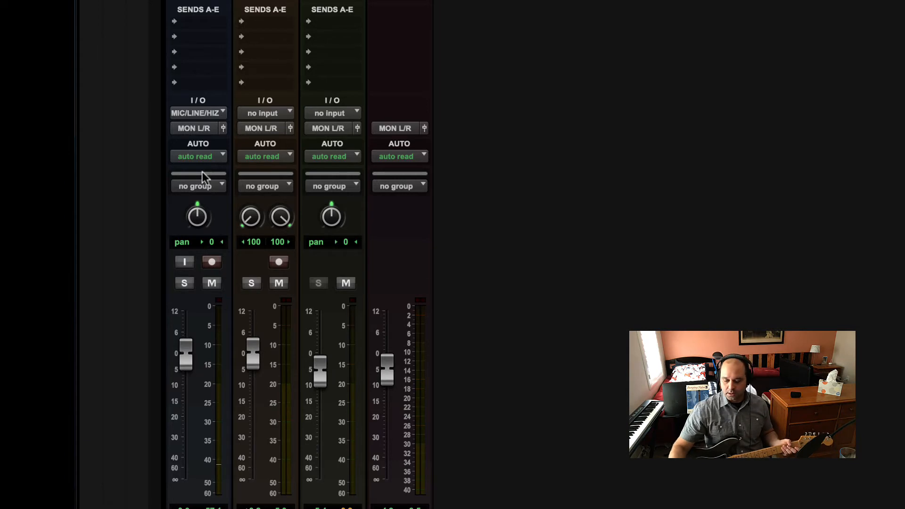
Step: Record-enable the GTR track, pull its fader down to near the 30 mark and clear the meter's clip indicator
left_click(210, 262)
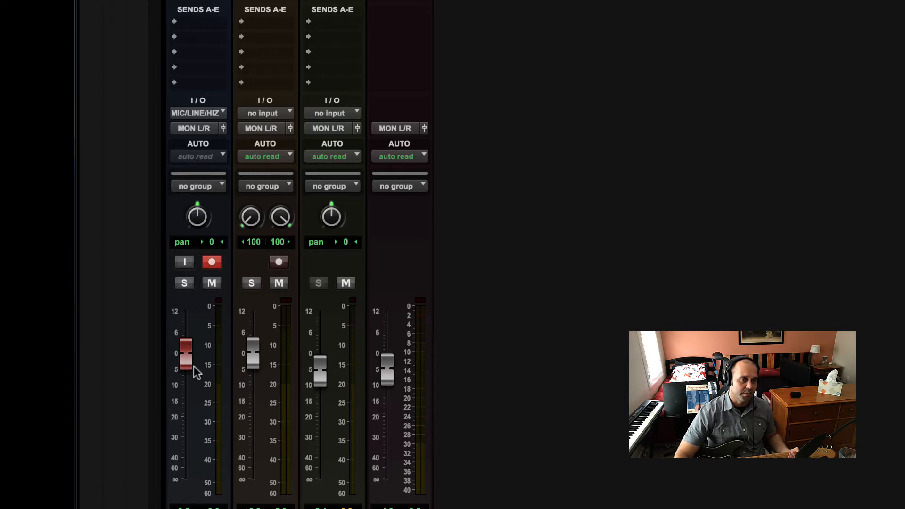
left_click_drag(189, 366, 184, 444)
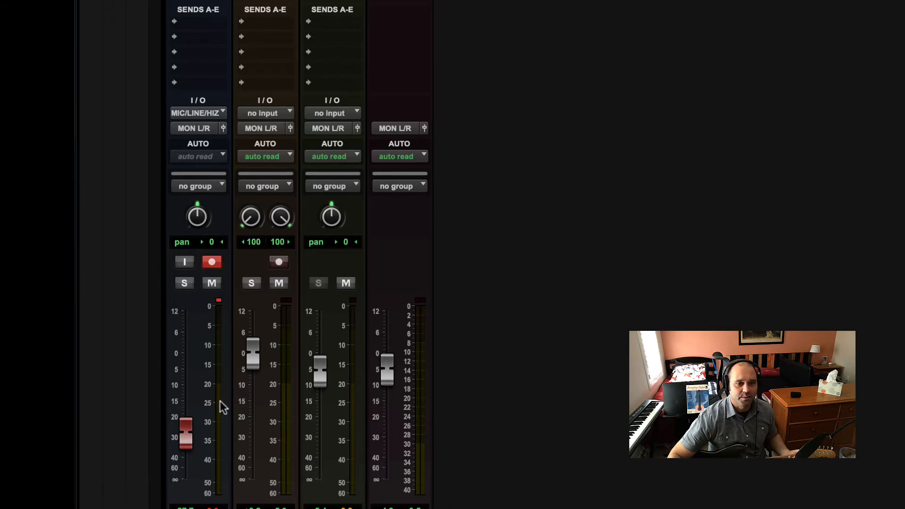
left_click(218, 301)
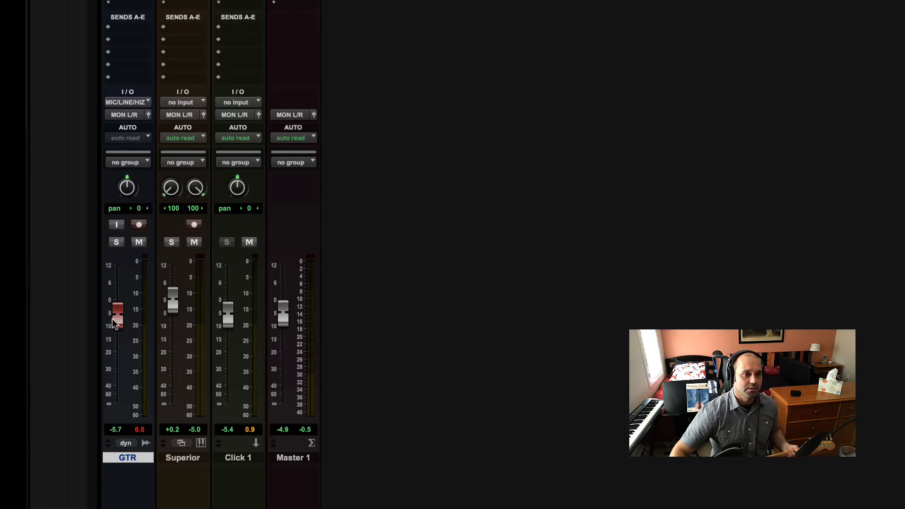
Step: Raise the GTR fader to about -0.4 dB and turn off the track's record enable
left_click_drag(118, 317, 119, 304)
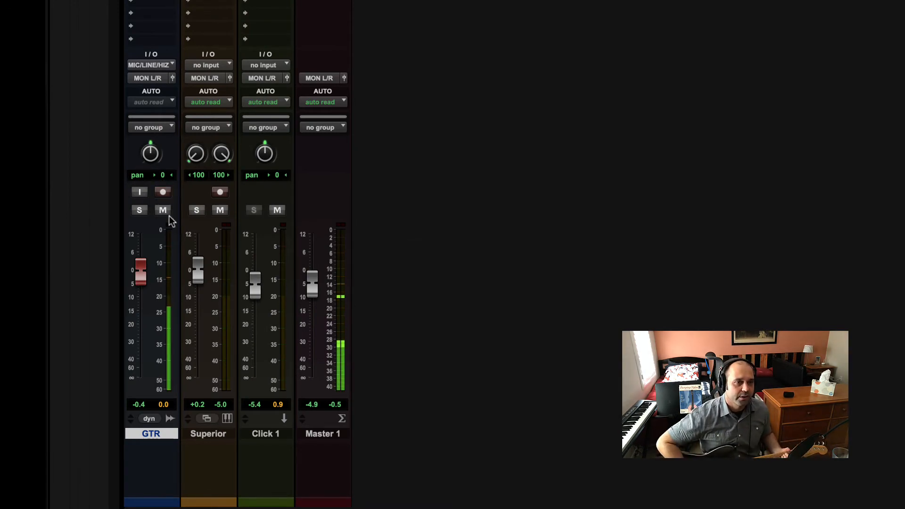
left_click(162, 192)
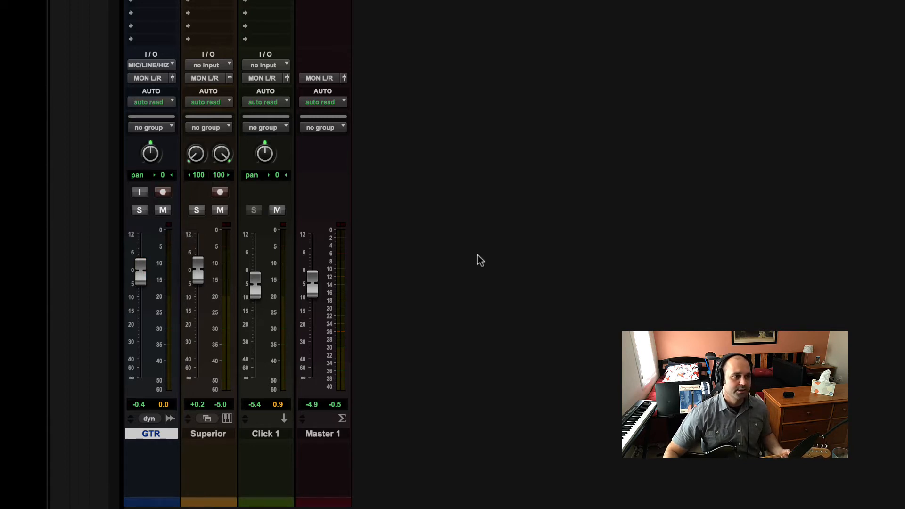
Step: Record-enable the GTR track in the Edit window, and compare its armed state between the Mix and Edit windows
key("super+equal")
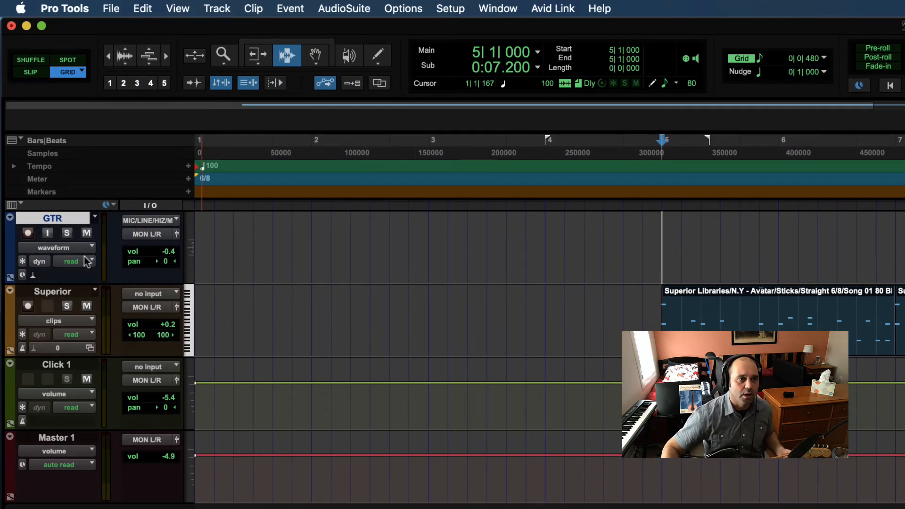
left_click(29, 234)
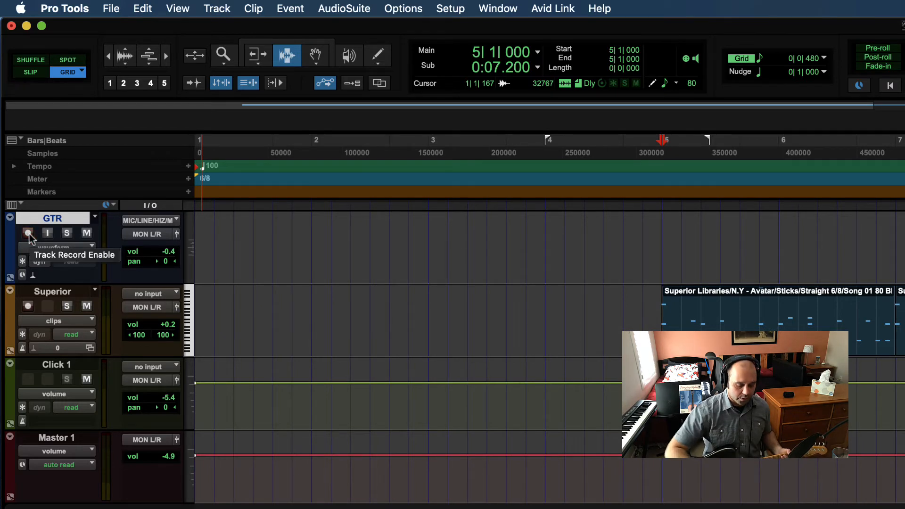
key("super+equal")
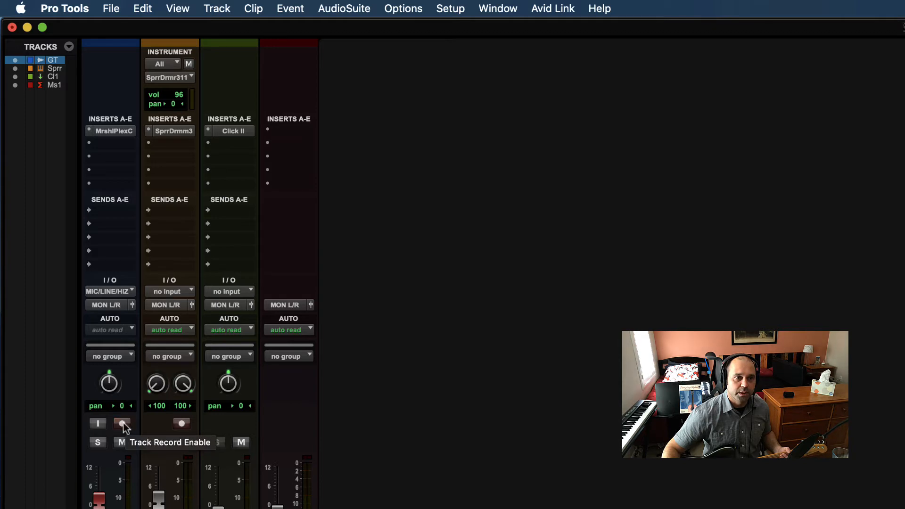
key("super+equal")
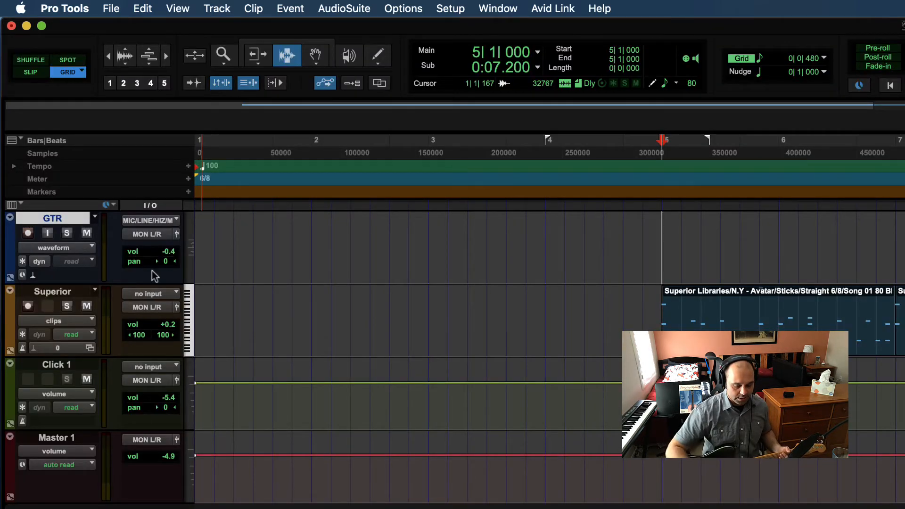
key("super+equal")
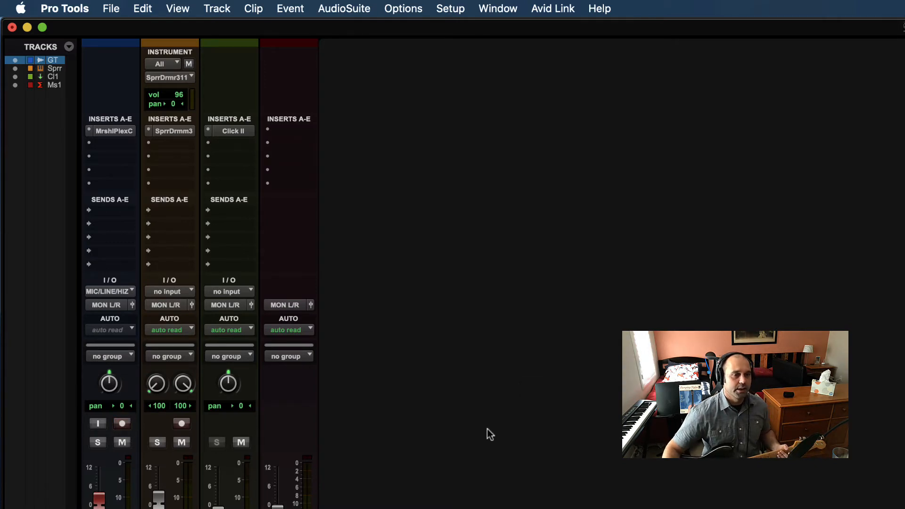
key("super+equal")
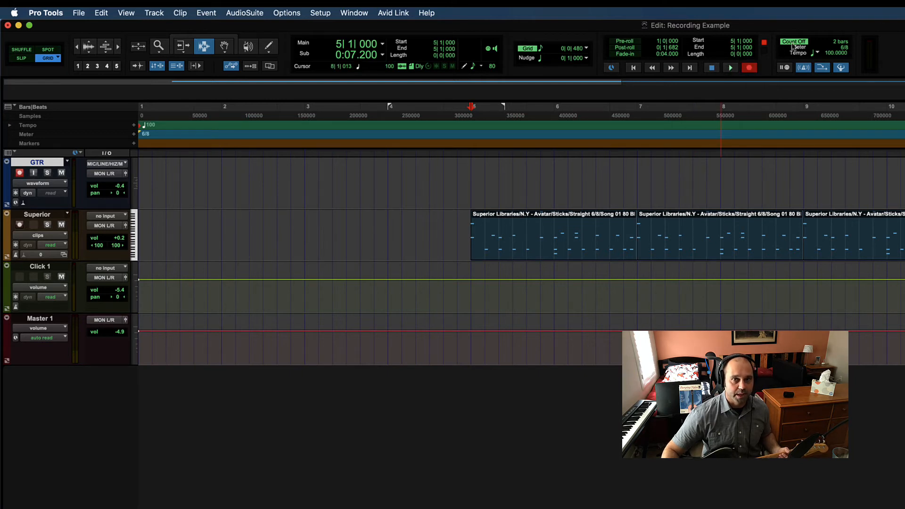
Step: Record a short test on the GTR track from 5|1|000, undo it, and return the edit cursor to the start of the drum clips
left_click(732, 70)
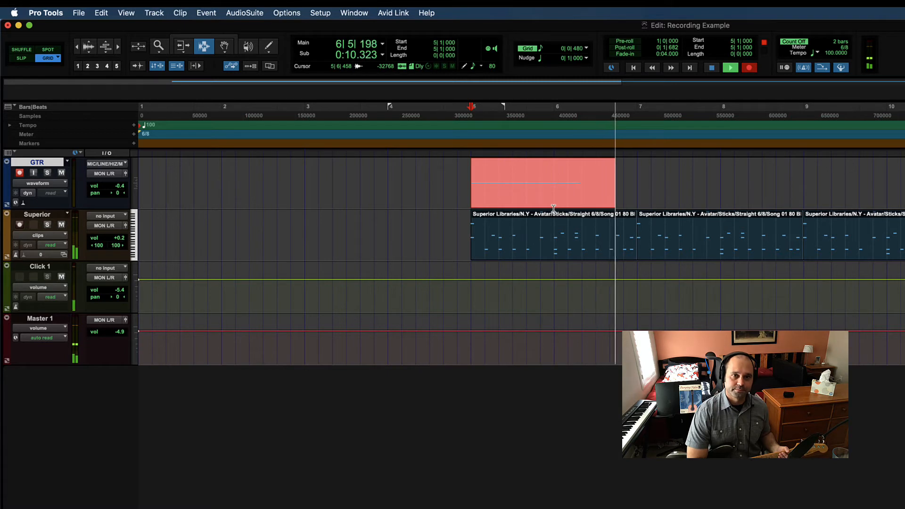
key("space")
left_click_drag(649, 195, 463, 187)
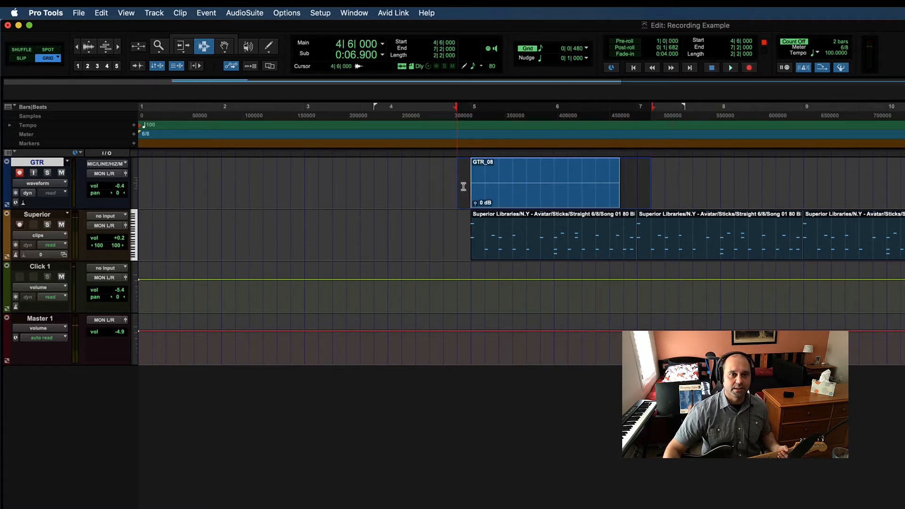
key("super+z")
left_click(470, 185)
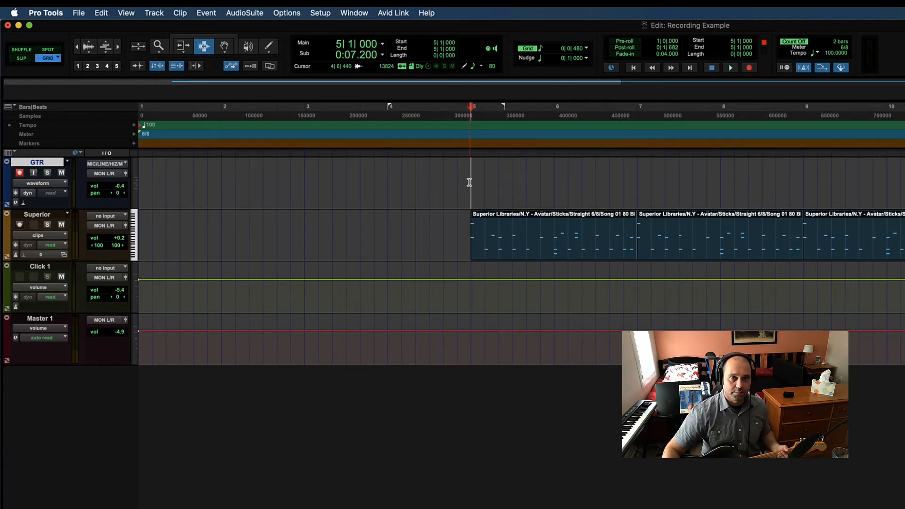
Step: Place the edit cursor at 5|1|000 on the GTR track, record a brief test from there and undo it
left_click(387, 175)
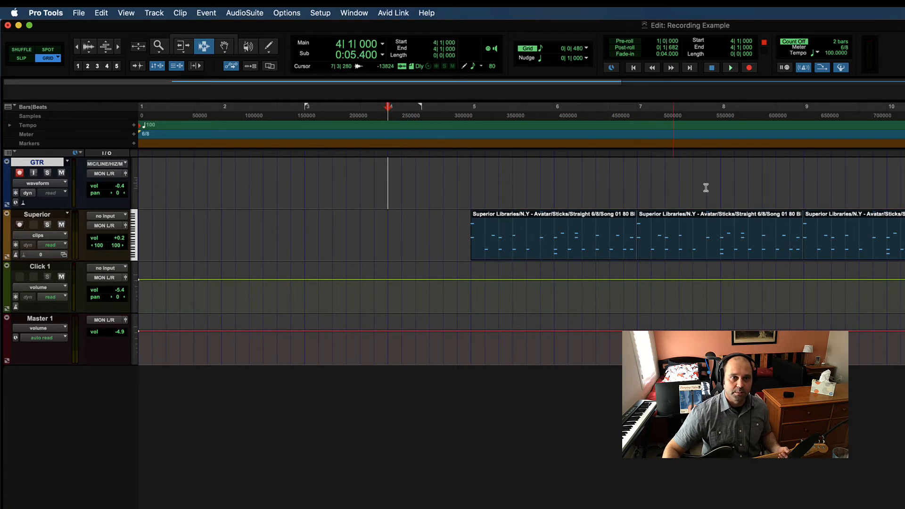
left_click(471, 196)
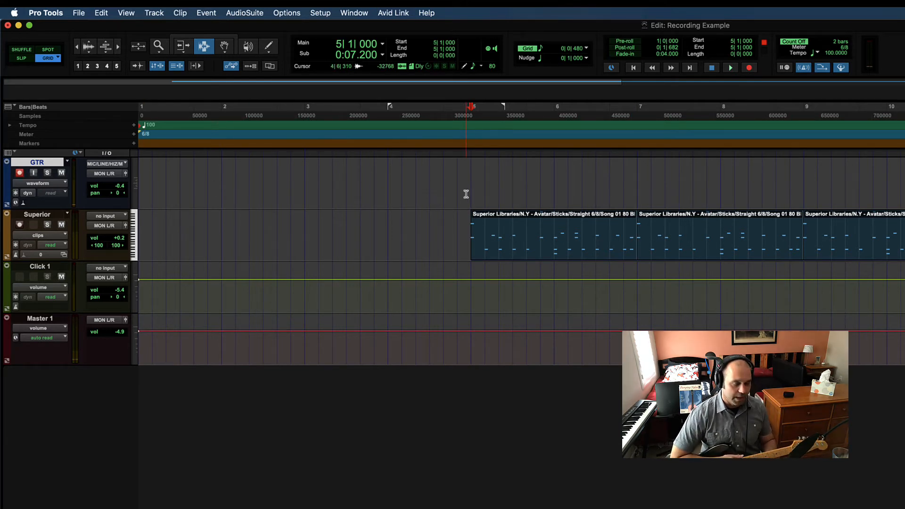
key("super+space")
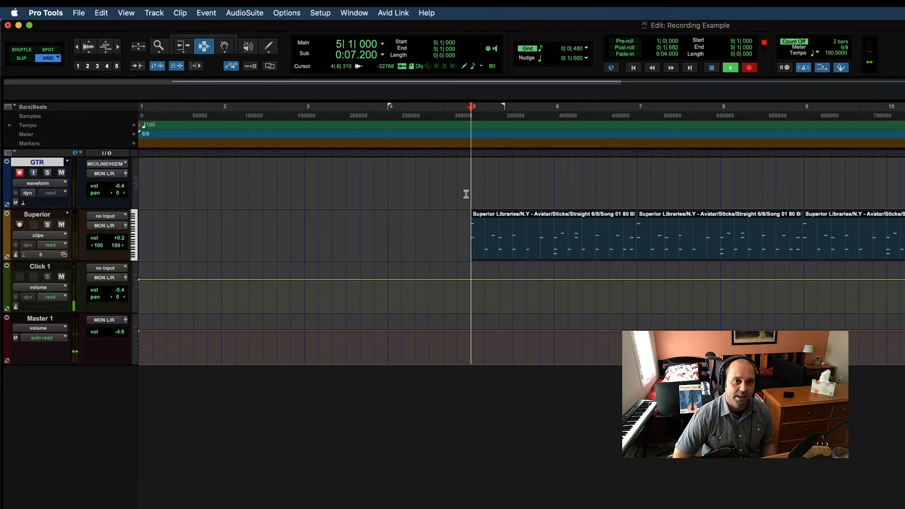
key("space")
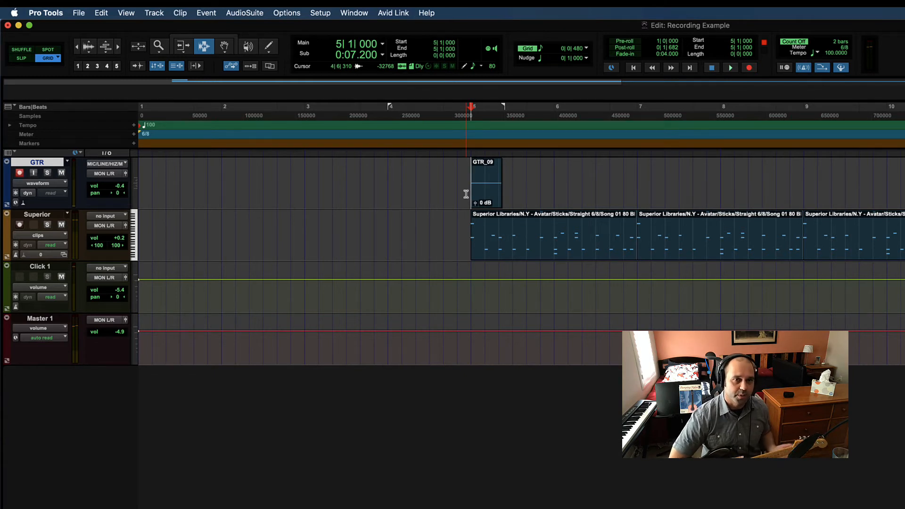
key("super+z")
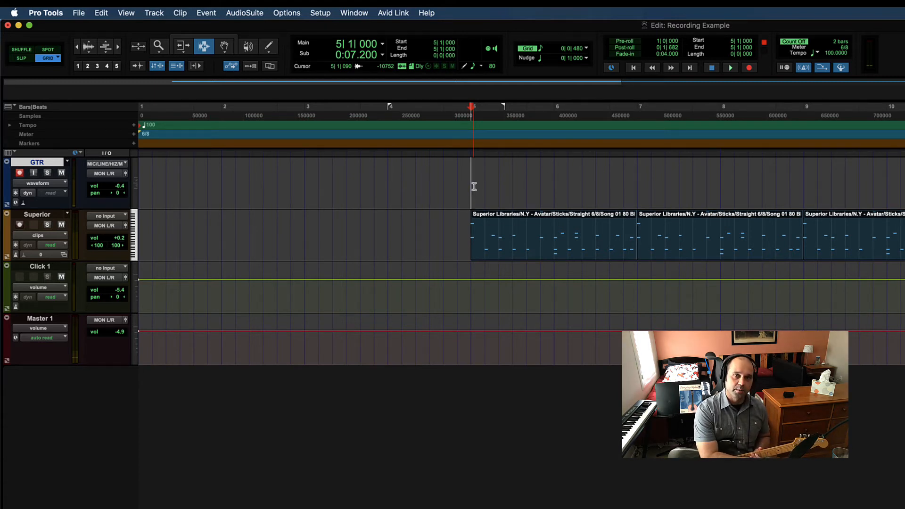
Step: Record a guitar take on the GTR track from 5|1|000 to about bar 17 and set the edit cursor near the clip's start
key("super+space")
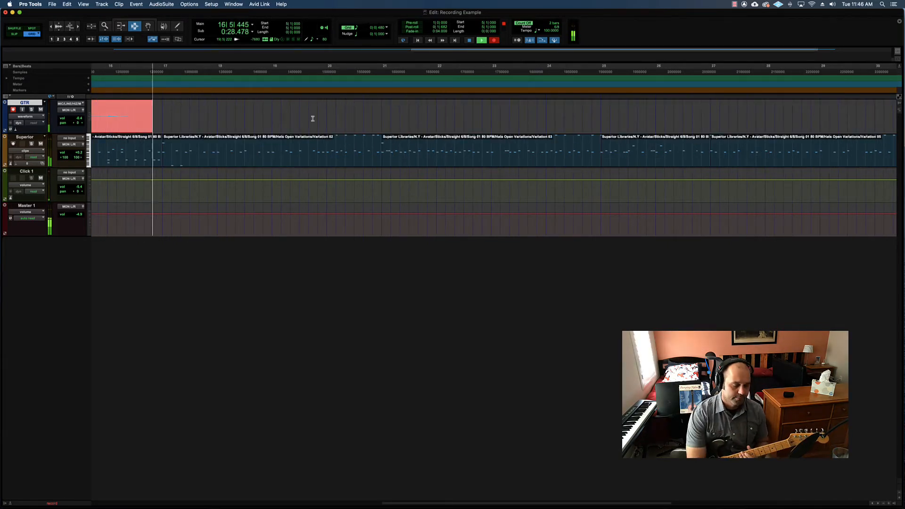
key("space")
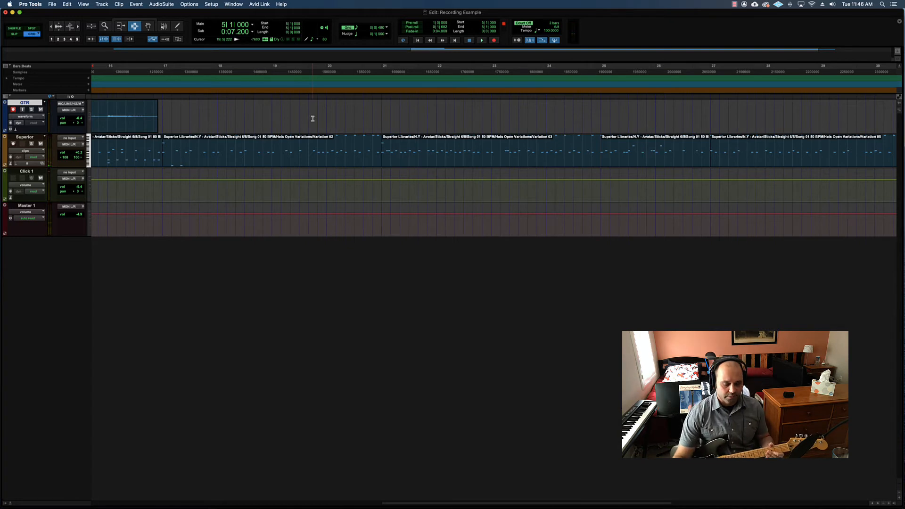
key("super+bracketleft")
key("super+bracketleft")
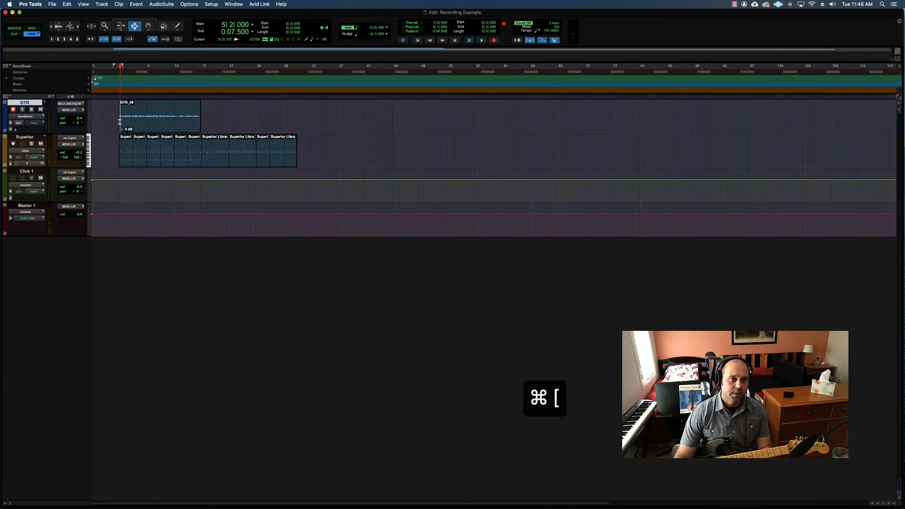
key("super+bracketright")
key("super+bracketright")
left_click(310, 117)
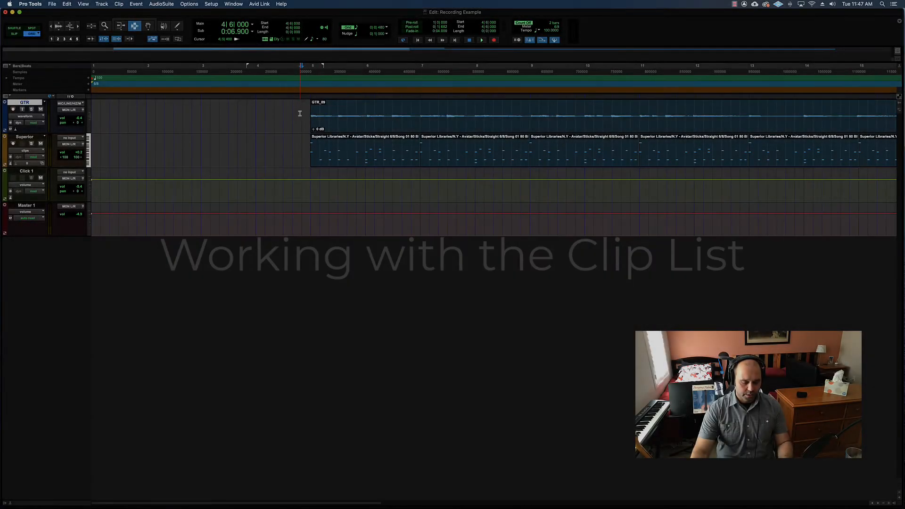
Step: Show the Clip List in the Edit window
key("super+bracketleft")
key("super+bracketleft")
key("super+bracketleft")
key("super+bracketleft")
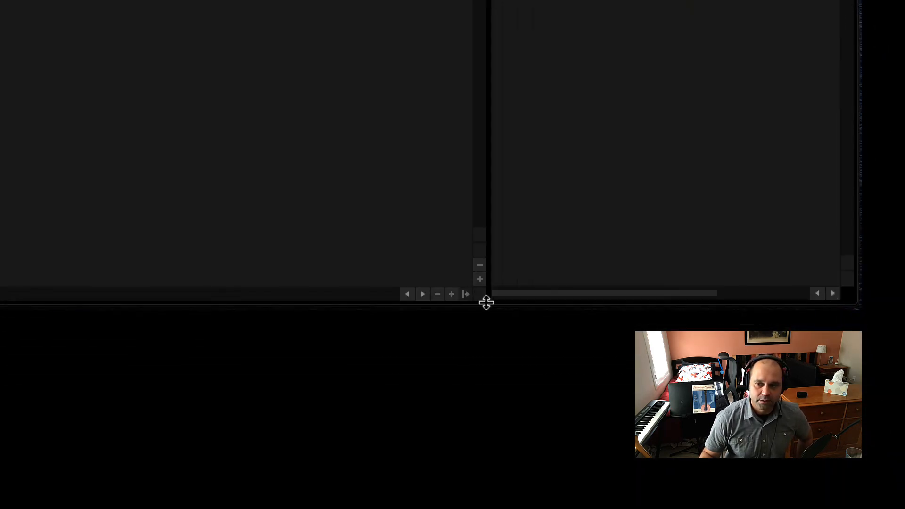
left_click(466, 295)
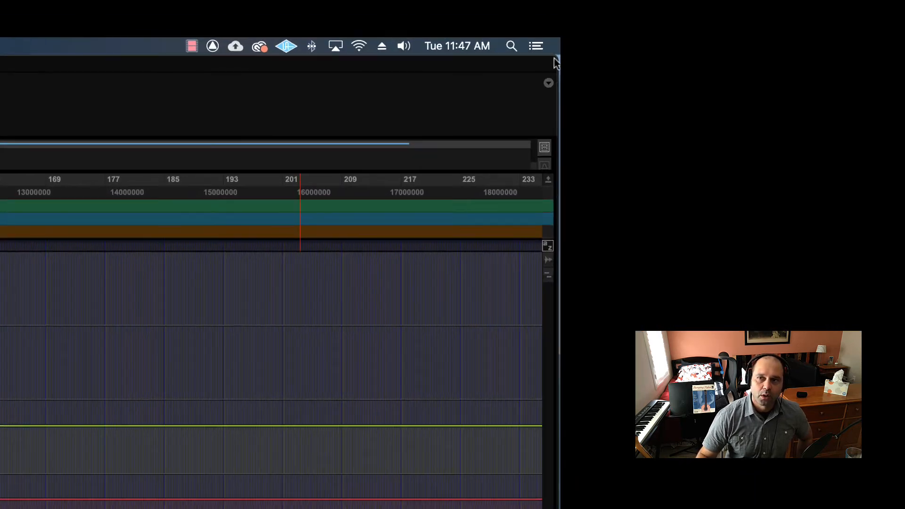
left_click(548, 83)
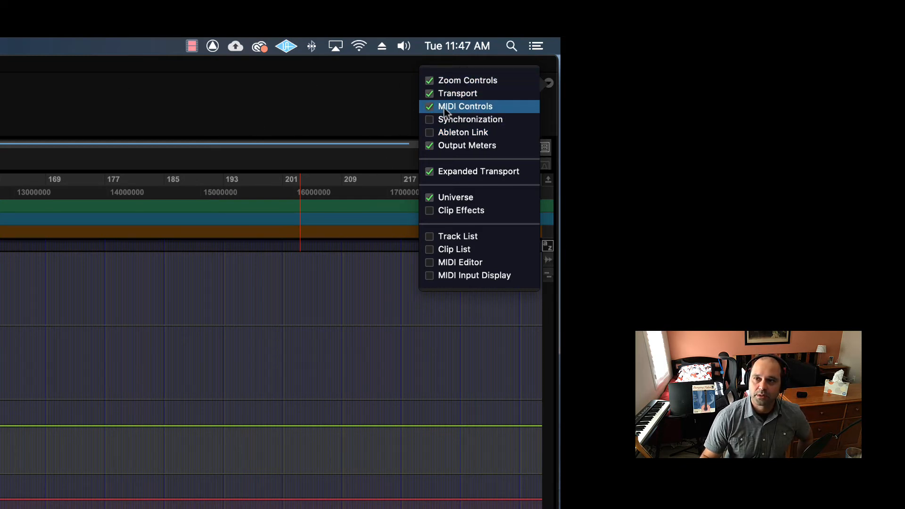
left_click(432, 250)
left_click(262, 95)
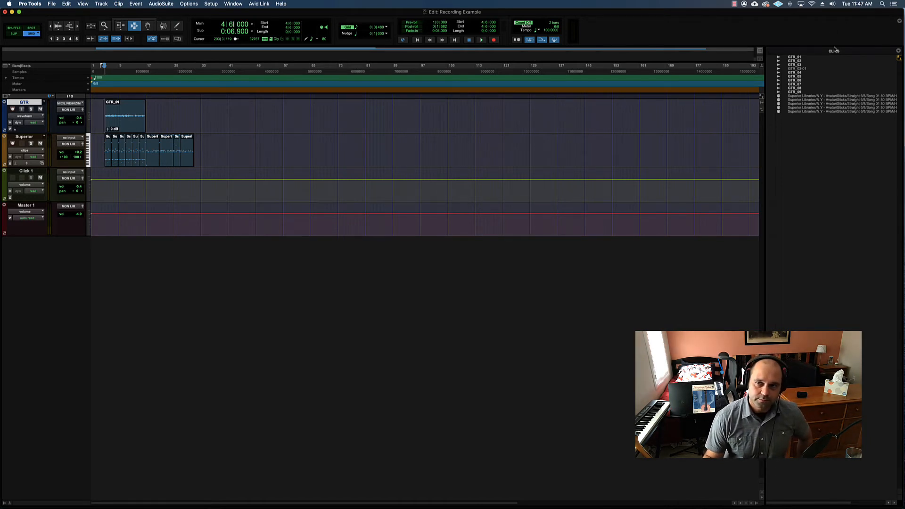
Step: Select the recorded clip on the GTR track with the Grabber tool and match it to GTR_09 in the Clip List
key("F8")
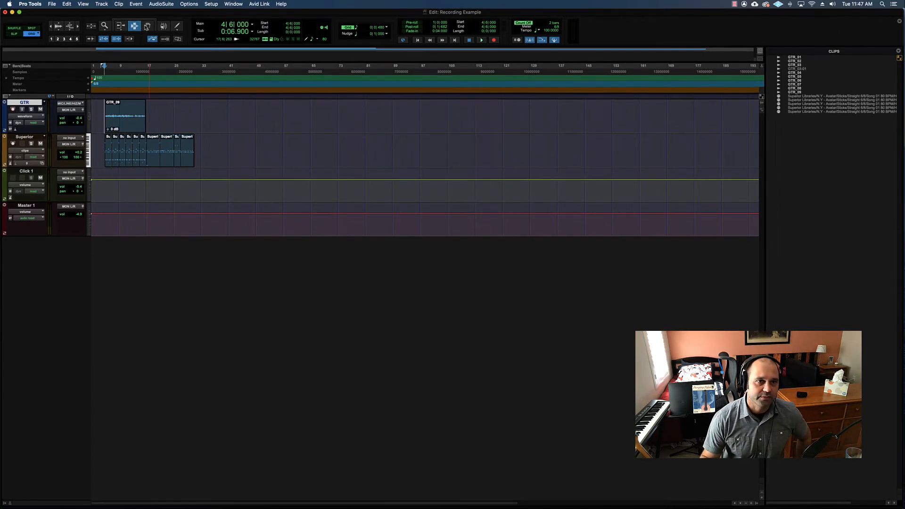
left_click(128, 117)
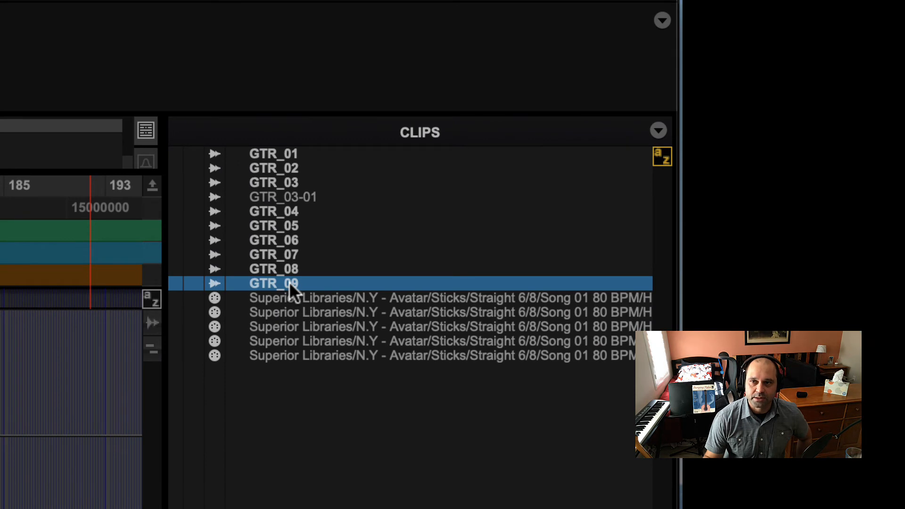
left_click(282, 239)
left_click(276, 280)
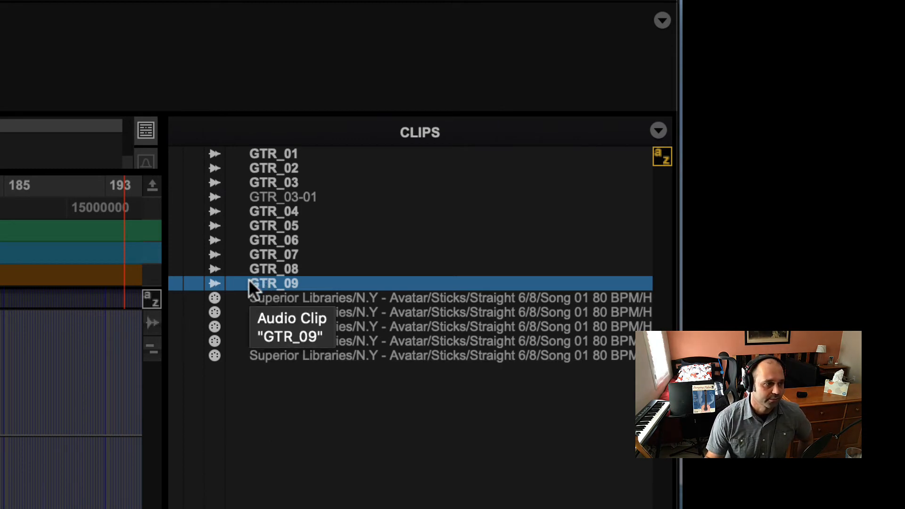
Step: Step through the earlier GTR takes in the Clip List and finish with GTR_09 selected
left_click(268, 239)
left_click(270, 168)
left_click(289, 266)
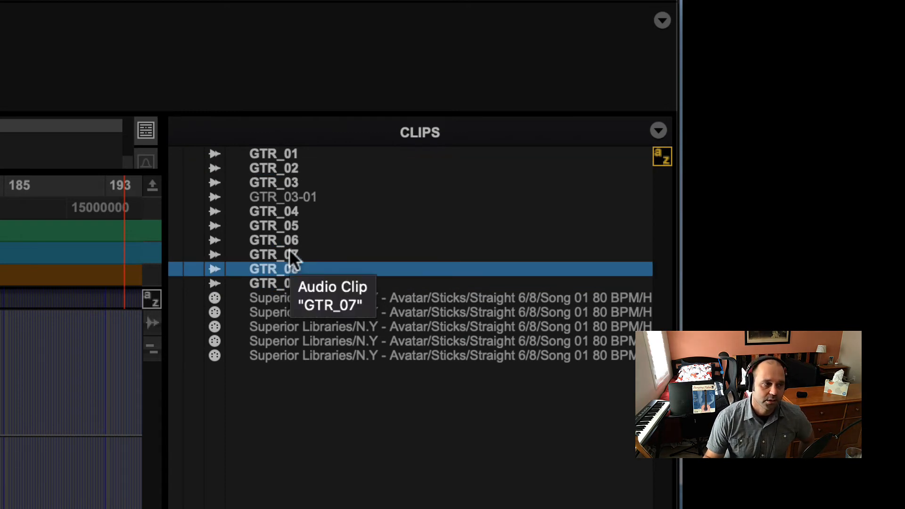
left_click(289, 255)
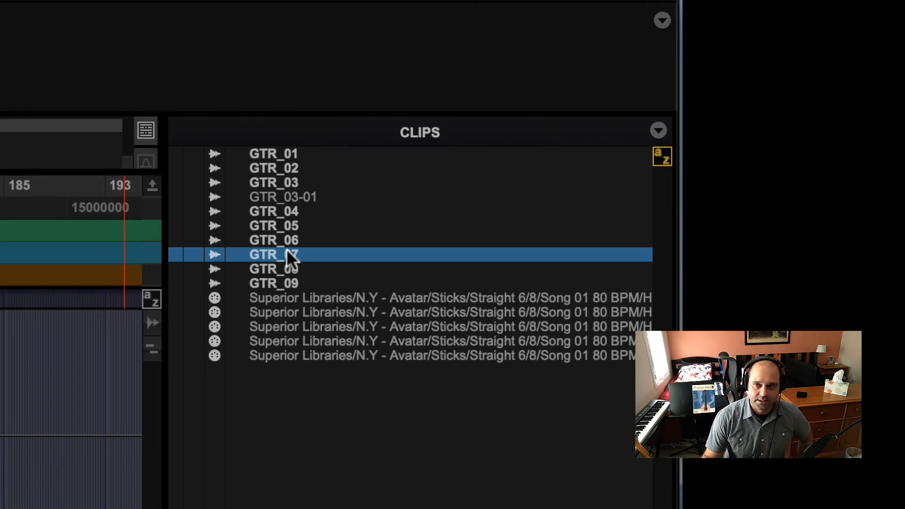
left_click(255, 281)
left_click(264, 255)
left_click(263, 270)
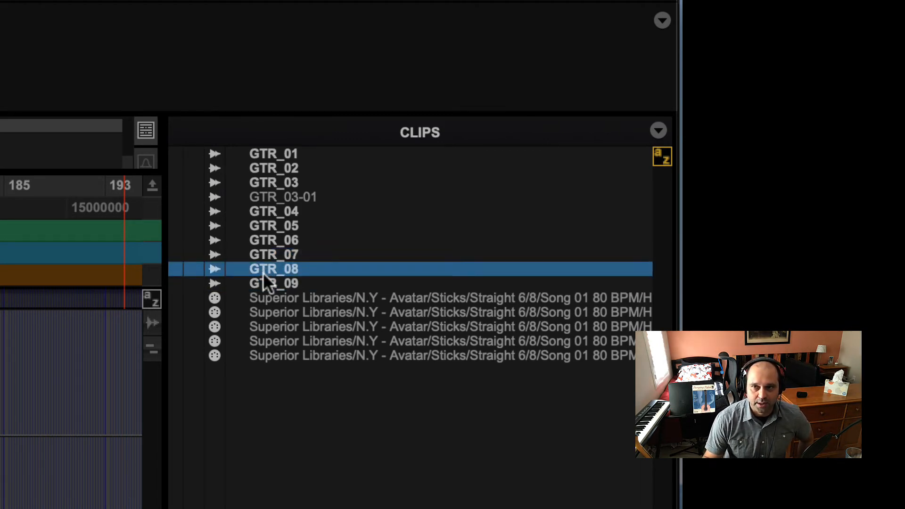
left_click(264, 284)
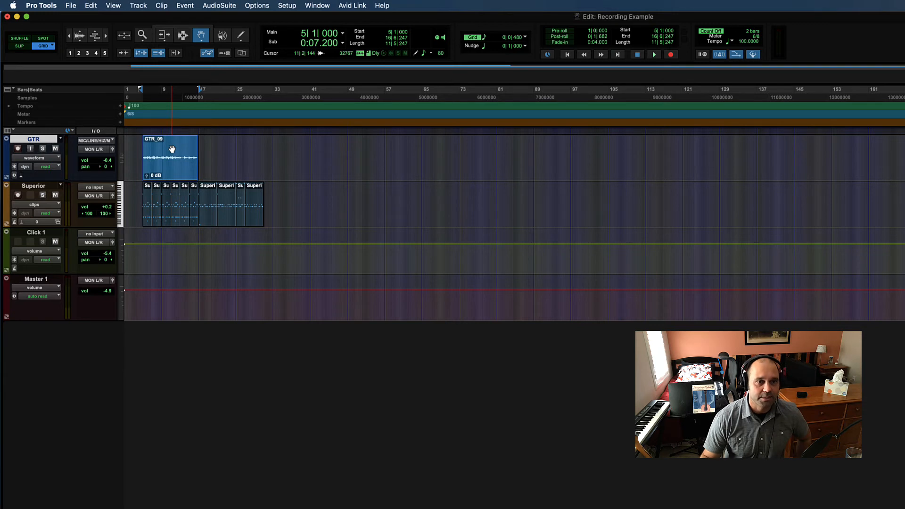
Step: Zoom in horizontally on the GTR_09 clip and increase the GTR track's height
key("super+bracketright")
key("super+bracketright")
key("super+bracketright")
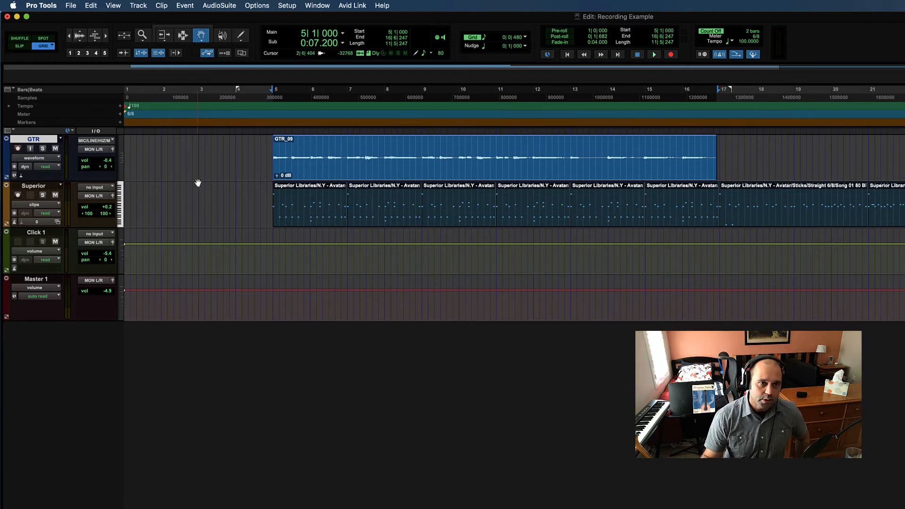
left_click(128, 157)
left_click(136, 182)
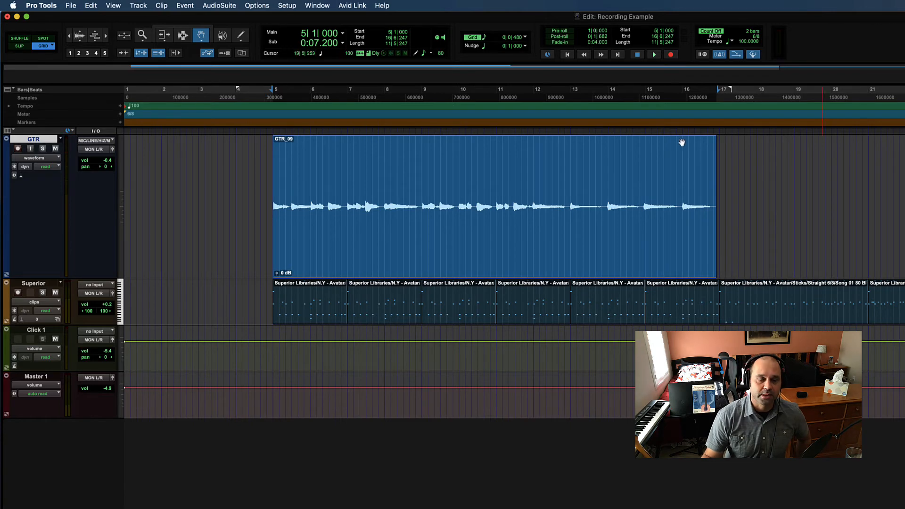
Step: Place the edit cursor at 4|6|000 with the Selector tool and play back the opening bars of the guitar take
key("super+3")
left_click(266, 192)
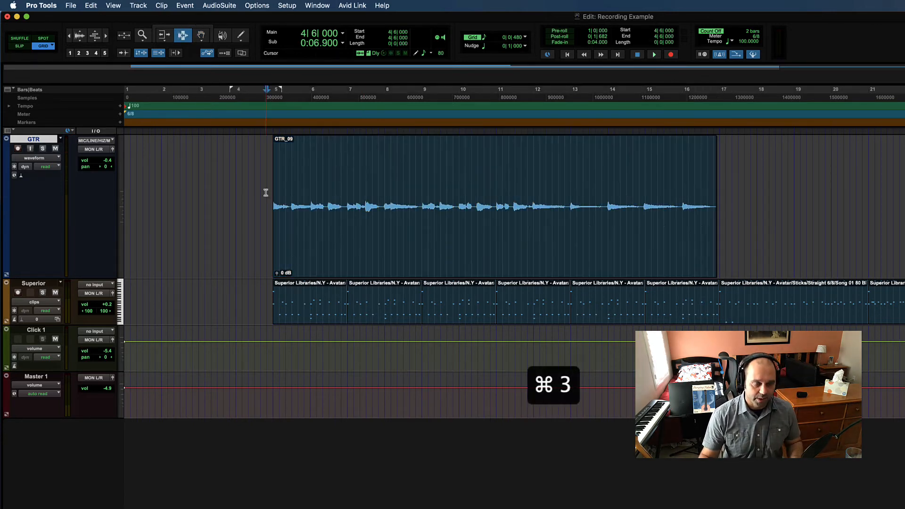
key("super+bracketright")
key("super+bracketleft")
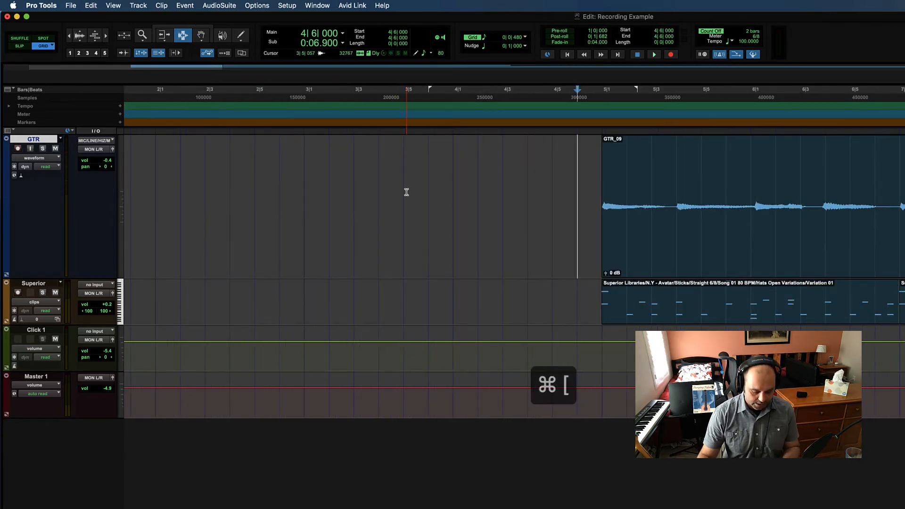
key("space")
scroll(457, 191, "left", 7)
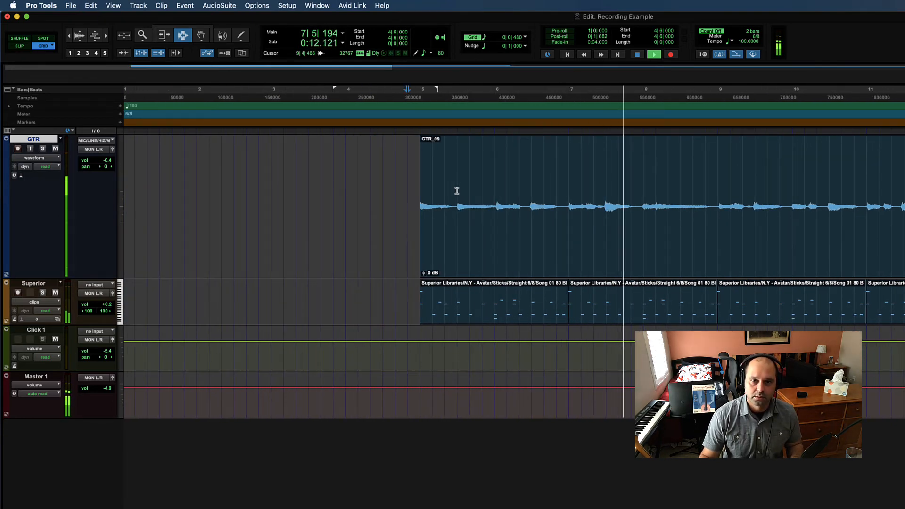
key("space")
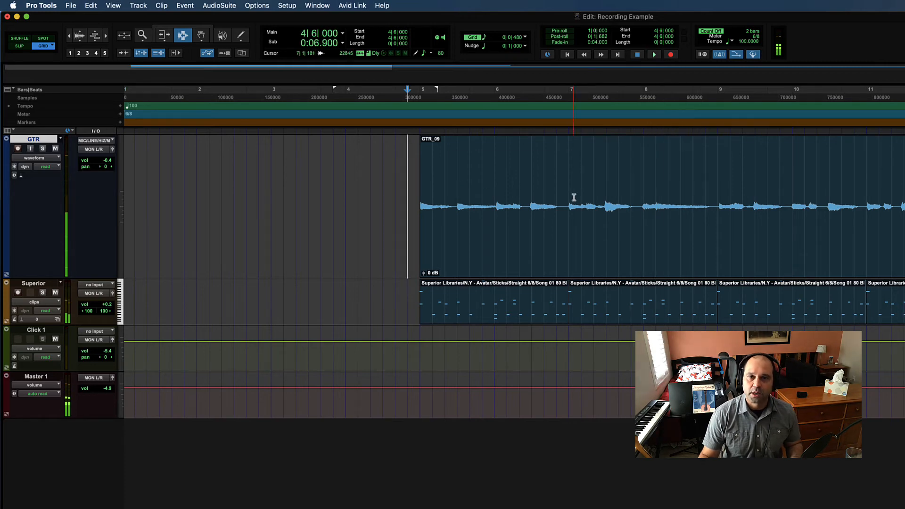
Step: Select the whole GTR_09 clip with the Grabber tool, and clear the selection by placing the Selector cursor at 4|5|000
key("super+4")
left_click(565, 199)
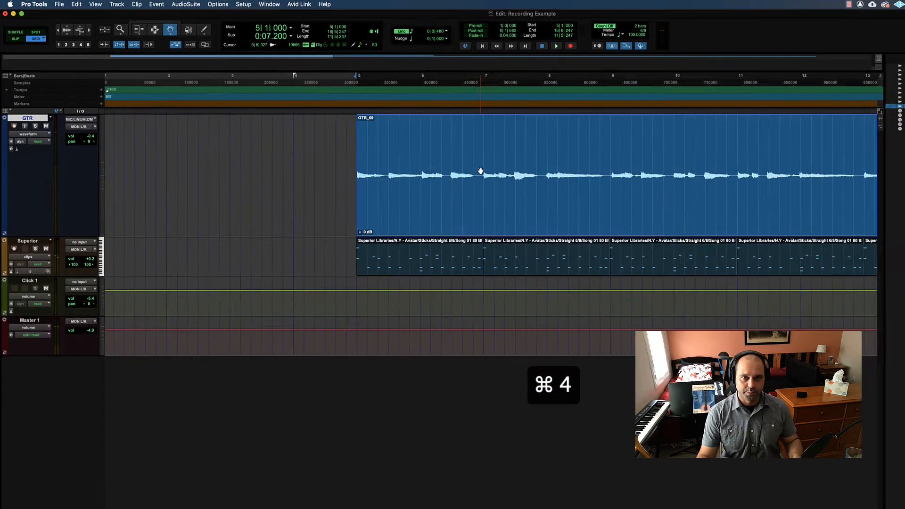
scroll(565, 199, "right", 4)
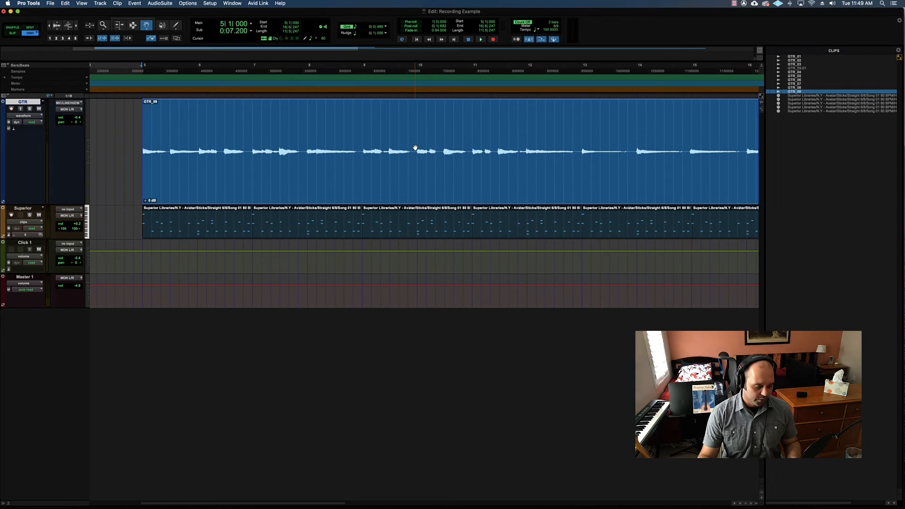
key("super+3")
left_click(124, 138)
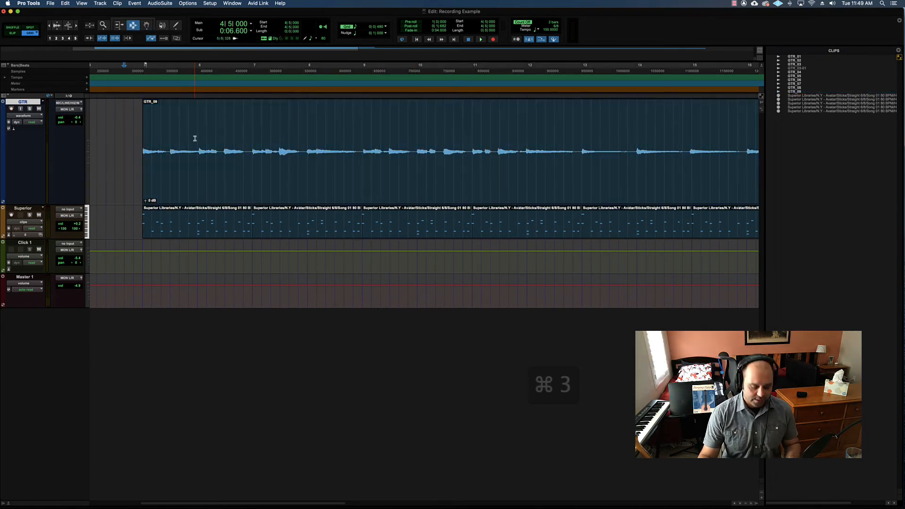
Step: Select GTR_09 through the Clip List, try selecting its full length with the Selector tool, and clear the selection
key("super+bracketleft")
left_click(797, 92)
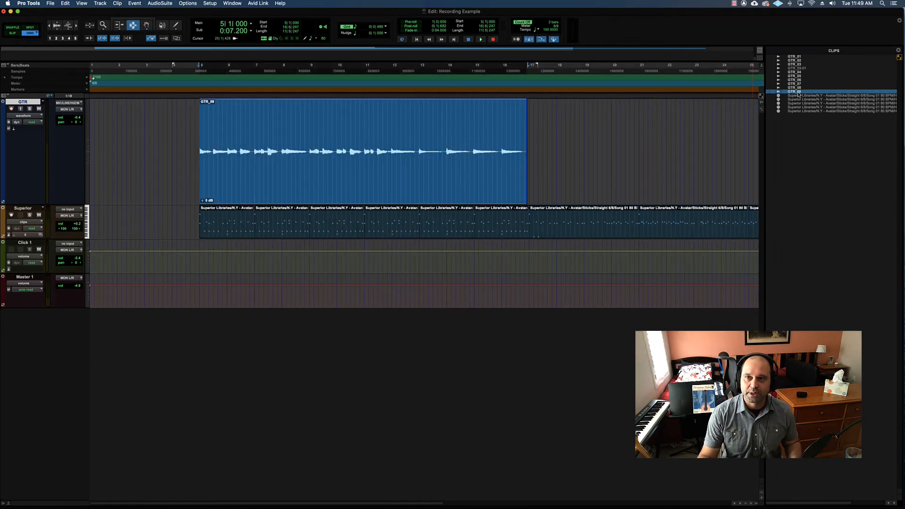
left_click(245, 141)
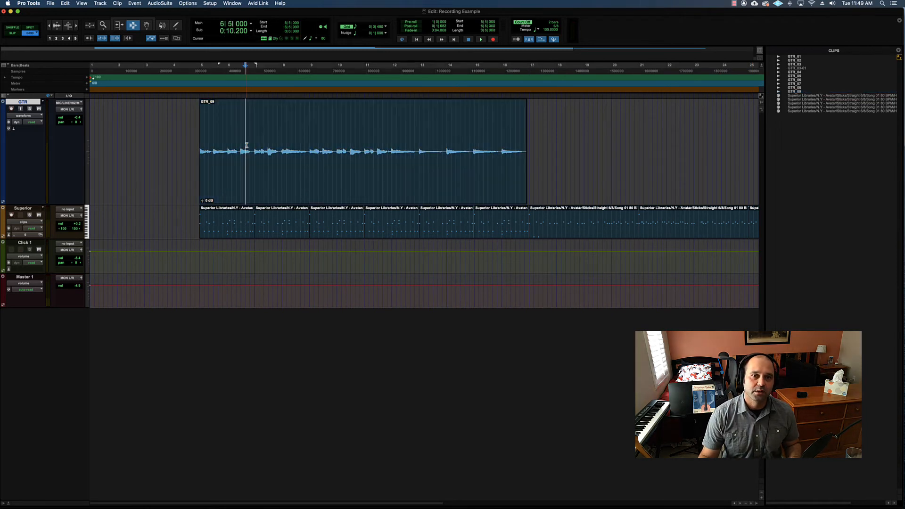
left_click_drag(194, 135, 527, 138)
left_click(210, 136)
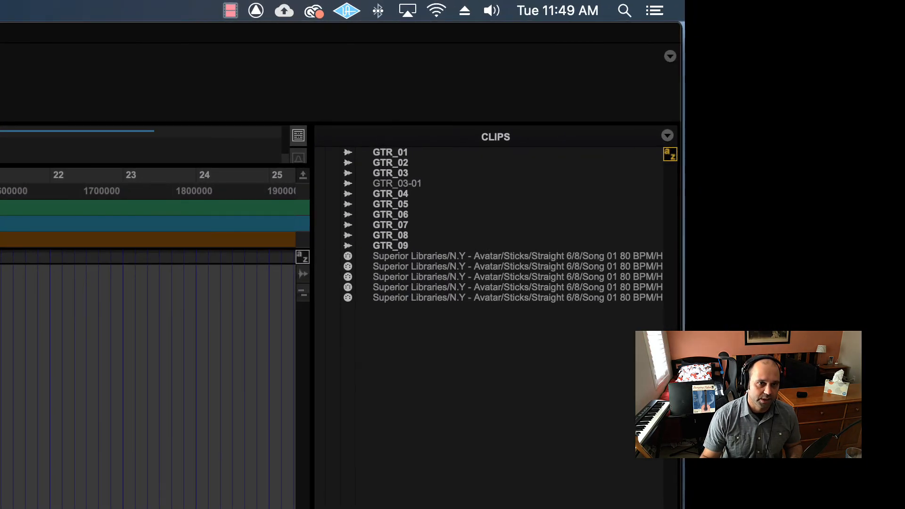
Step: Select the opening part of the GTR_09 clip from 5|1|000, a little over one bar long
key("super+bracketright")
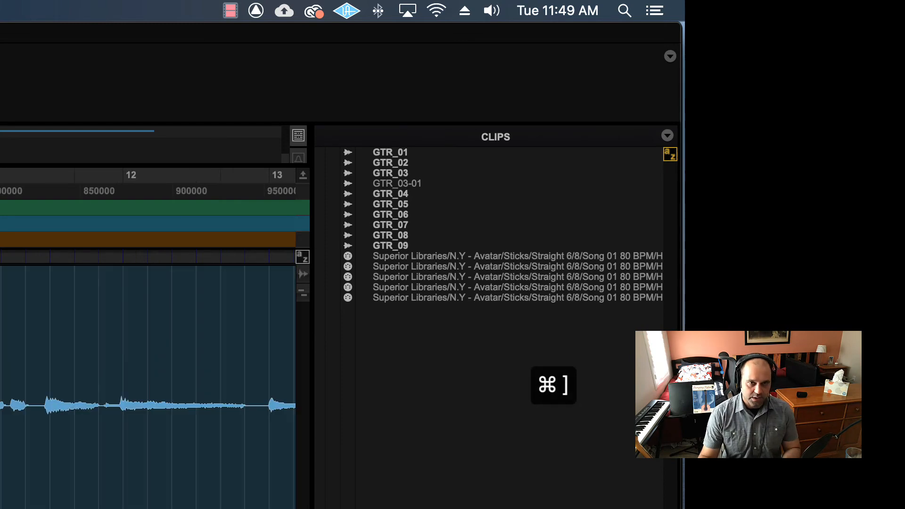
scroll(220, 156, "left", 2)
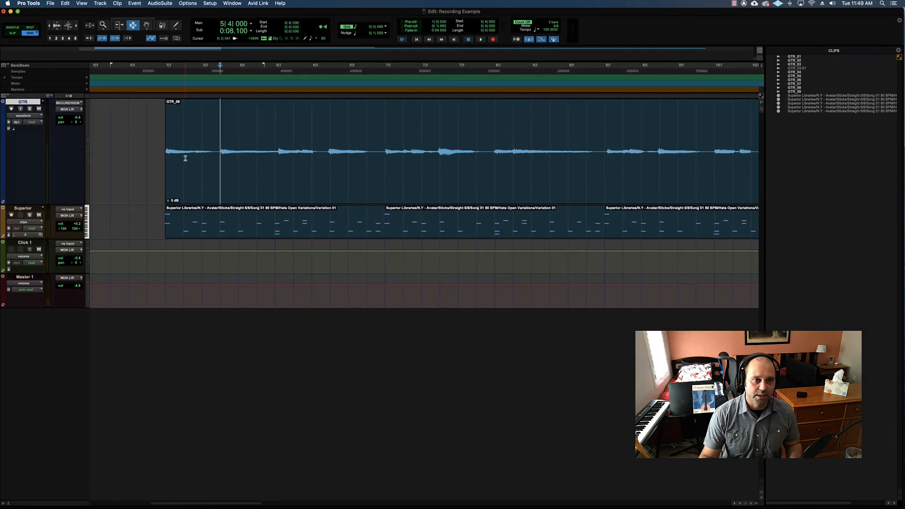
left_click_drag(159, 157, 307, 153)
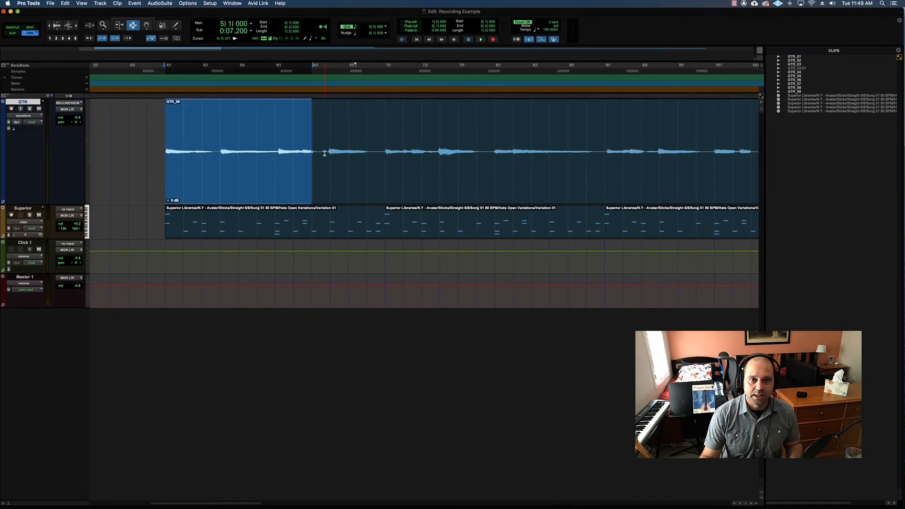
Step: Audition the take from 6|4|000, then copy the one-bar phrase at 7|1|000 and paste it at the take's start, 5|1|000
left_click(324, 153)
key("space")
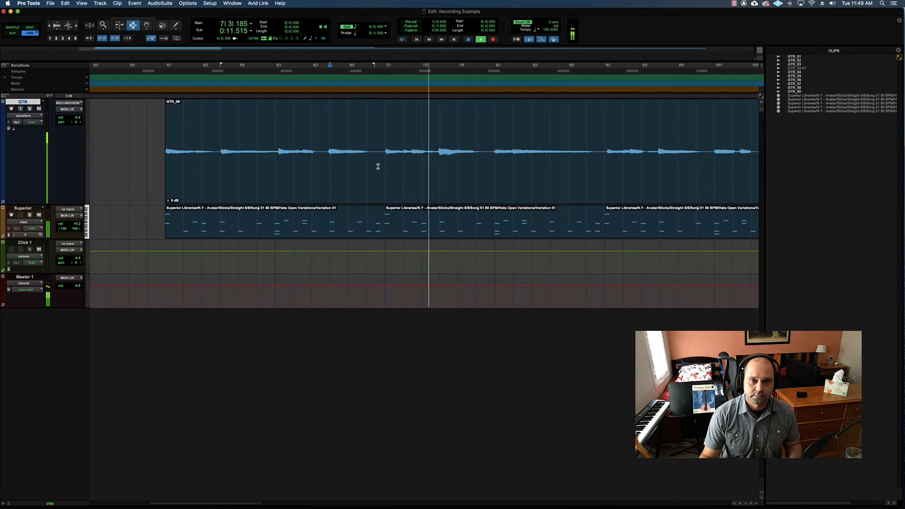
key("space")
left_click_drag(384, 161, 492, 162)
key("super+c")
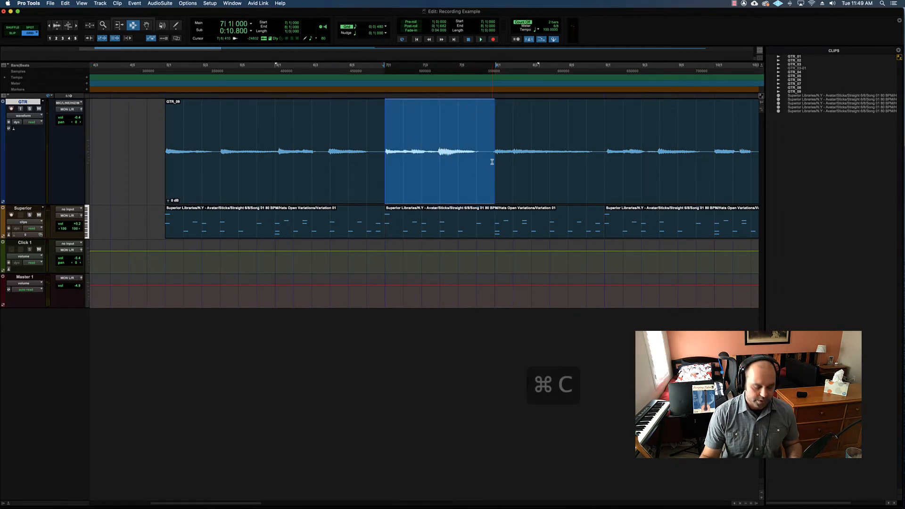
left_click(165, 158)
key("super+v")
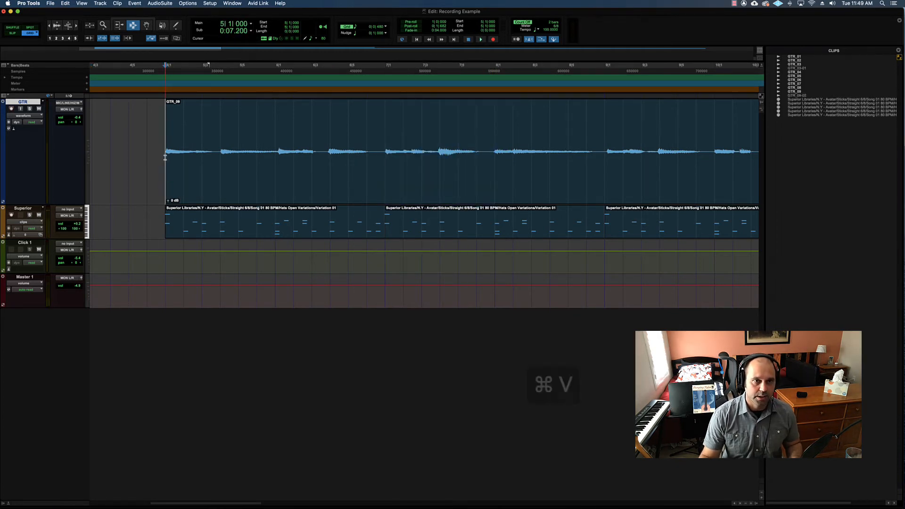
Step: Play back the start of the guitar track from 4|5|000 to check the pasted phrase
left_click(130, 144)
key("space")
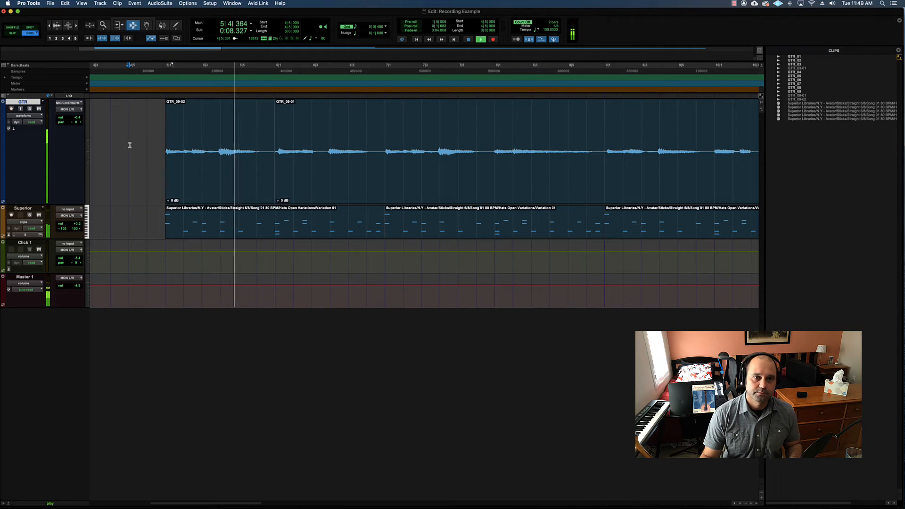
key("space")
Step: In Slip mode, open a small gap between the two guitar clips around bar 6 and fade out the end of the first clip
key("super+2")
left_click(276, 162)
left_click_drag(279, 161, 281, 161)
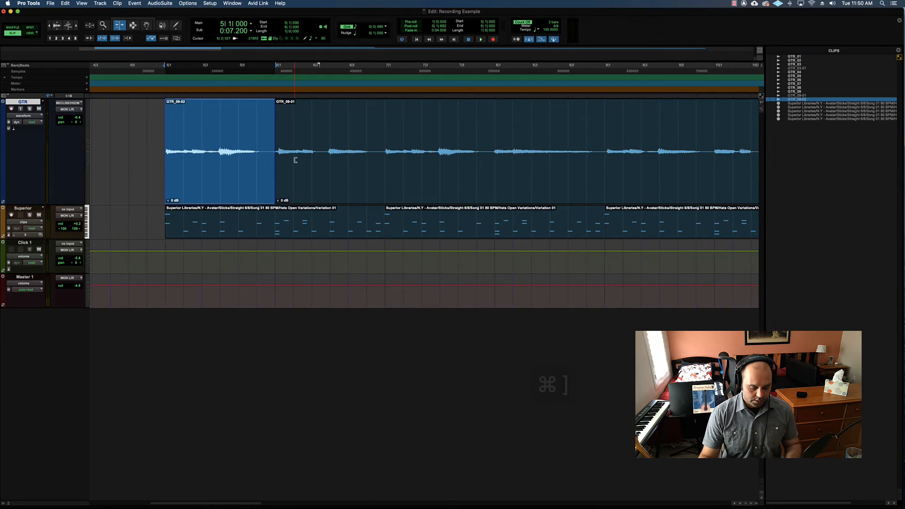
key("super+bracketright")
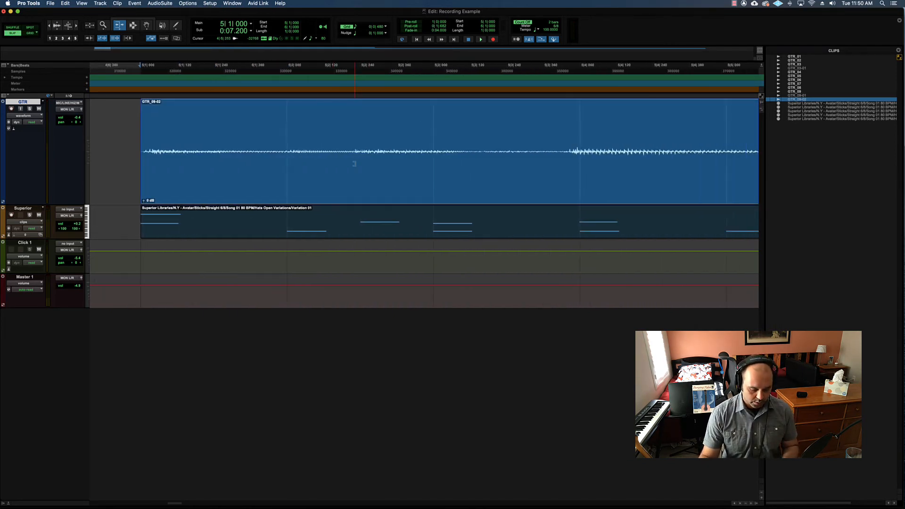
key("super+bracketleft")
key("super+3")
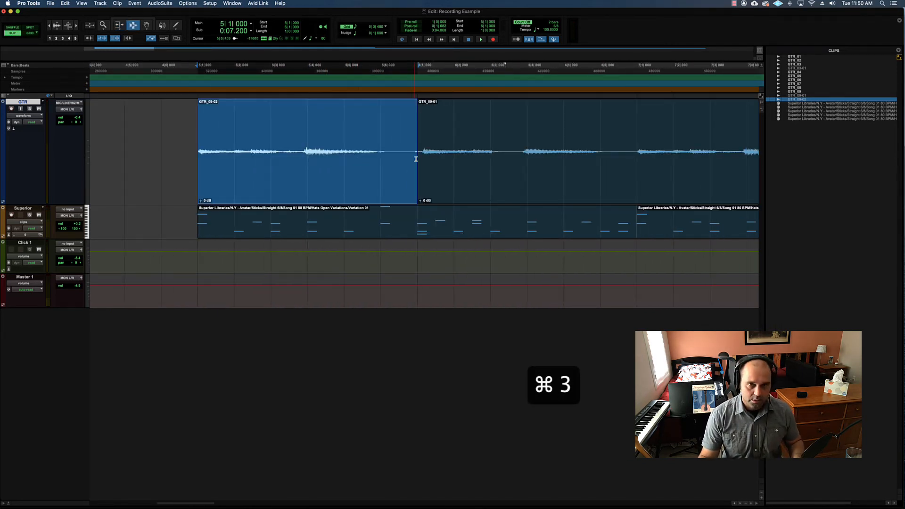
mouse_move(414, 159)
left_mouse_down()
mouse_move(422, 160)
mouse_move(407, 160)
left_mouse_up()
key("Delete")
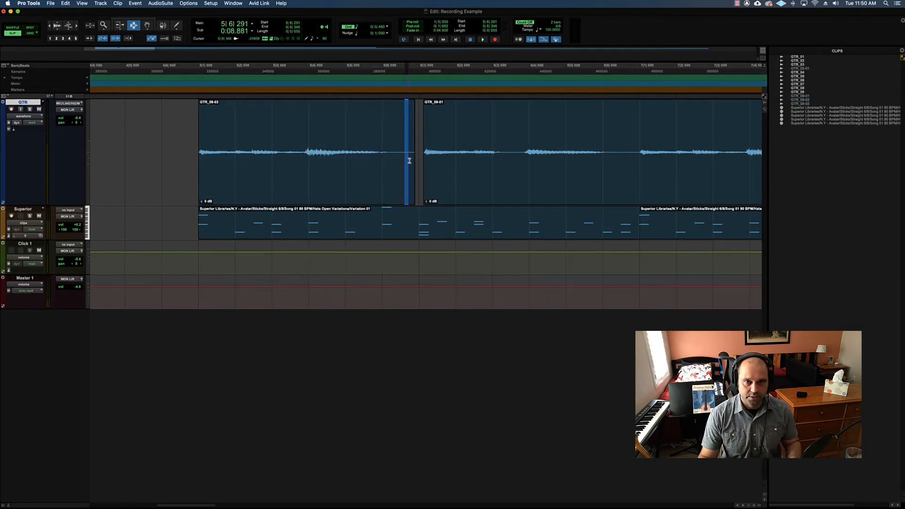
key("super+f")
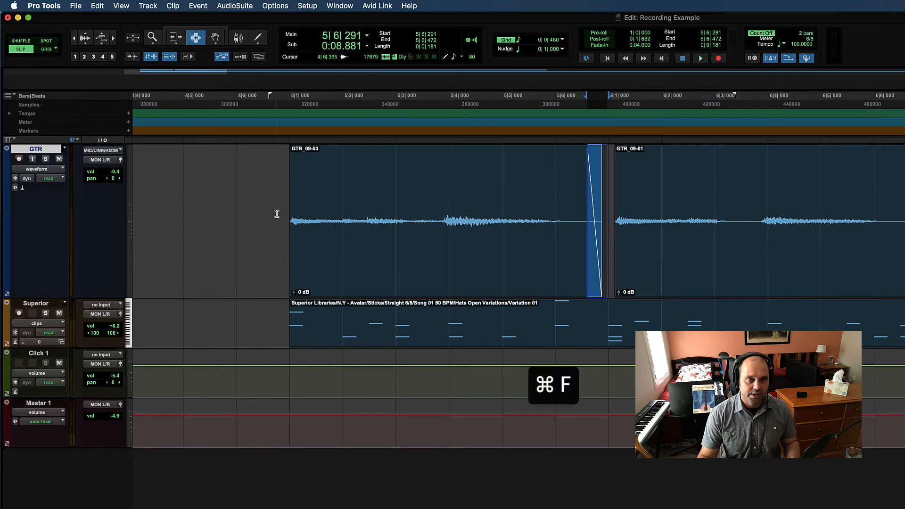
Step: Play back the edited opening of the guitar track from 4|6|366, and examine the clips created from GTR_09 in the Clip List
left_click(277, 214)
key("space")
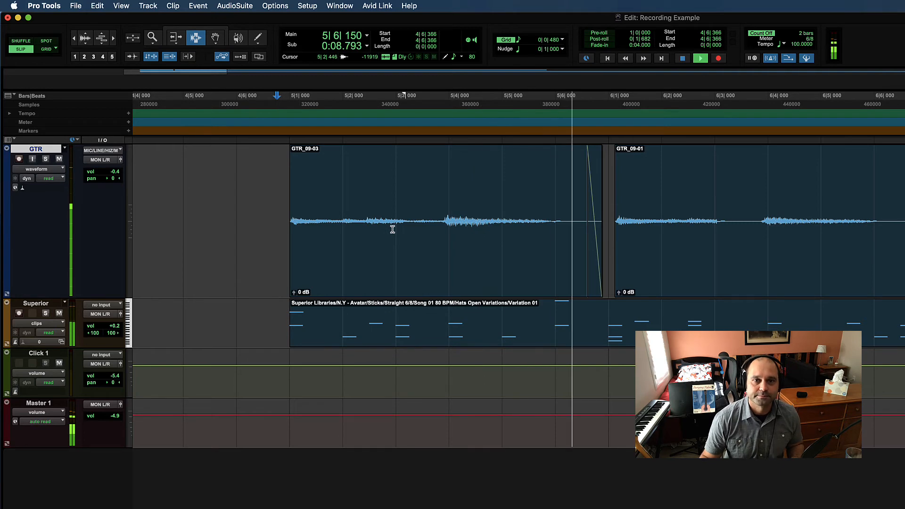
key("super+bracketleft")
key("super+bracketleft")
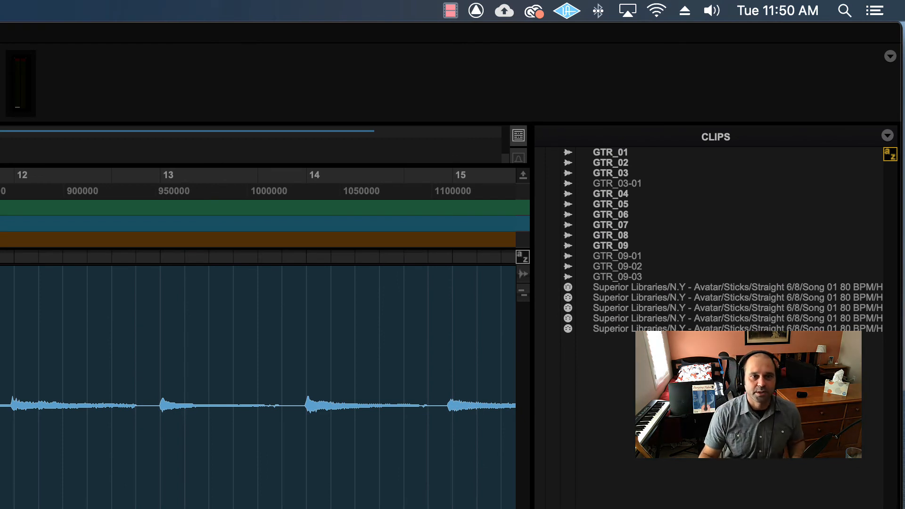
key("super+bracketright")
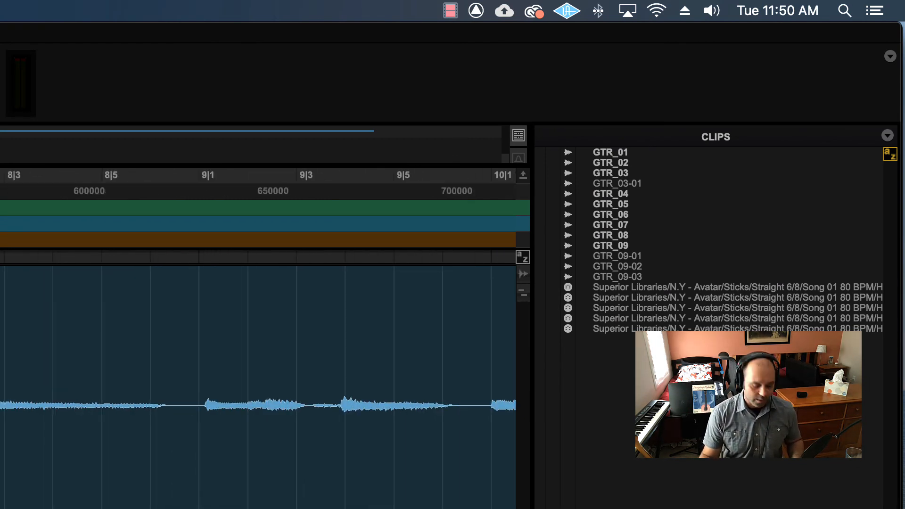
Step: Select GTR_09-03, GTR_09, its other edited clips and the first Superior clip in turn from the Clip List
key("super+4")
left_click(617, 277)
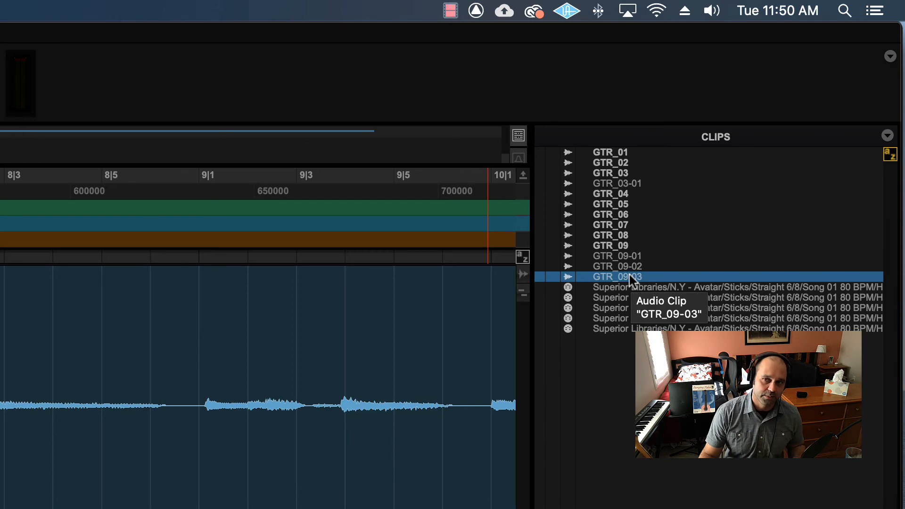
left_click(624, 246)
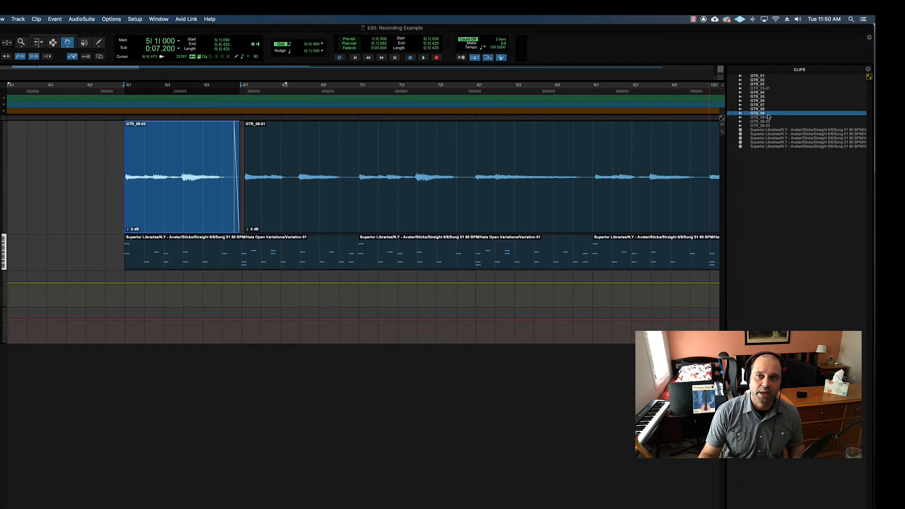
left_click(760, 118)
left_click(760, 121)
left_click(761, 130)
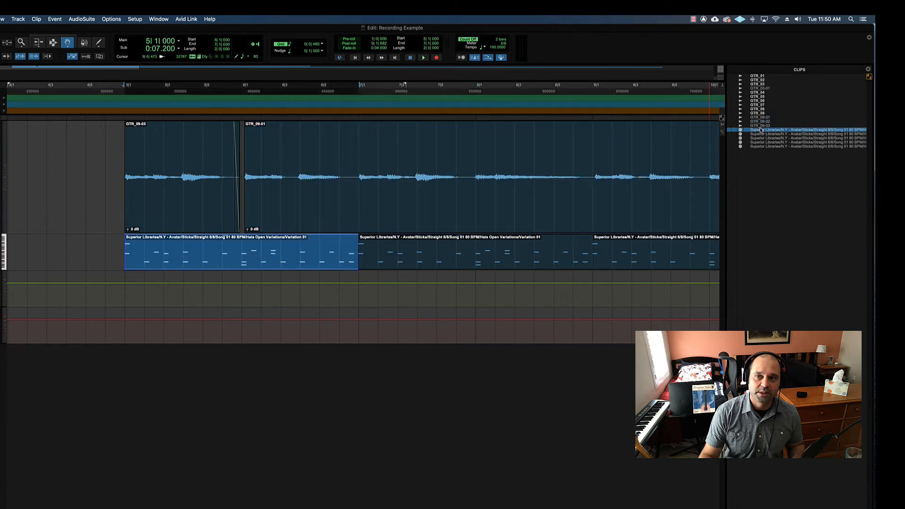
Step: Select GTR_09-01 through the Clip List and show its full length on the timeline
left_click(761, 118)
key("super+bracketleft")
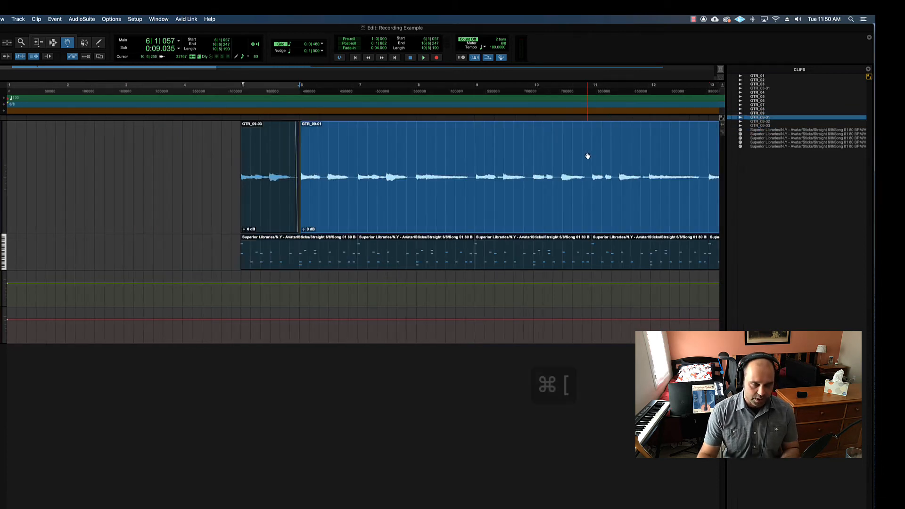
key("super+bracketleft")
key("super+bracketright")
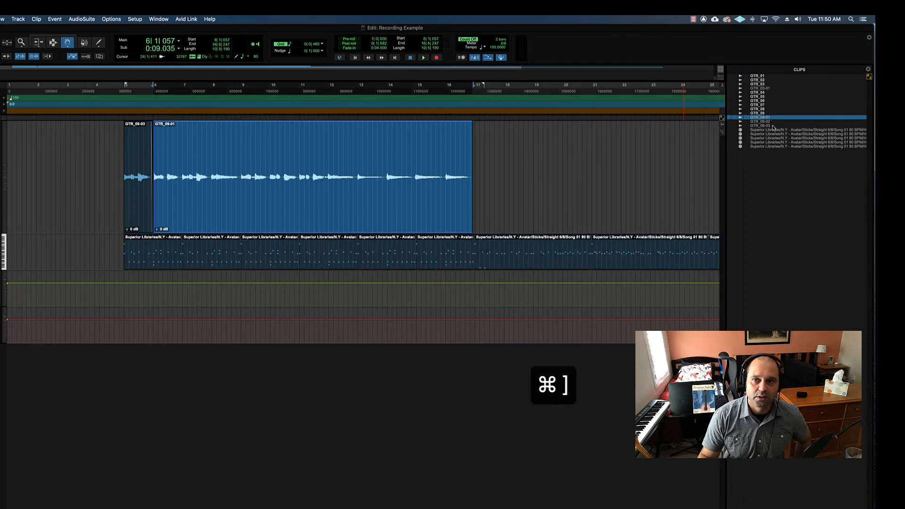
Step: Compare what GTR_09-02, GTR_09-03, GTR_09-01 and the original GTR_09 correspond to on the timeline by selecting each through the Clip List
left_click(767, 122)
left_click(764, 126)
left_click(763, 122)
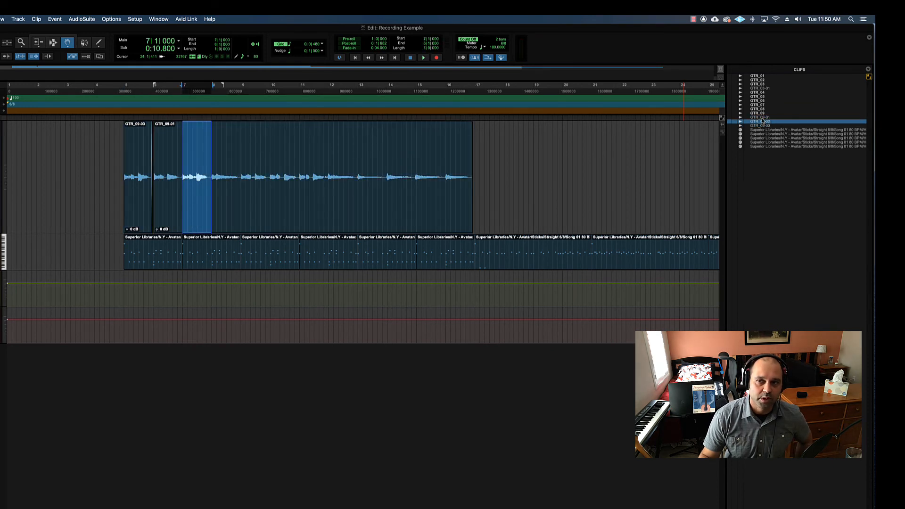
left_click(762, 119)
left_click(758, 113)
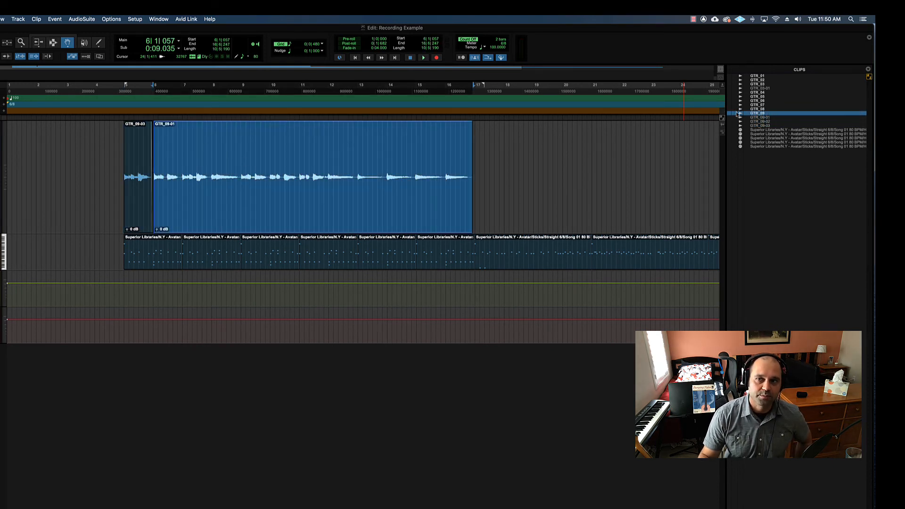
left_click(757, 118)
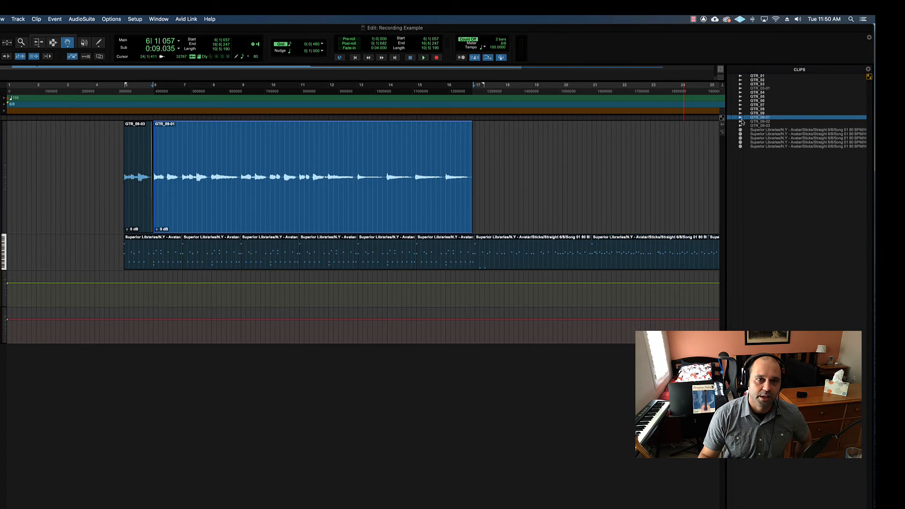
left_click(197, 163)
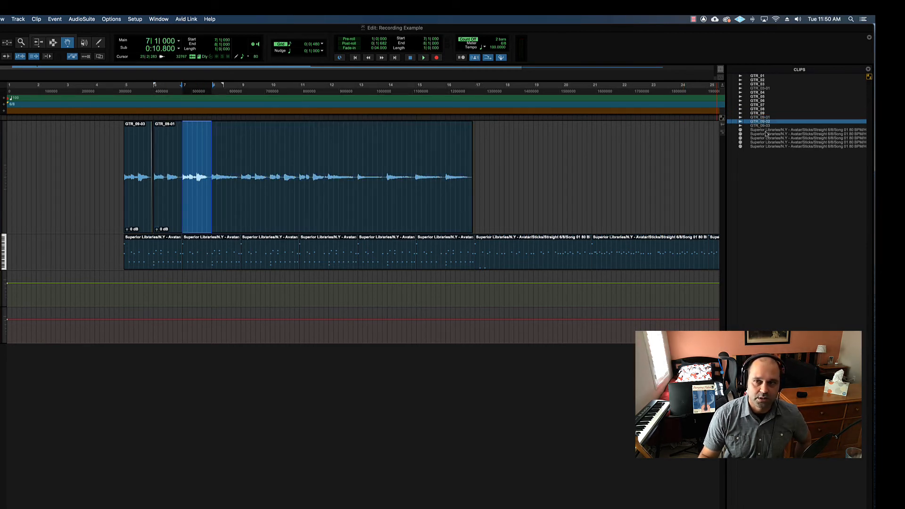
left_click(757, 126)
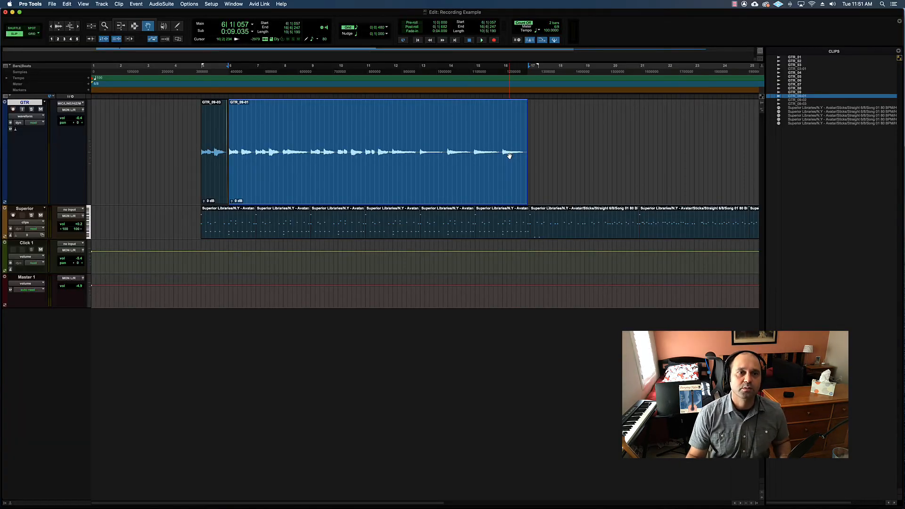
Step: Select GTR_09-03 and GTR_09-01 in turn on the GTR track, ending with GTR_09-03
left_click(215, 104)
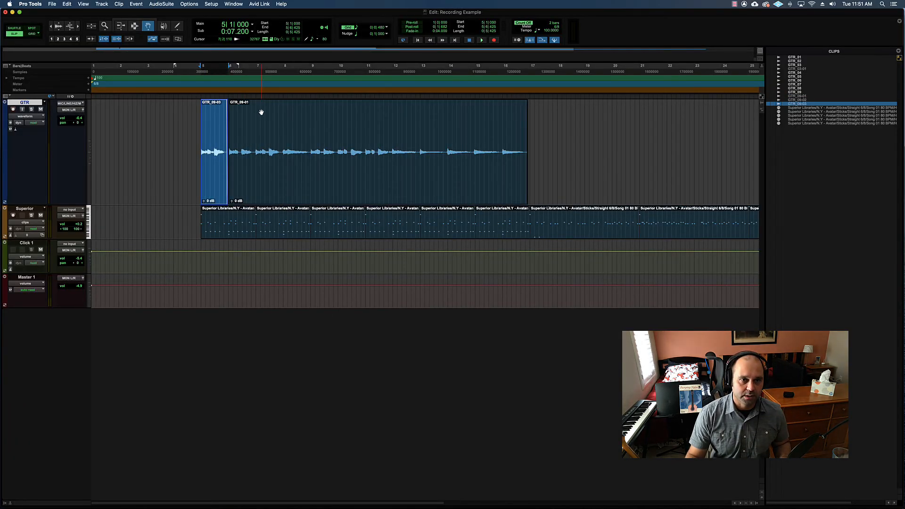
left_click(262, 112)
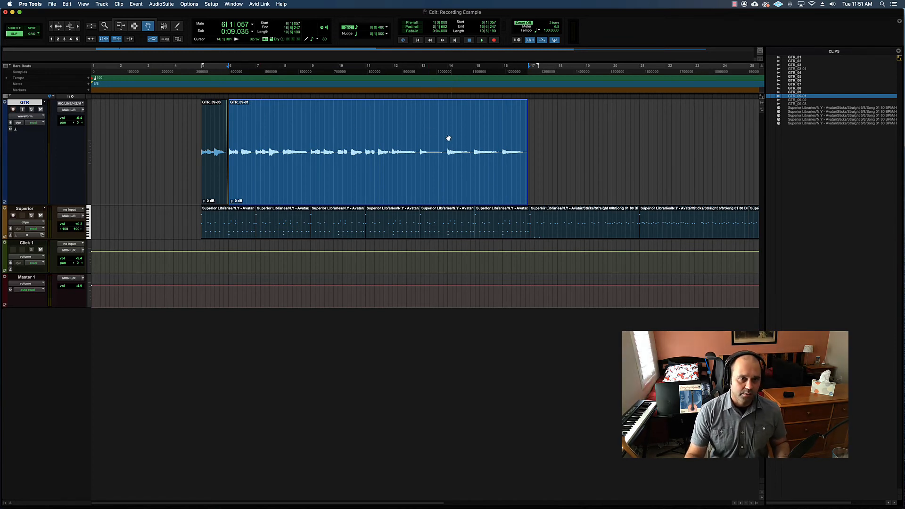
left_click(208, 137)
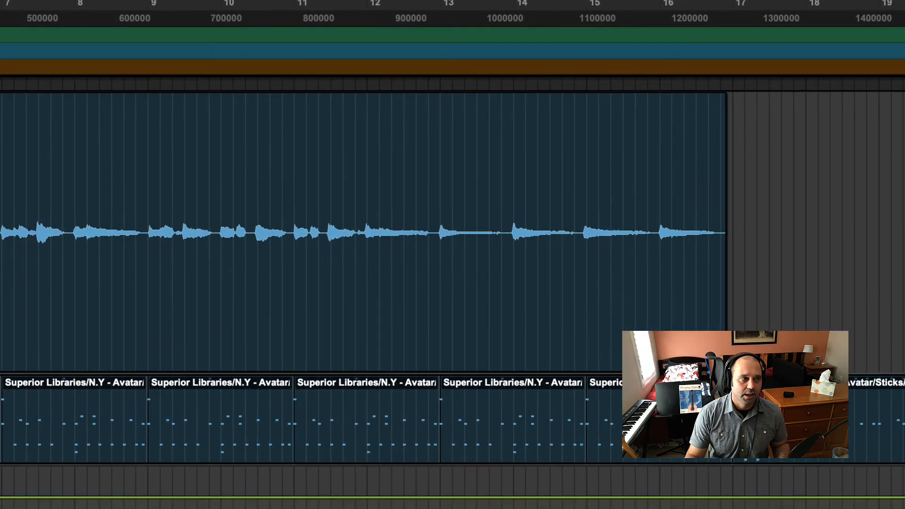
Step: Rename the GTR_09-03 clip at bar 5 as Favorite Edit
double_click(328, 158)
left_click(278, 182)
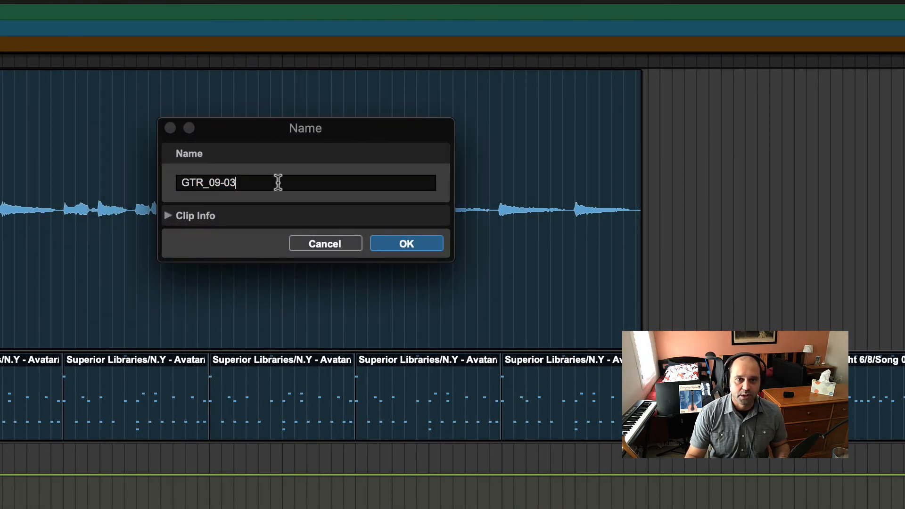
left_click_drag(278, 182, 162, 173)
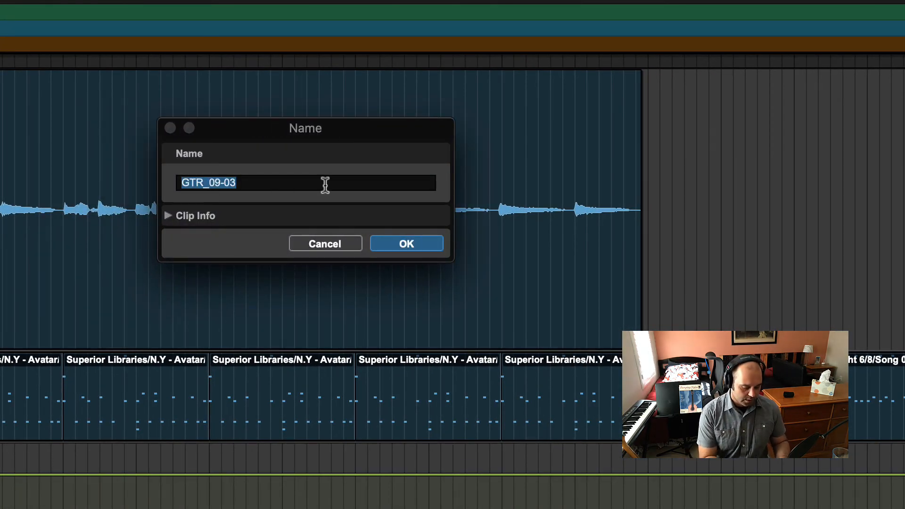
type("Favorite Edit")
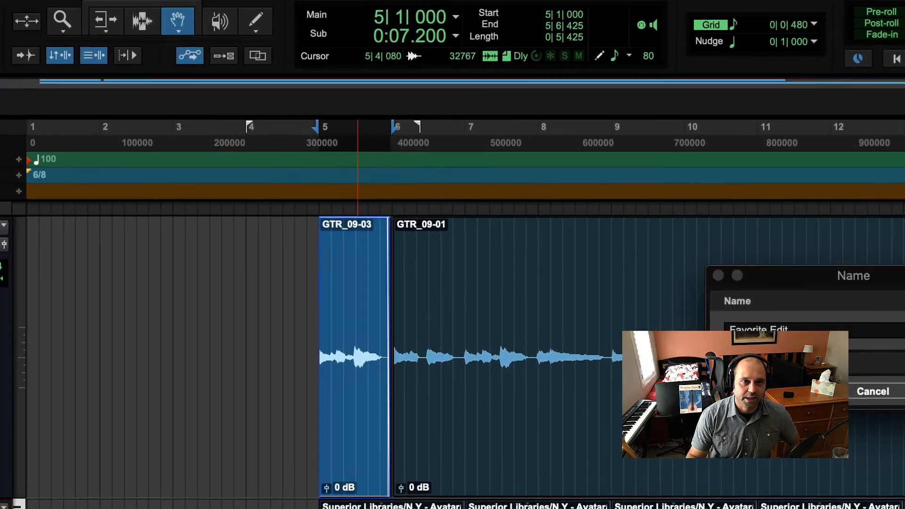
left_click(406, 244)
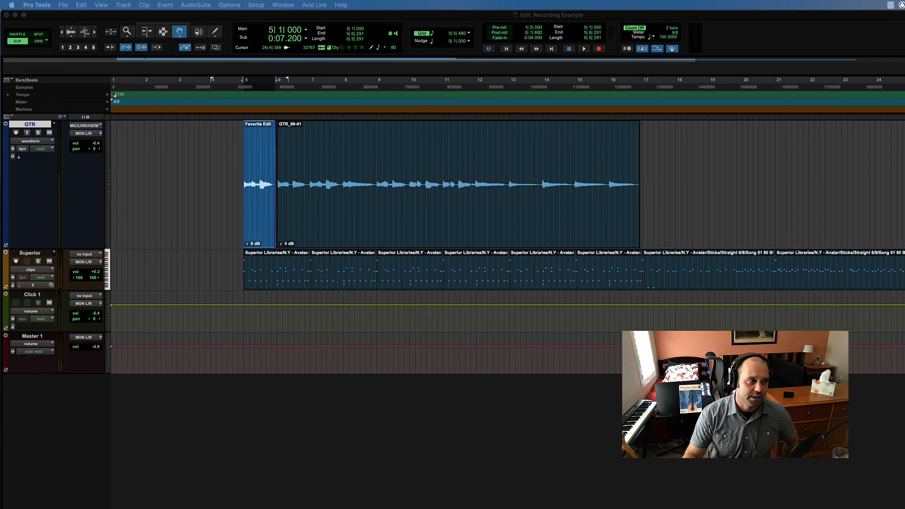
Step: Rename the Favorite Edit clip back to GTR_09-03
left_click_drag(294, 141, 490, 131)
left_click(461, 154)
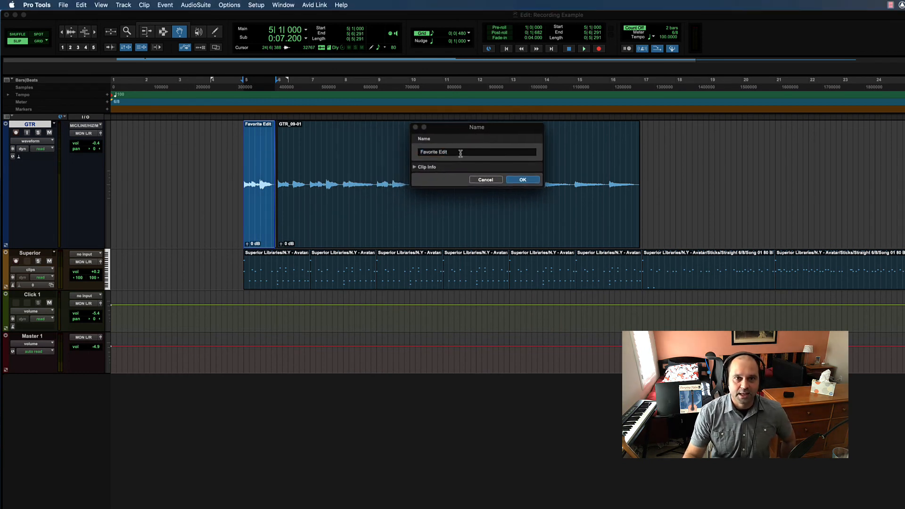
key("BackSpace")
key("BackSpace")
key("BackSpace")
key("BackSpace")
key("BackSpace")
key("BackSpace")
key("BackSpace")
key("BackSpace")
key("BackSpace")
key("BackSpace")
key("BackSpace")
key("BackSpace")
key("BackSpace")
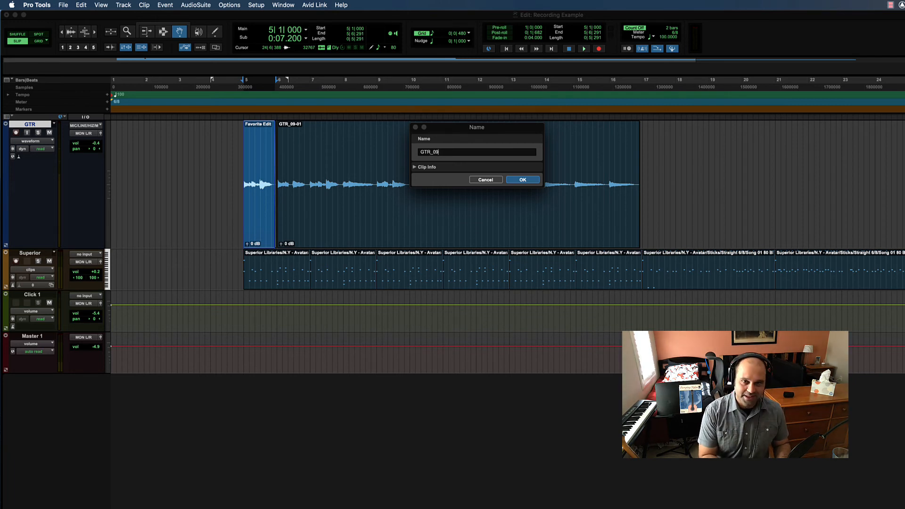
type("3")
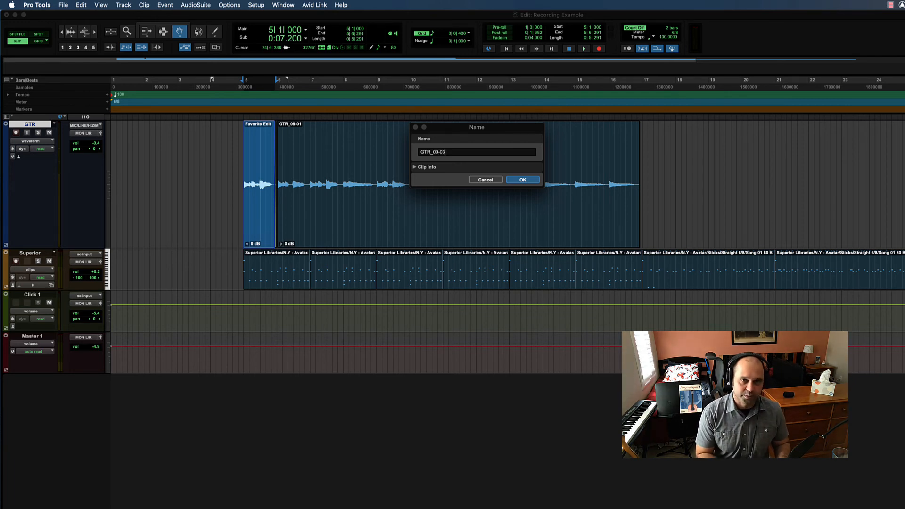
key("Return")
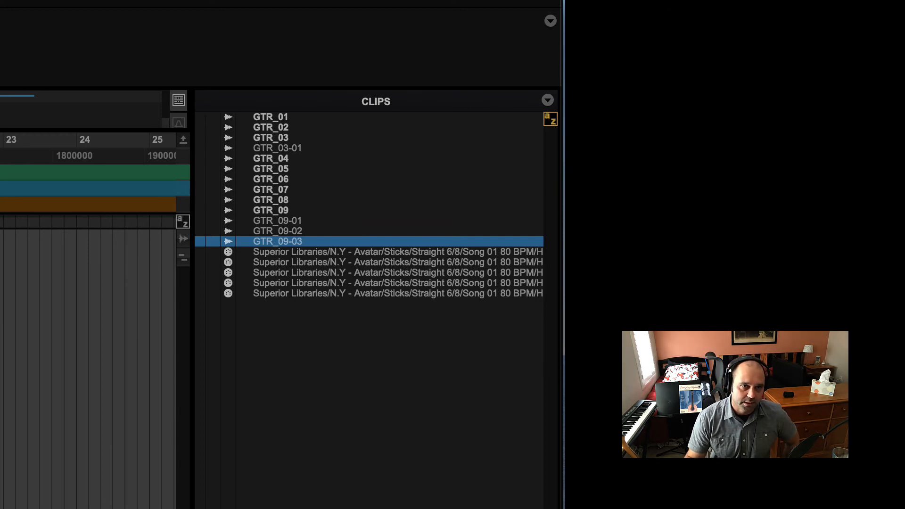
Step: Select the first Superior clip in the Clip List by its initial letter, and turn the list's keyboard focus back on
left_click(278, 221)
key("s")
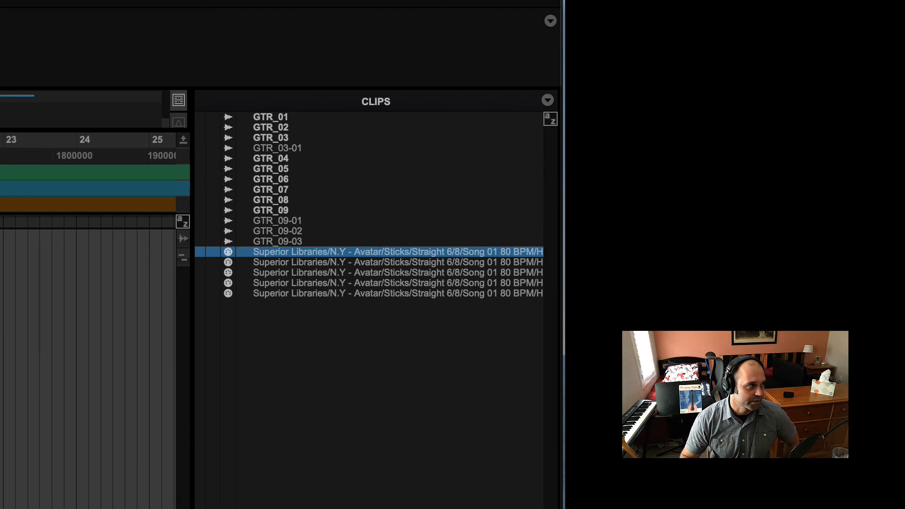
key("alt+super+2")
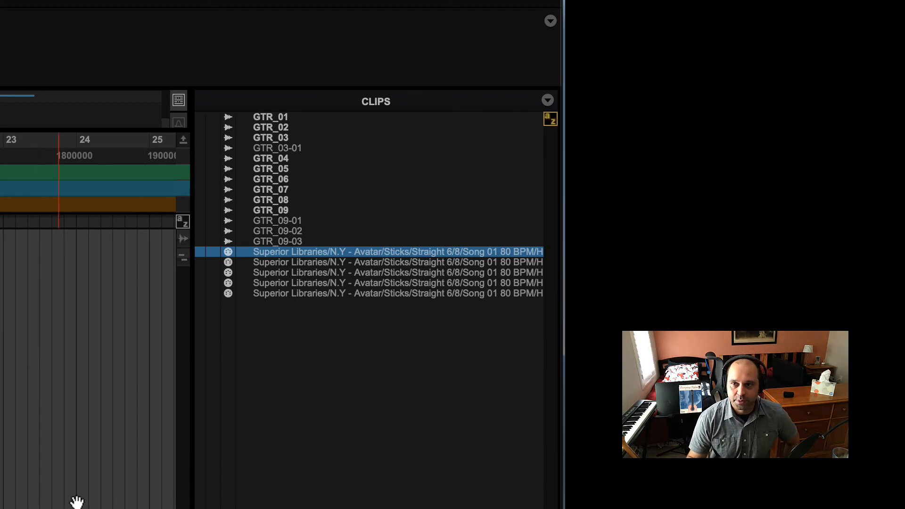
Step: Switch the keyboard focus to the Group List and back to the Clip List
key("alt+super+3")
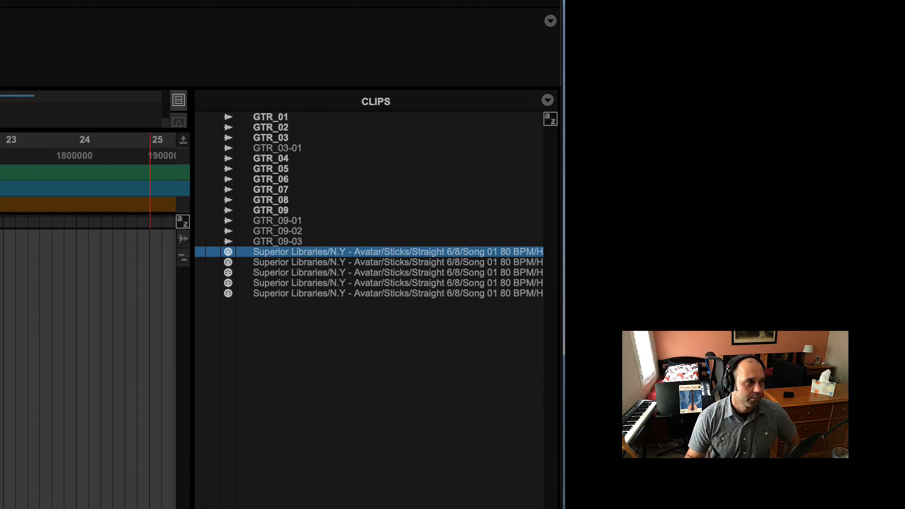
key("alt+super+2")
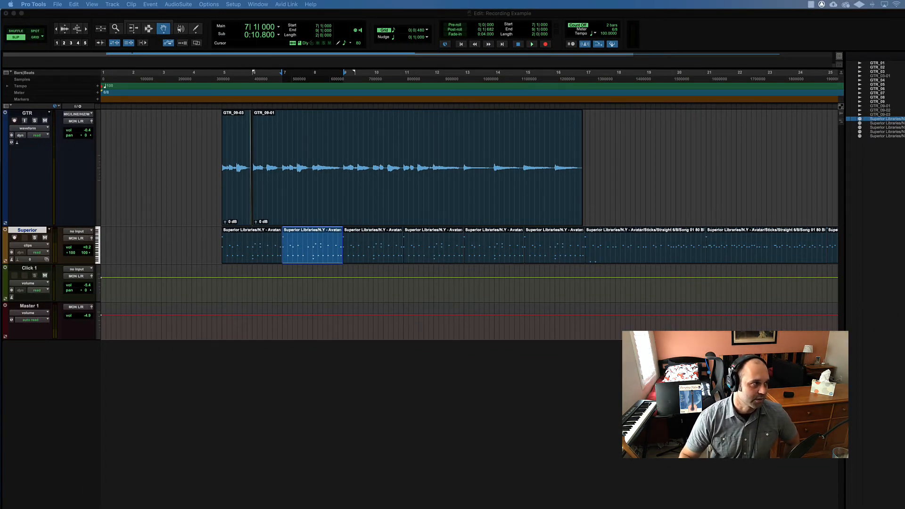
left_click_drag(0, 28, 169, 49)
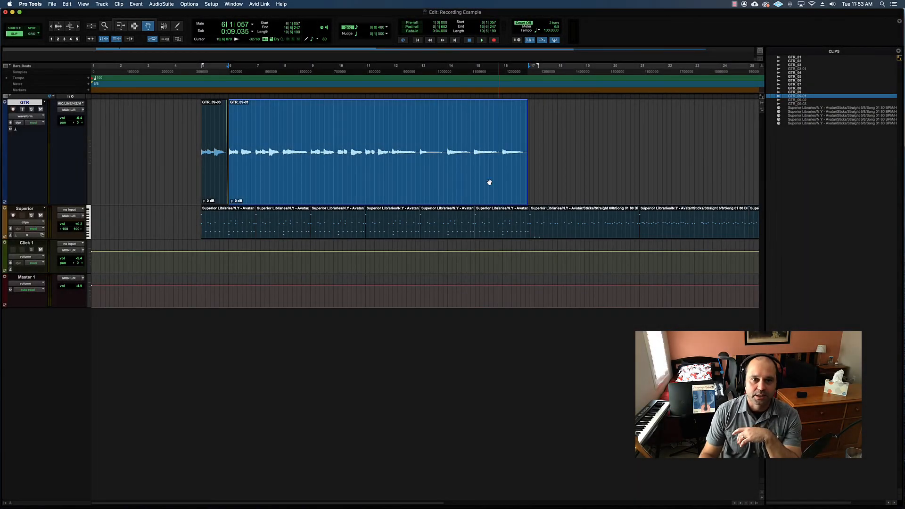
Step: Select GTR_09-01 on the GTR track and GTR_01 in the Clip List in turn, and clear the selection
left_click(541, 175)
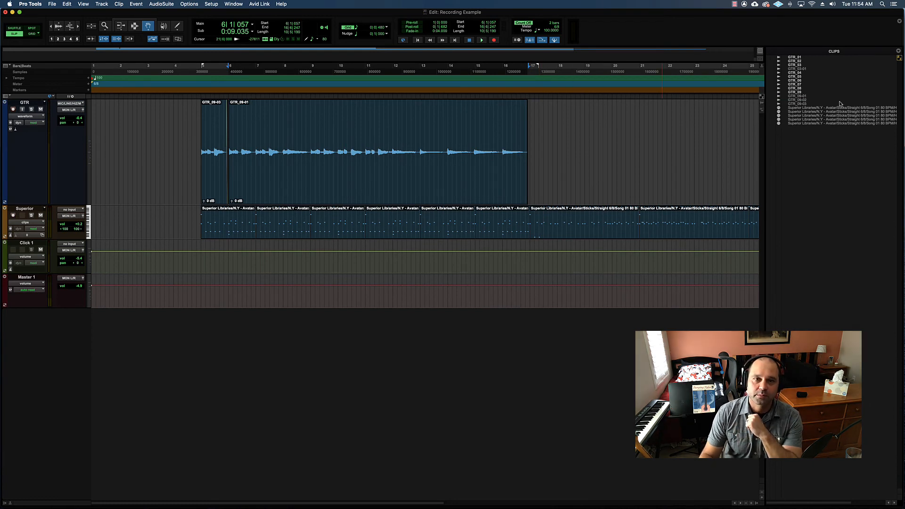
key("super+bracketleft")
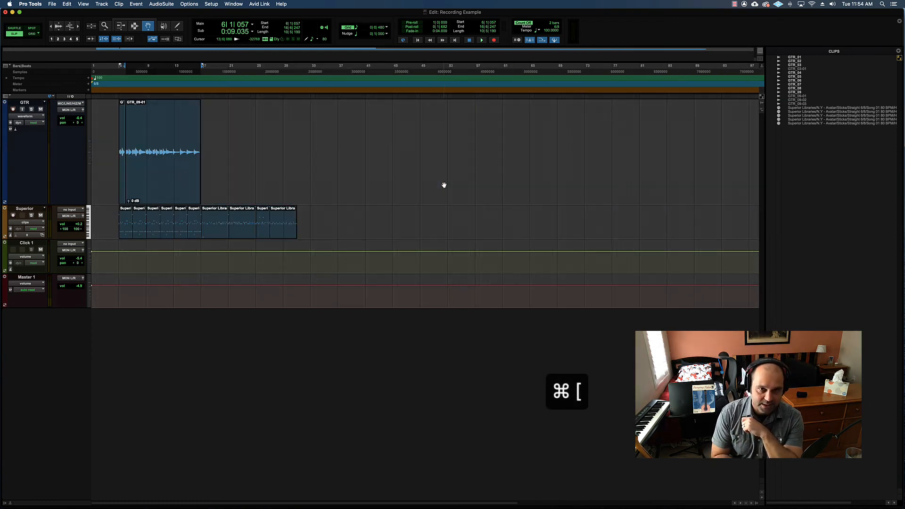
left_click(155, 172)
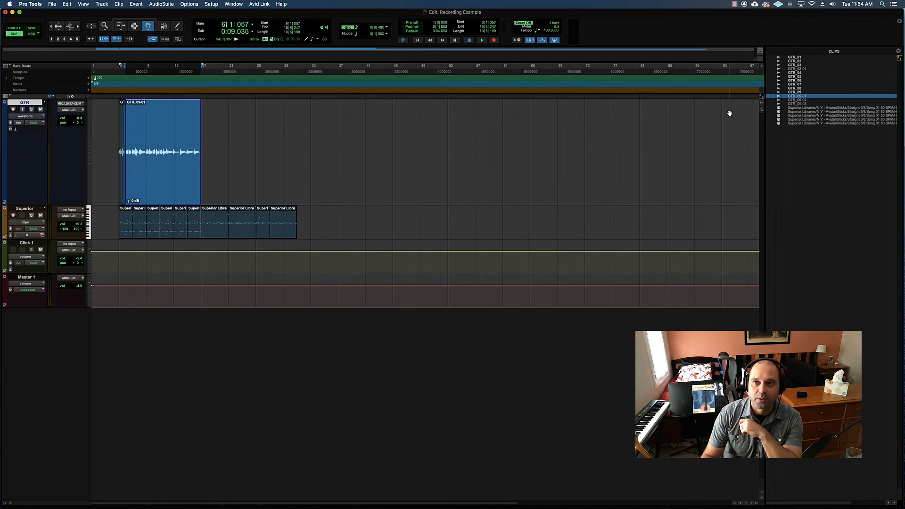
left_click(792, 58)
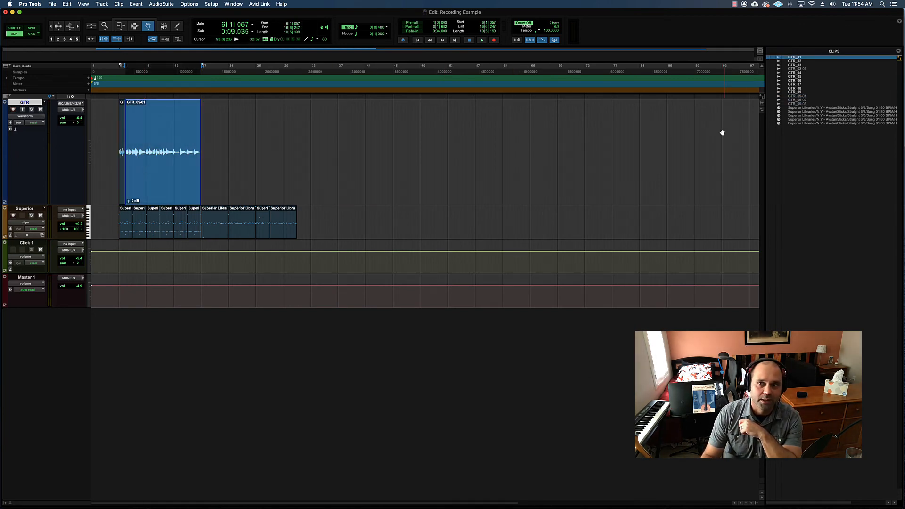
left_click(384, 169)
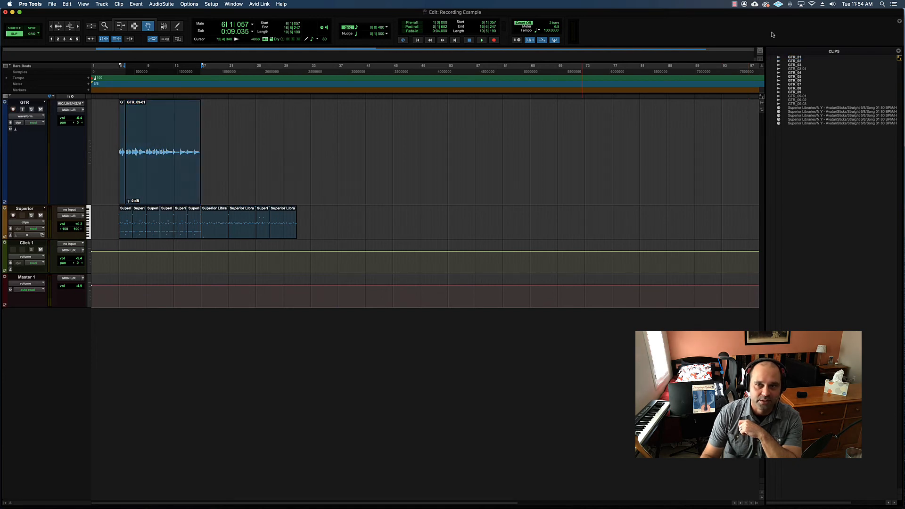
Step: Step through the GTR clips in the Clip List from GTR_01 down to GTR_09-01 and back up to GTR_01
left_click(793, 57)
left_click(793, 61)
left_click(795, 73)
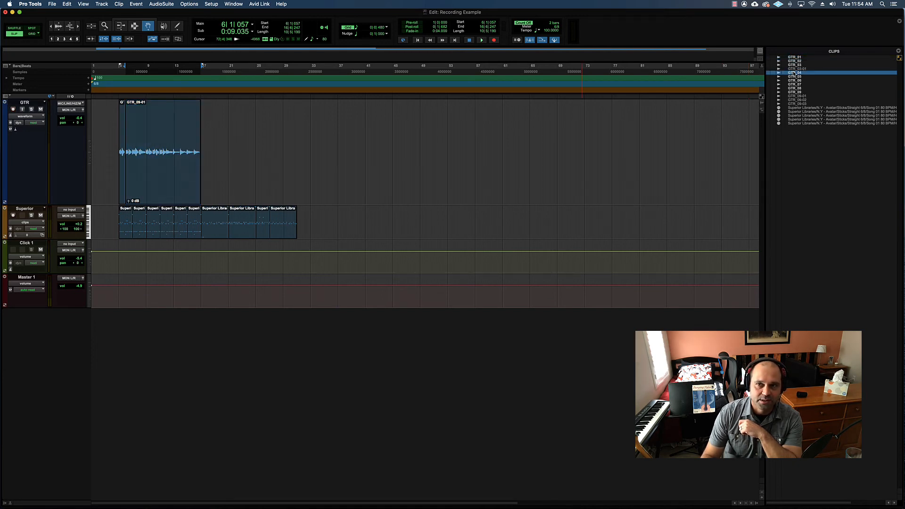
left_click(795, 80)
left_click(795, 88)
left_click(796, 92)
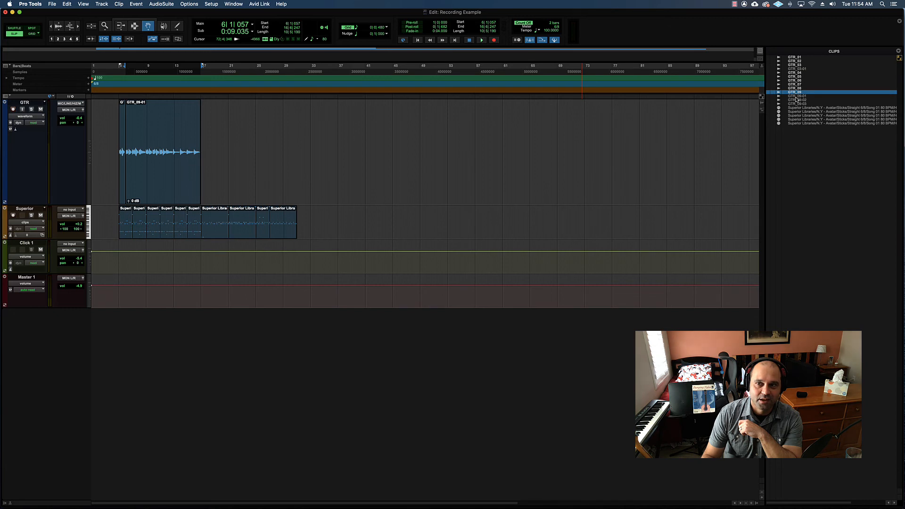
left_click(796, 96)
left_click(795, 88)
left_click(795, 57)
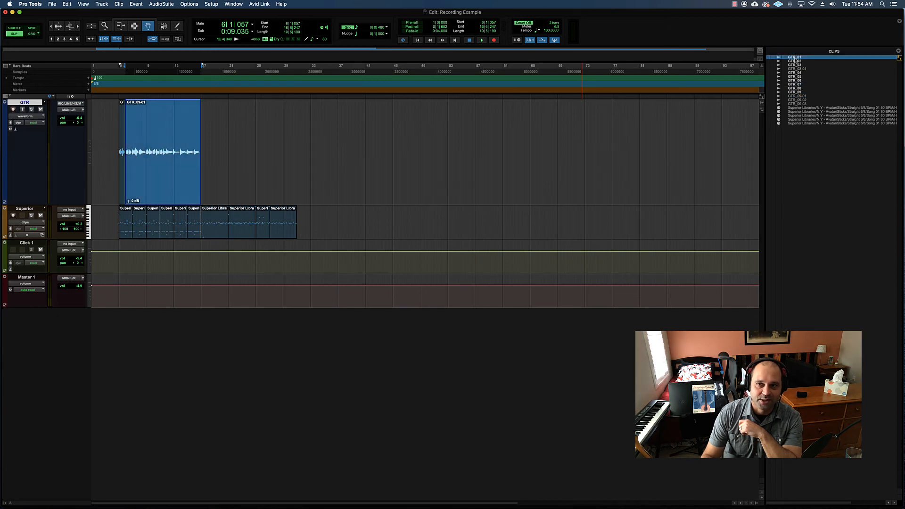
Step: Highlight the first whole-file takes GTR_01, GTR_02 and GTR_03 repeatedly in the Clip List, ending on GTR_03
left_click(796, 84)
left_click(795, 72)
left_click(796, 58)
left_click(797, 62)
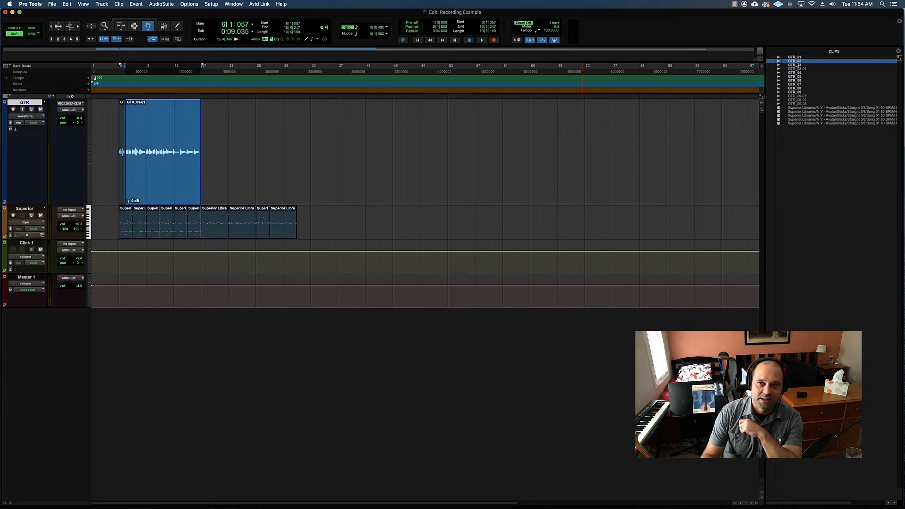
left_click(796, 65)
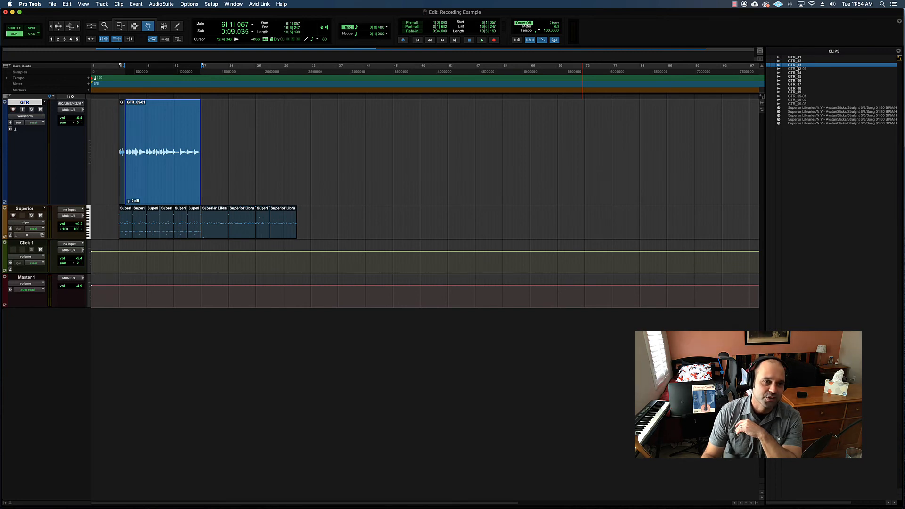
left_click(795, 57)
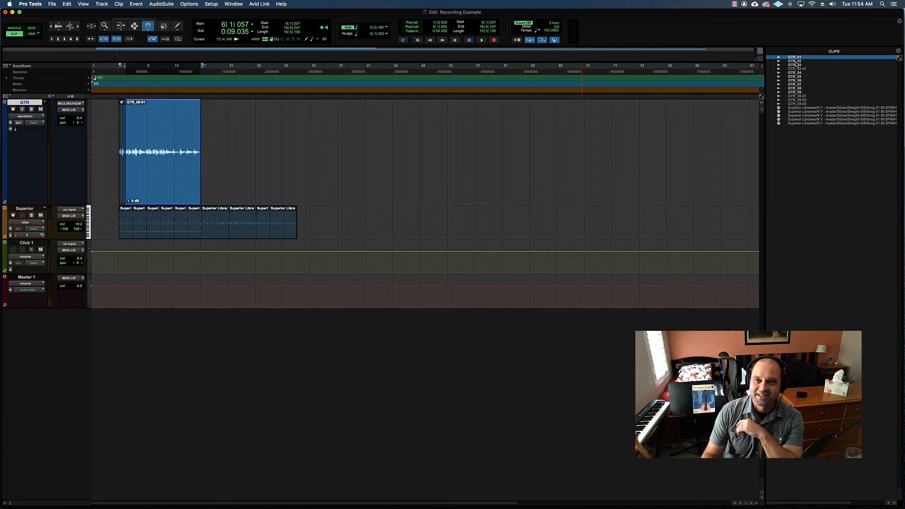
left_click(796, 62)
left_click(796, 66)
left_click(796, 57)
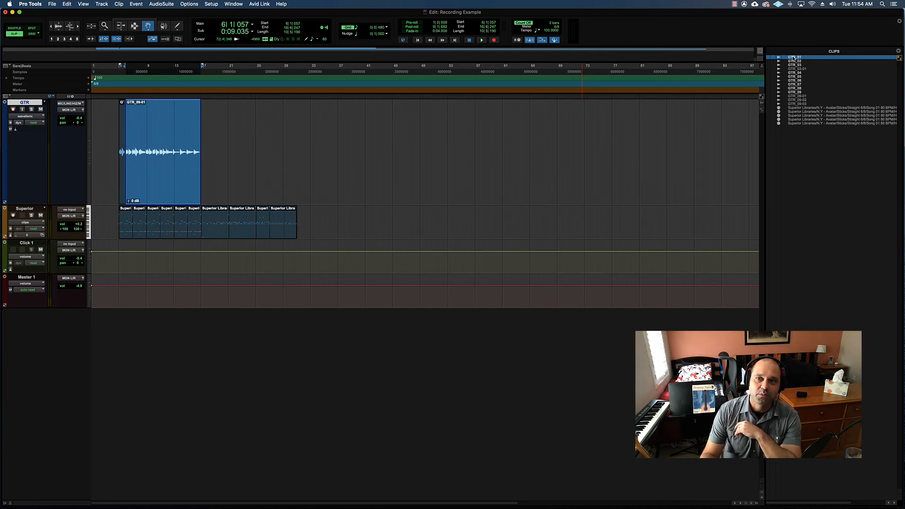
left_click(805, 61)
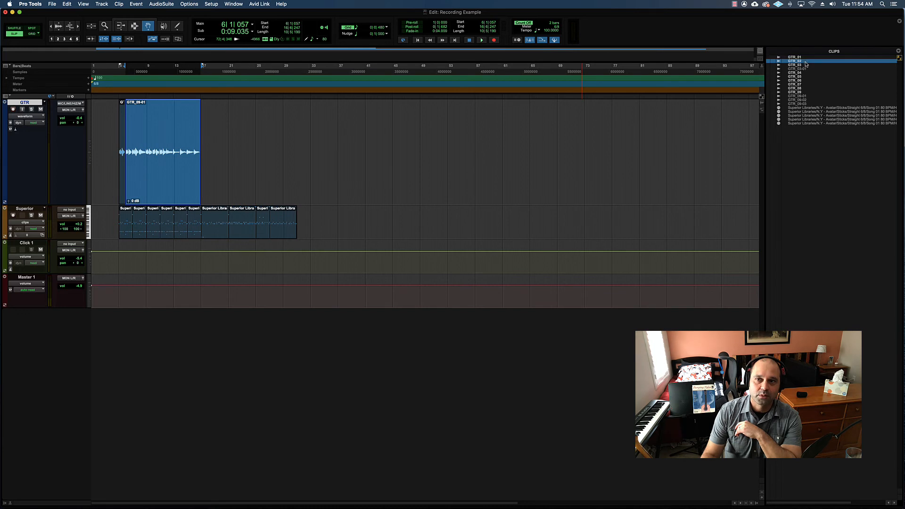
left_click(805, 65)
left_click(804, 57)
left_click(793, 61)
left_click(794, 65)
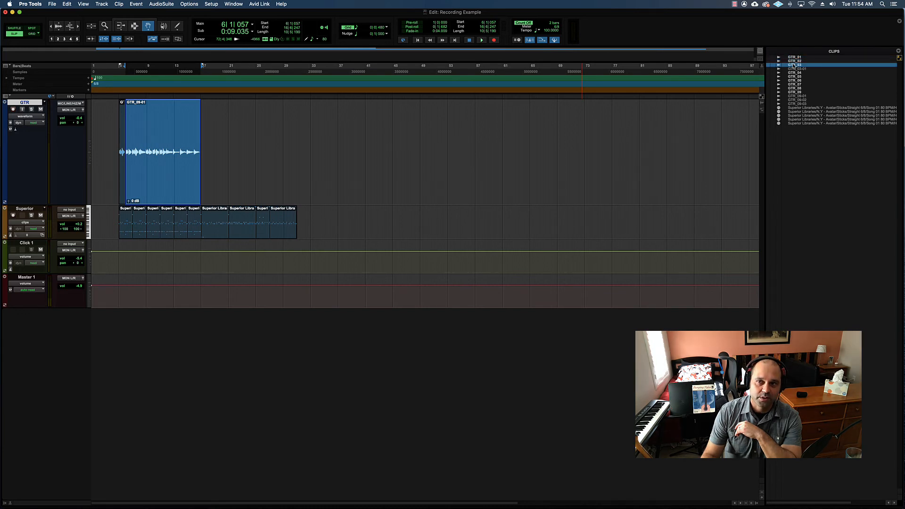
Step: Deselect GTR_09-01 on the GTR track and step through GTR_01 to GTR_03-01 in the Clip List, ending on GTR_02
left_click(552, 132)
left_click(791, 58)
left_click(793, 61)
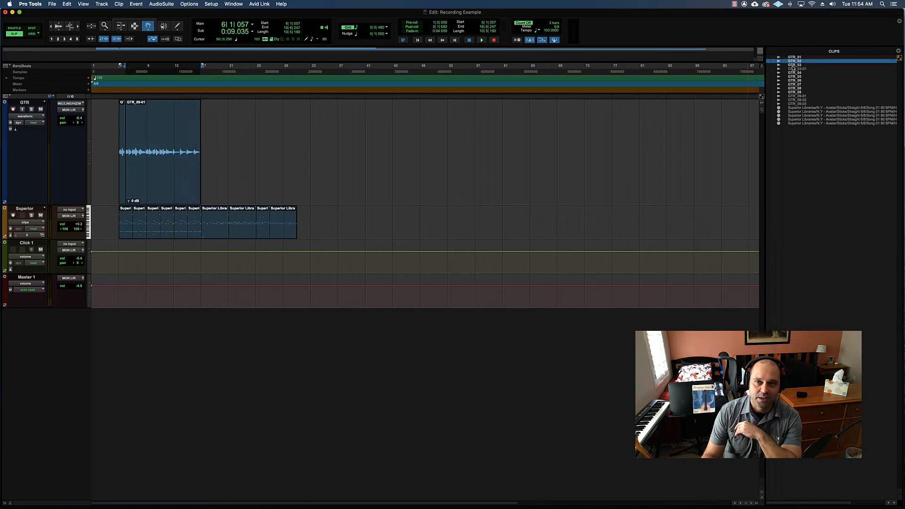
left_click(793, 69)
left_click(793, 61)
left_click(792, 68)
left_click(792, 57)
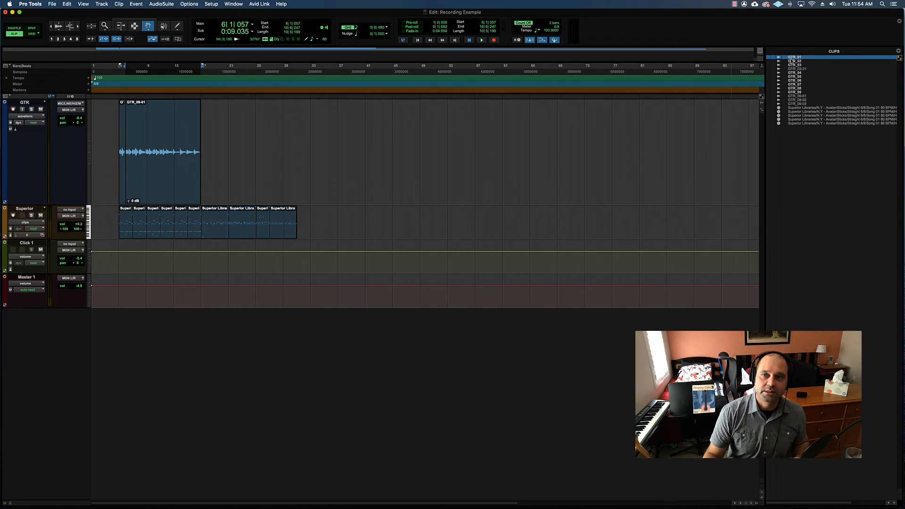
left_click(793, 61)
left_click(794, 65)
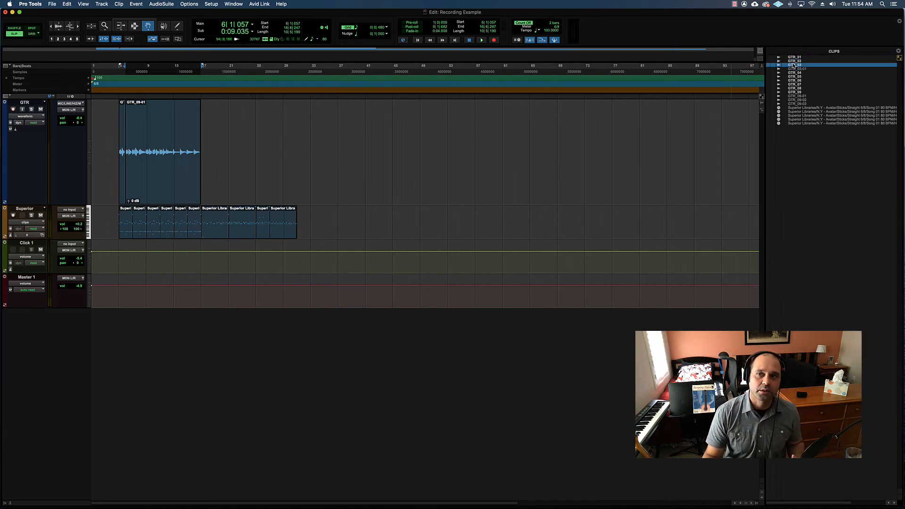
left_click(794, 61)
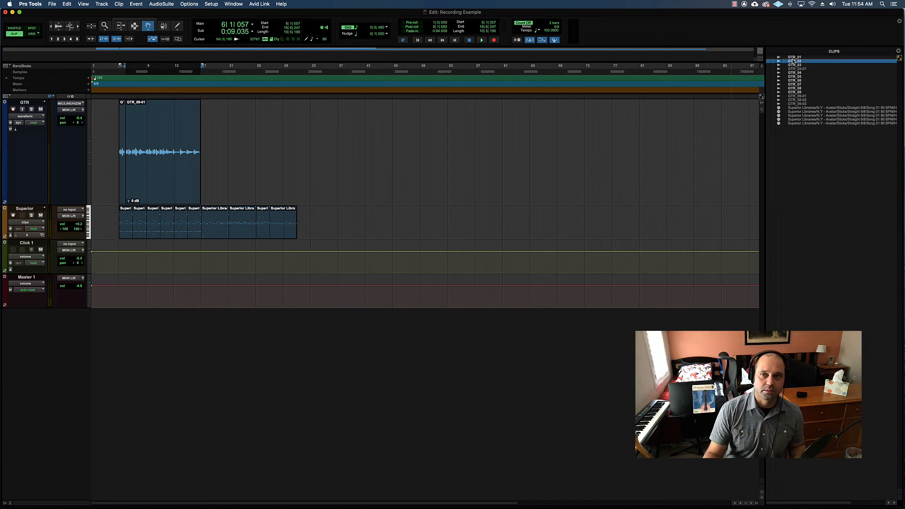
Step: Start clearing GTR_01 from the Clip List and move the removal dialog aside
left_click(794, 57)
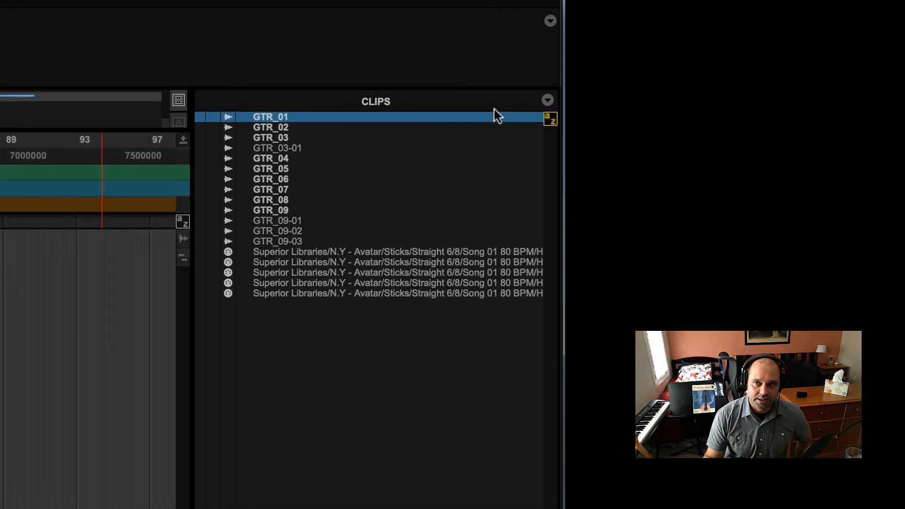
left_click(548, 100)
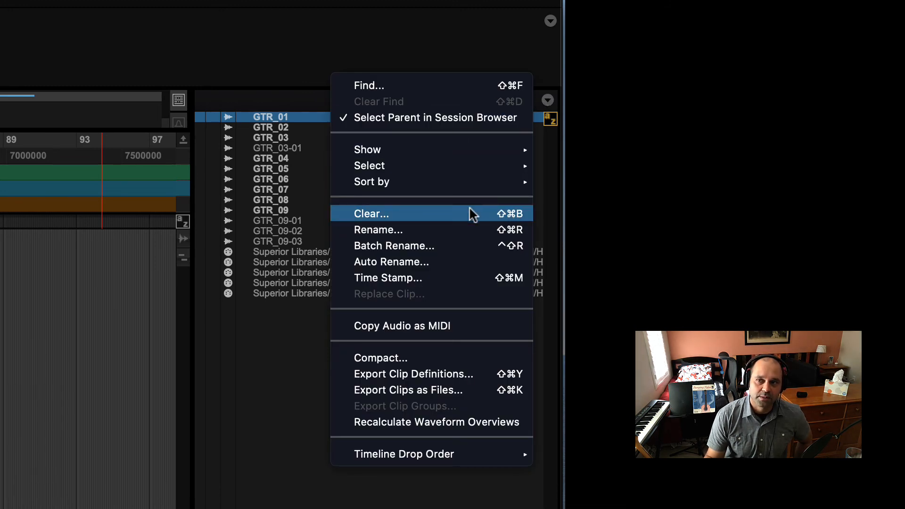
left_click(409, 208)
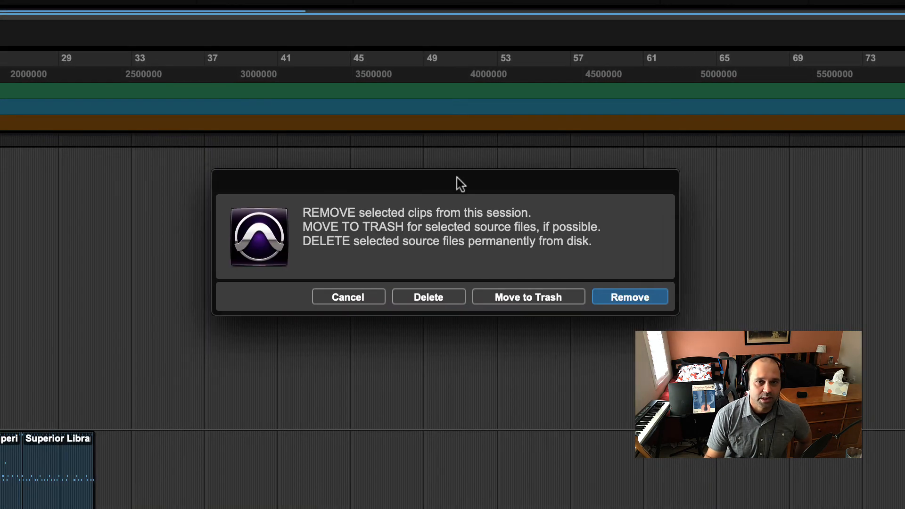
left_click_drag(457, 178, 342, 183)
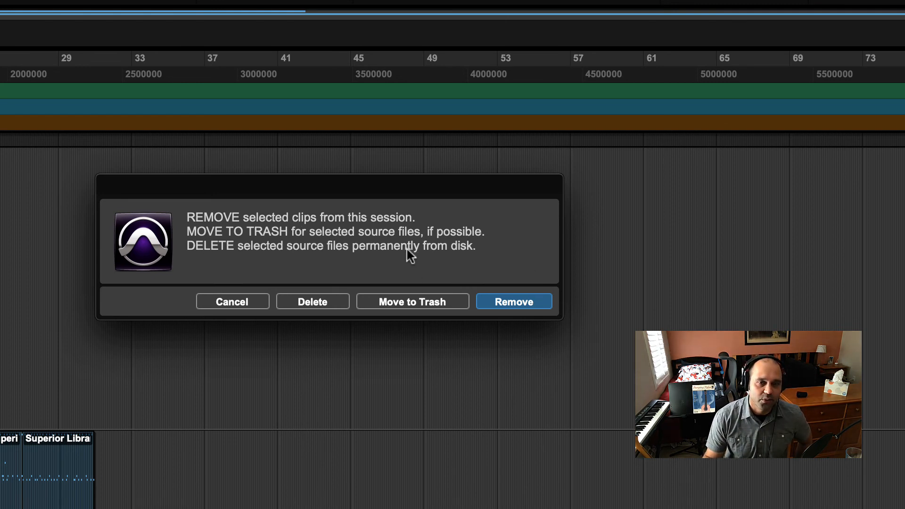
Step: Switch to Finder, open the Audio Files folder of the Recording Example session, and select GTR_01.wav
key("super+Tab")
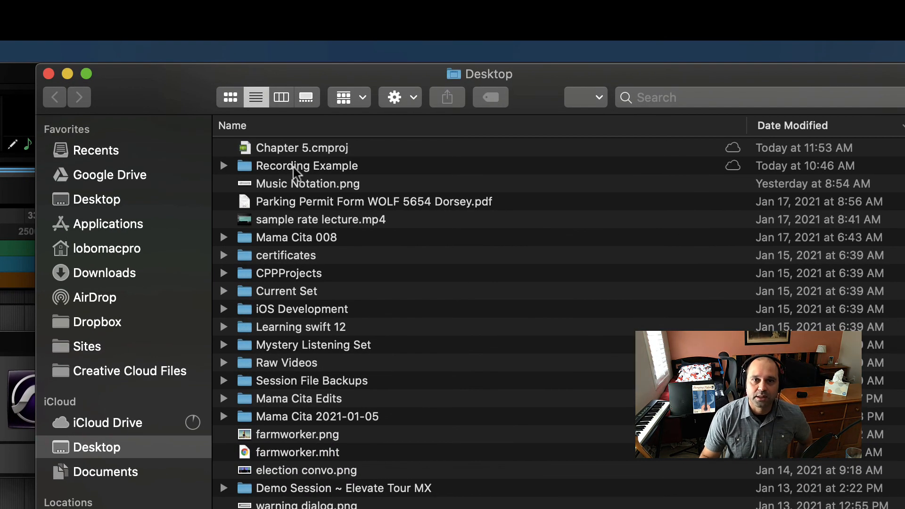
double_click(298, 165)
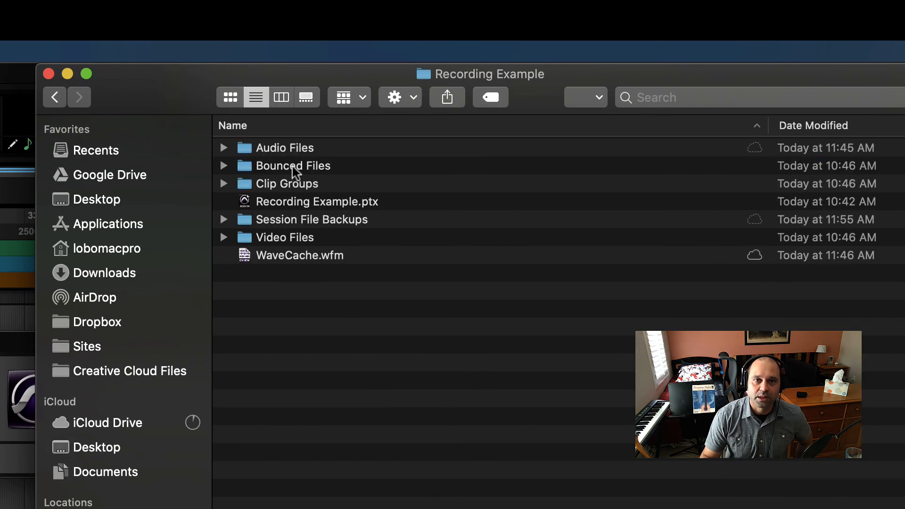
double_click(259, 148)
left_click(253, 148)
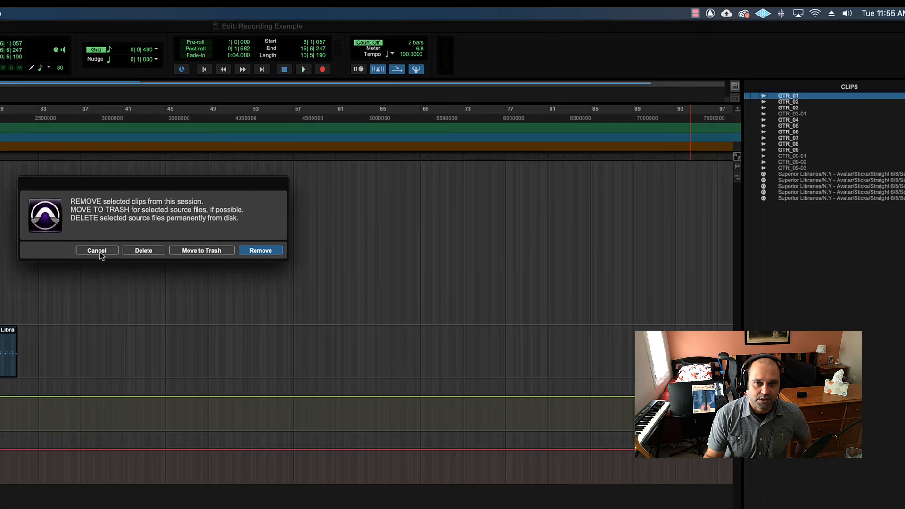
Step: Remove GTR_01 from the session only, and clear GTR_02 with its source file moved to the trash
left_click(265, 255)
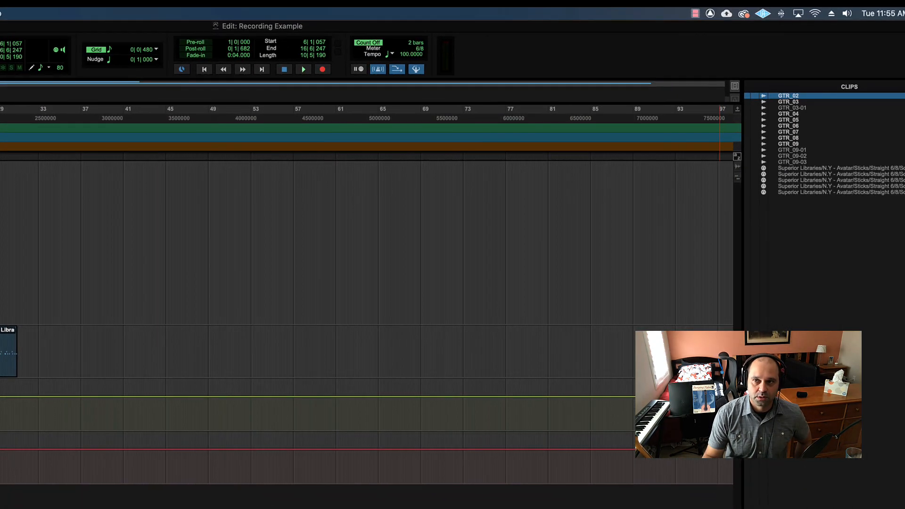
left_click(903, 86)
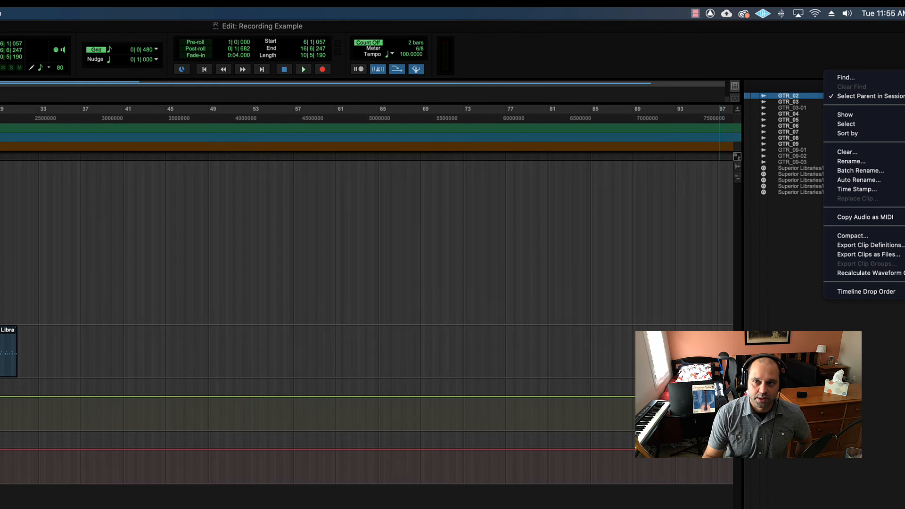
left_click(894, 158)
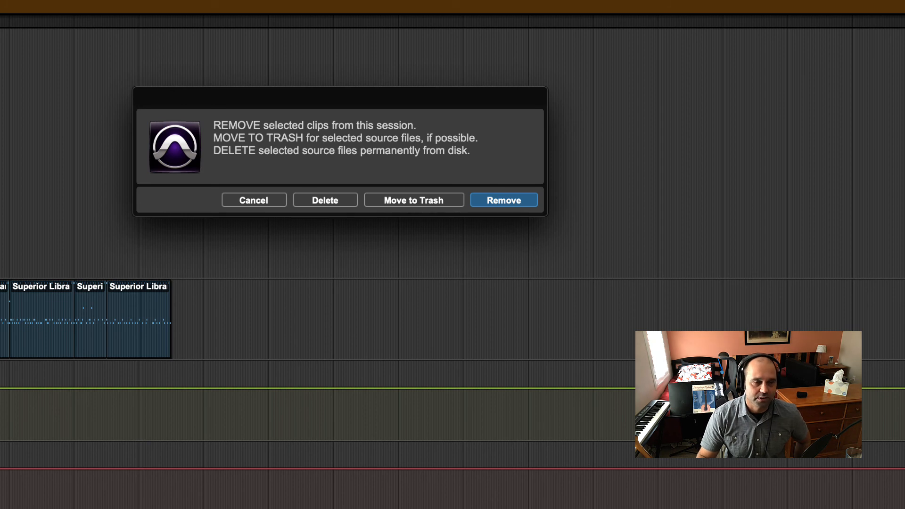
left_click(419, 200)
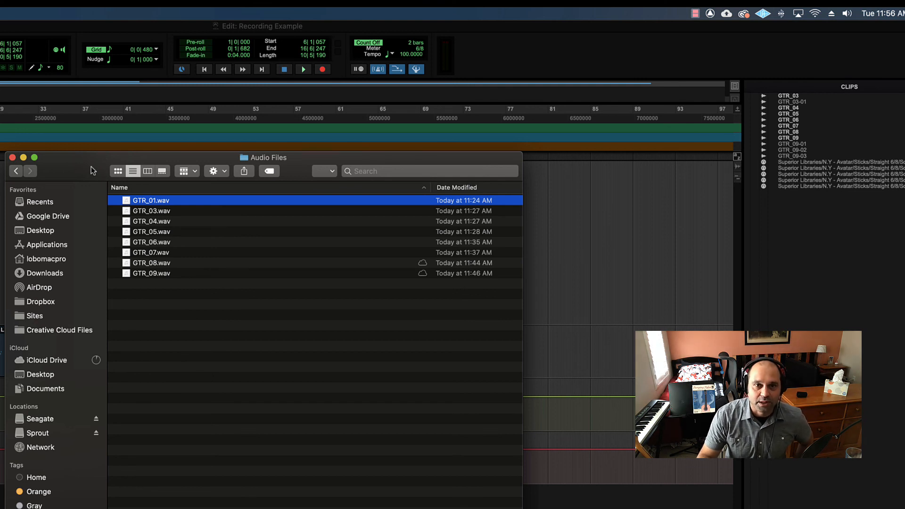
Step: Close the Finder window and select GTR_04, GTR_06 and GTR_07 in turn in the Clip List
left_click(12, 157)
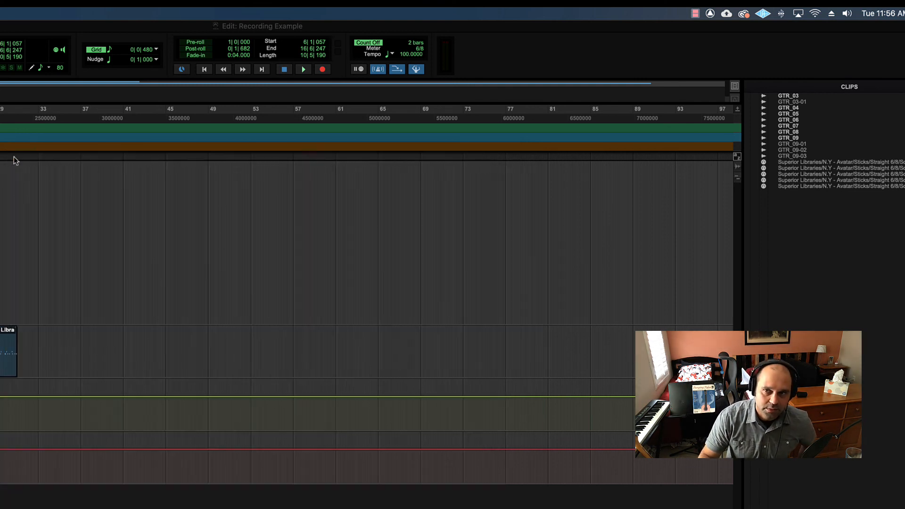
left_click(795, 108)
left_click(795, 120)
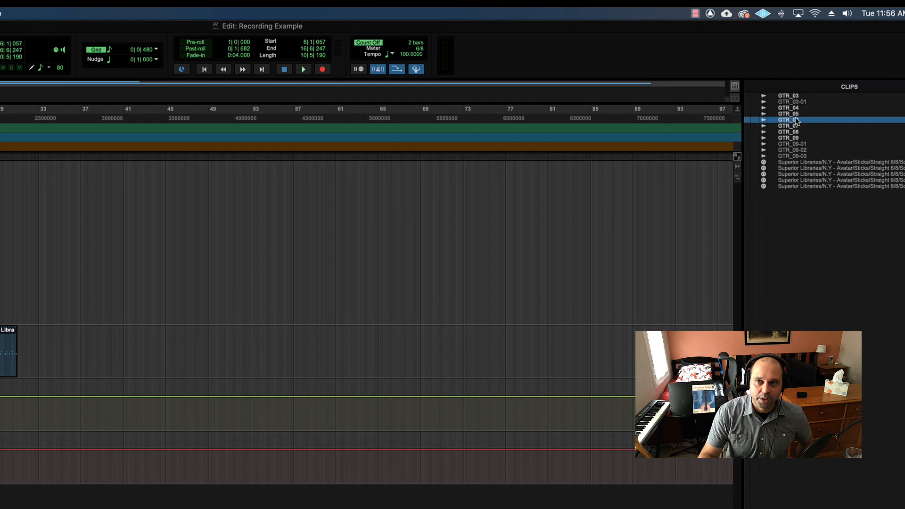
left_click(795, 126)
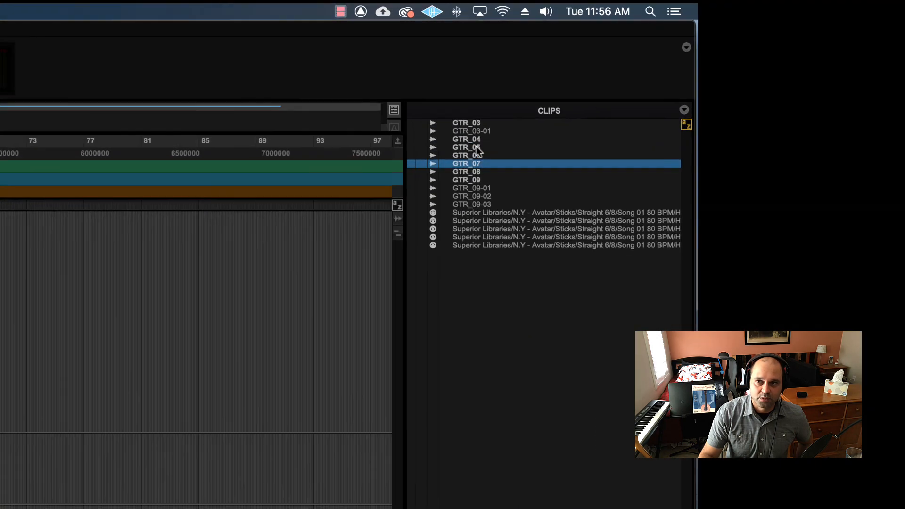
Step: Select the clips GTR_04 through GTR_09 one after another in the Clip List, ending back on GTR_05
left_click(475, 140)
left_click(478, 148)
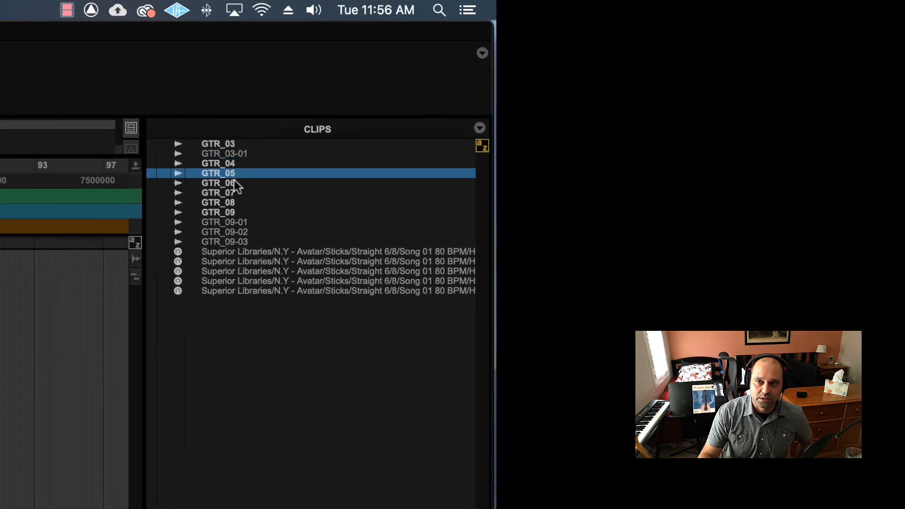
left_click(480, 155)
left_click(480, 163)
left_click(235, 202)
left_click(236, 212)
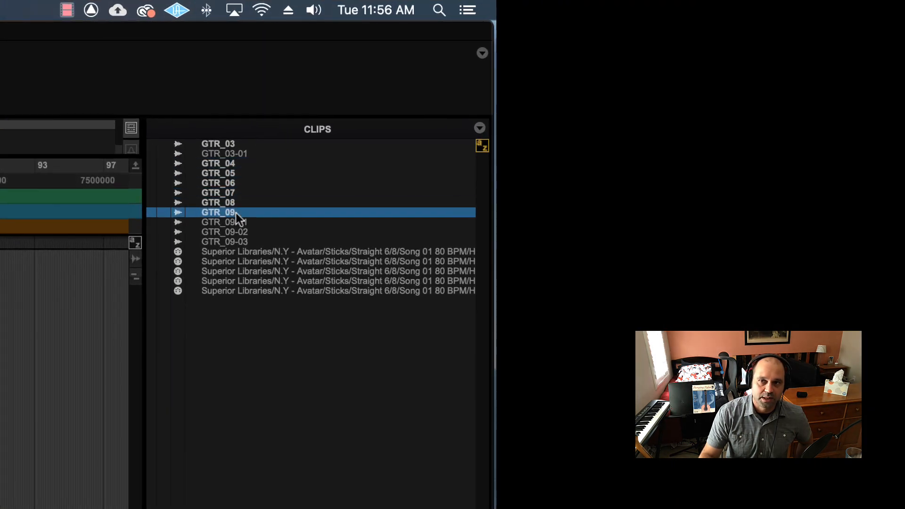
left_click(234, 173)
Step: Select the contiguous clips GTR_04, GTR_05 and GTR_06 together in the Clip List
left_click(238, 163)
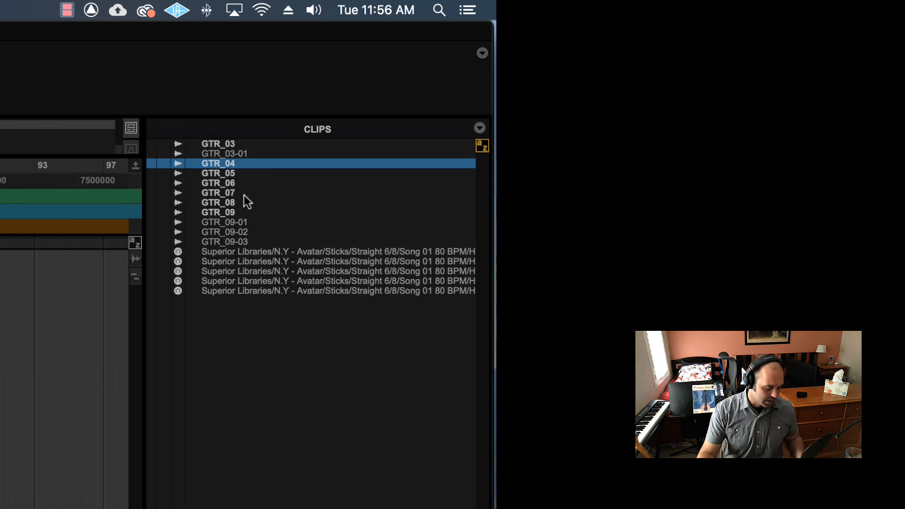
left_click(218, 174, "shift")
left_click(228, 184, "shift")
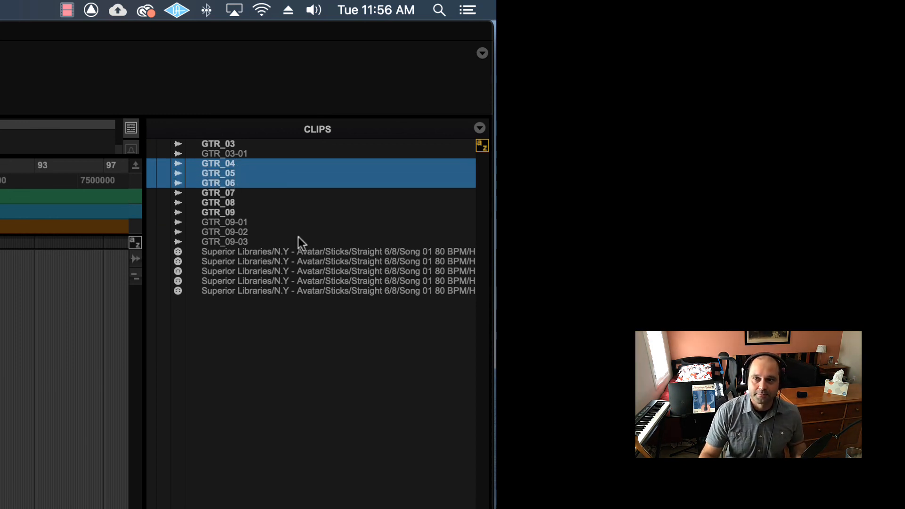
Step: Select the non-adjacent clips GTR_07, GTR_04 and GTR_05 together and clear them from the Clip List
left_click(235, 192)
left_click(247, 166, "super")
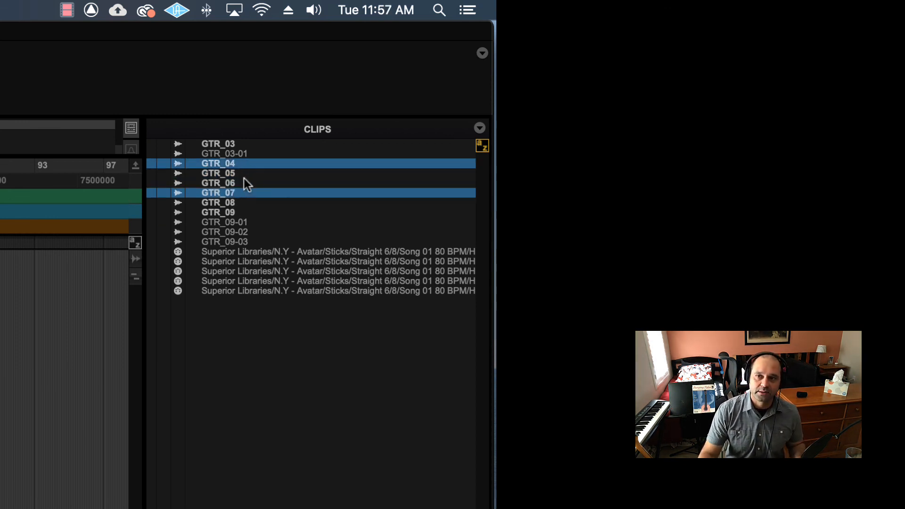
left_click(247, 175, "super")
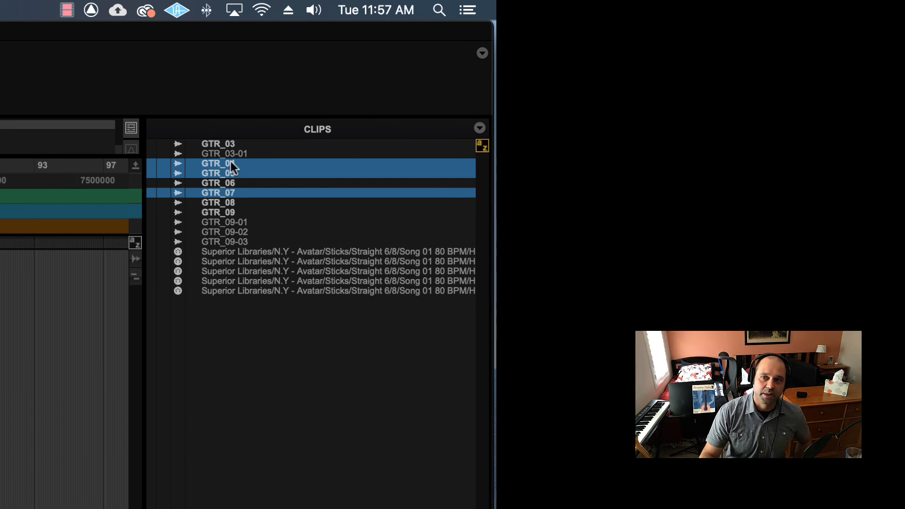
left_click(480, 128)
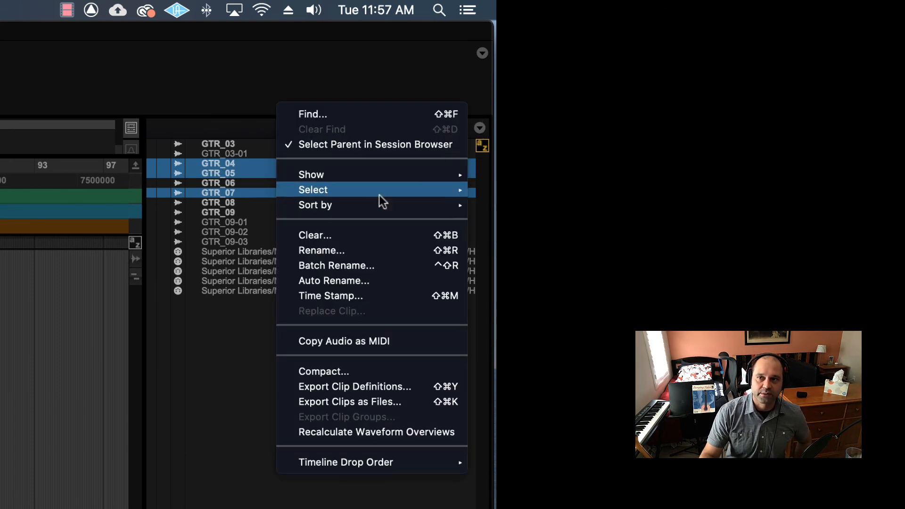
left_click(346, 236)
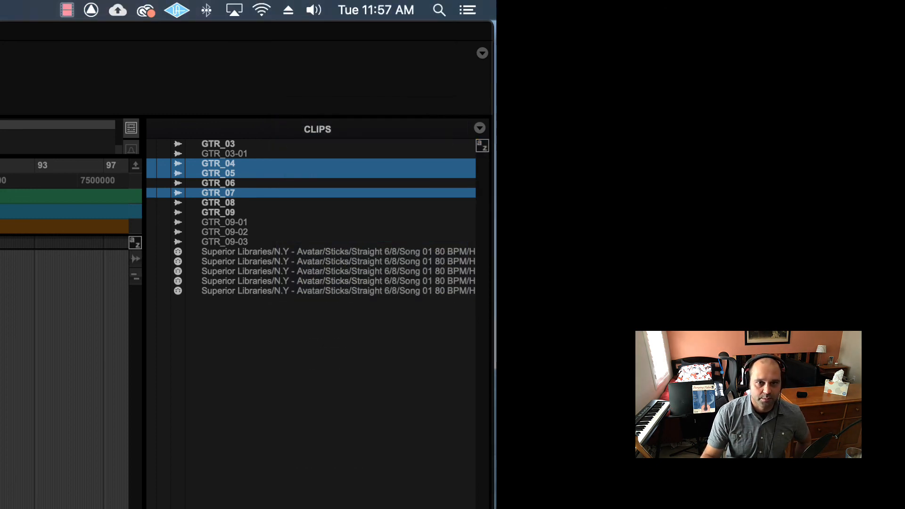
key("Return")
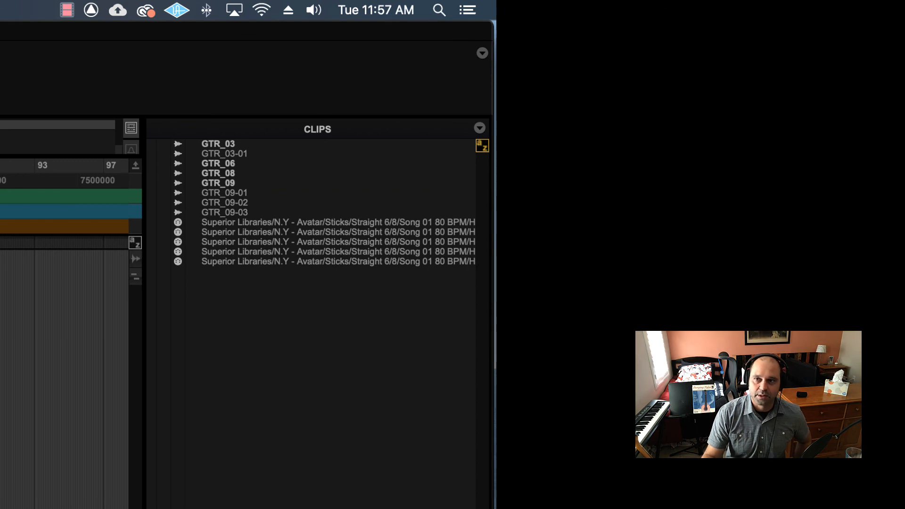
Step: Try to clear the GTR_09-01 clip used on the GTR track, move the confirmation dialog aside, and decline the removal
left_click(219, 163)
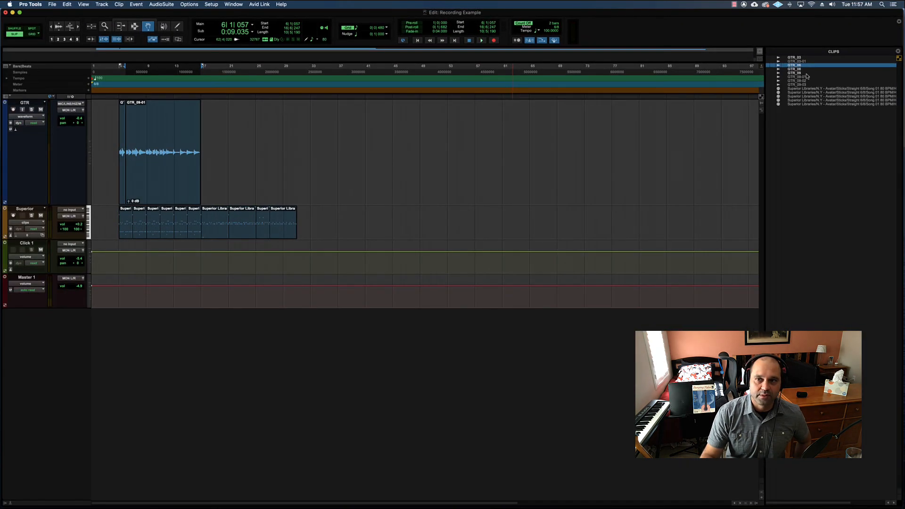
left_click(786, 78)
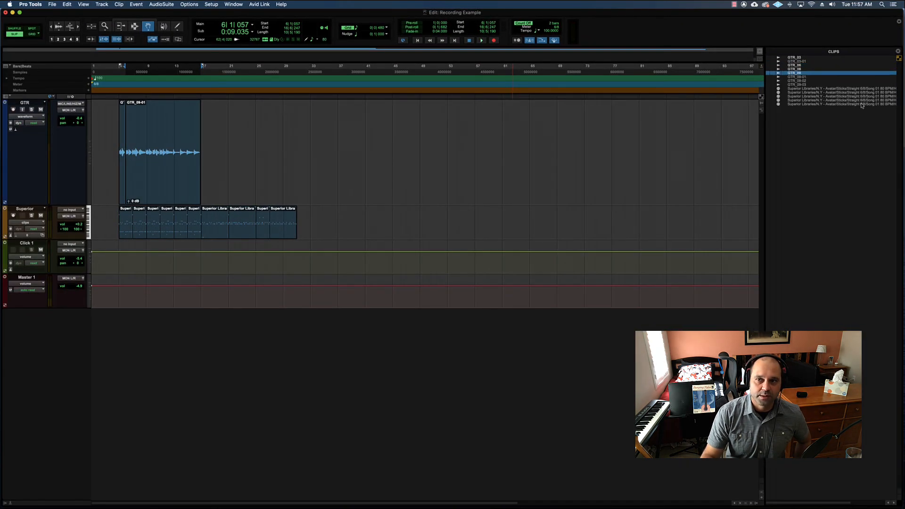
left_click(805, 77)
left_click(804, 73)
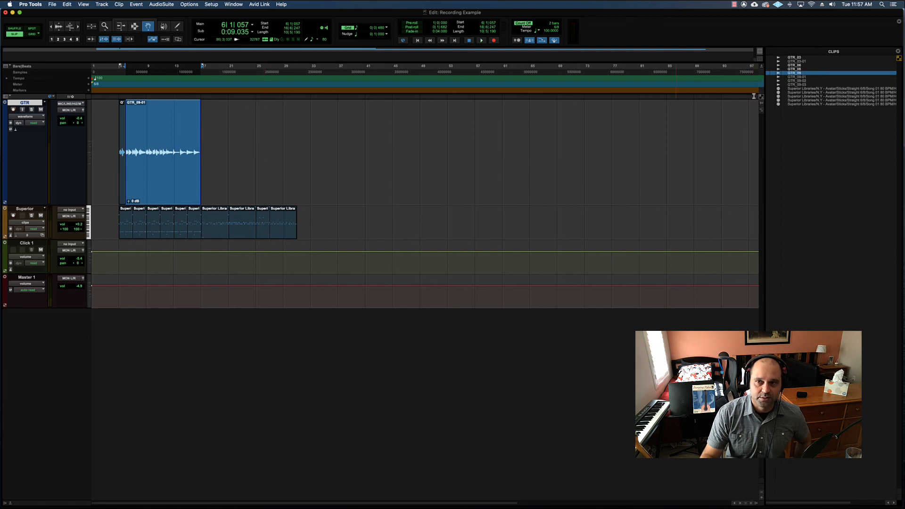
left_click(898, 52)
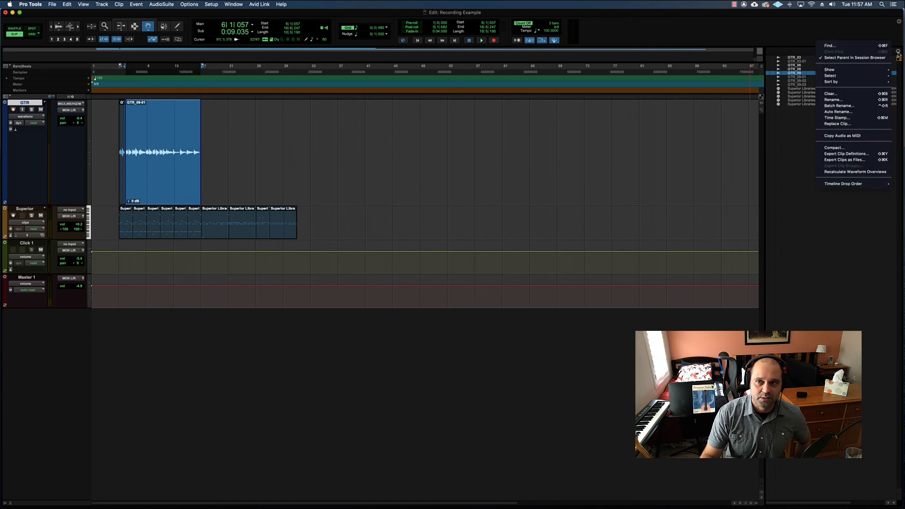
left_click(841, 93)
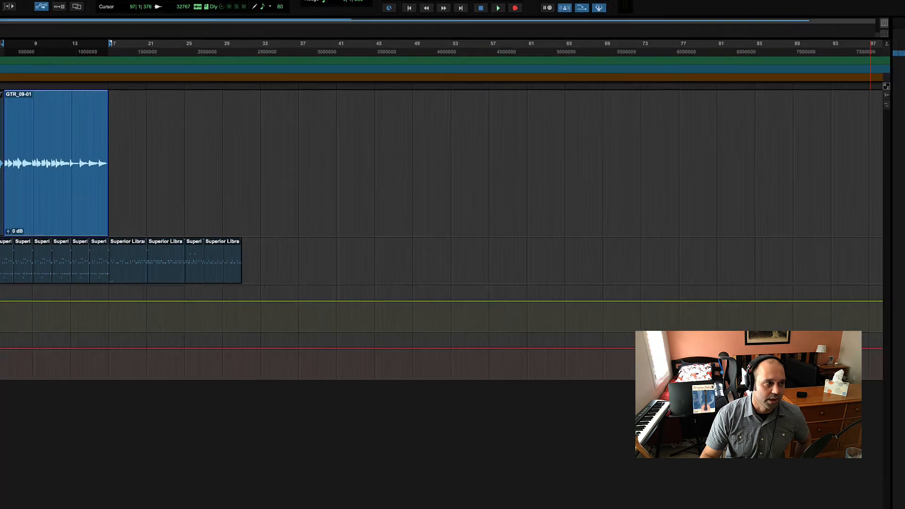
left_click_drag(903, 122, 596, 122)
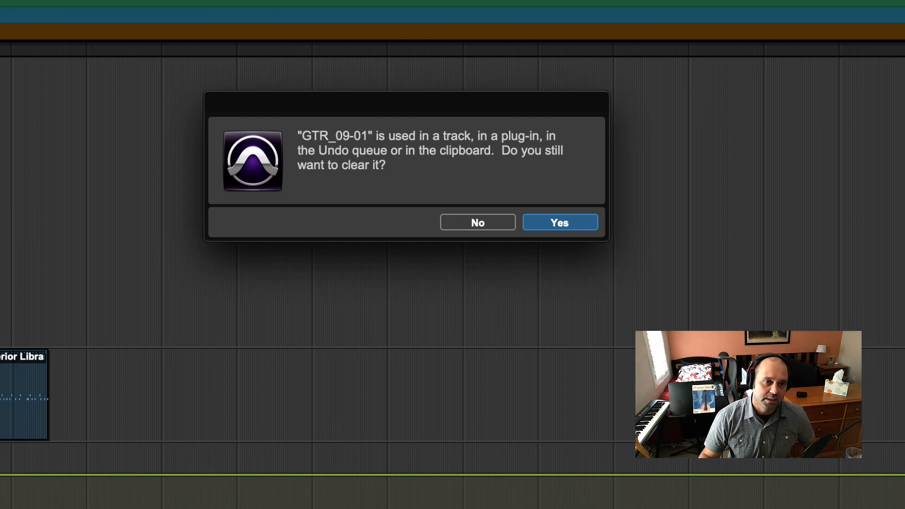
left_click_drag(433, 106, 347, 113)
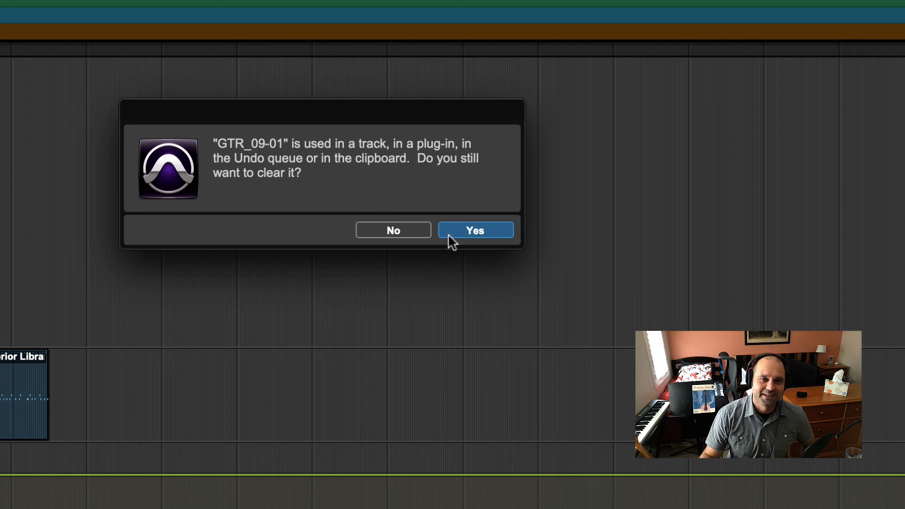
left_click(374, 226)
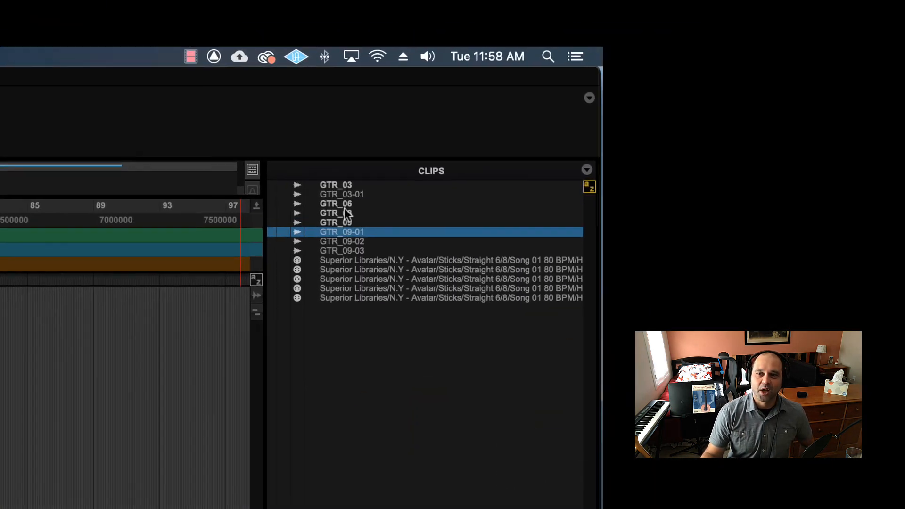
Step: Select GTR_06, GTR_08 and GTR_03 in turn in the Clip List, and select the contiguous range from GTR_08 up to GTR_03
left_click(325, 208)
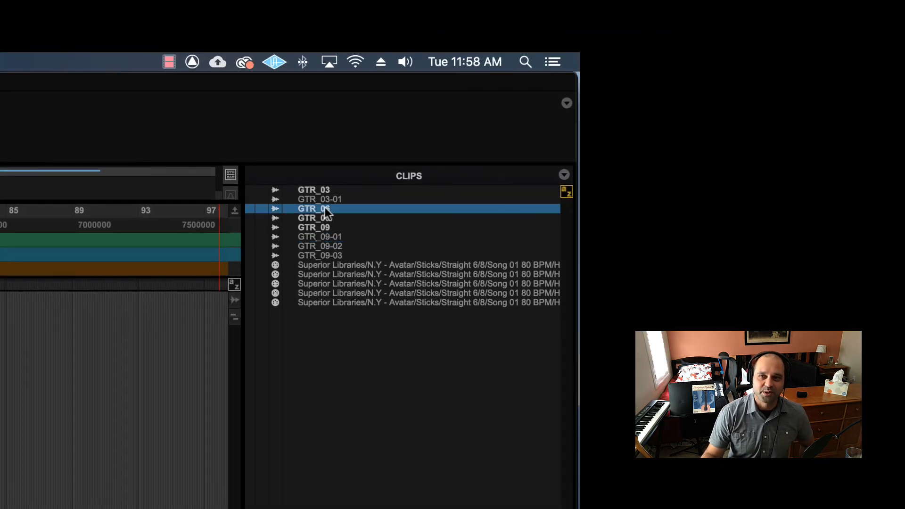
left_click(5, 335)
left_click(316, 211)
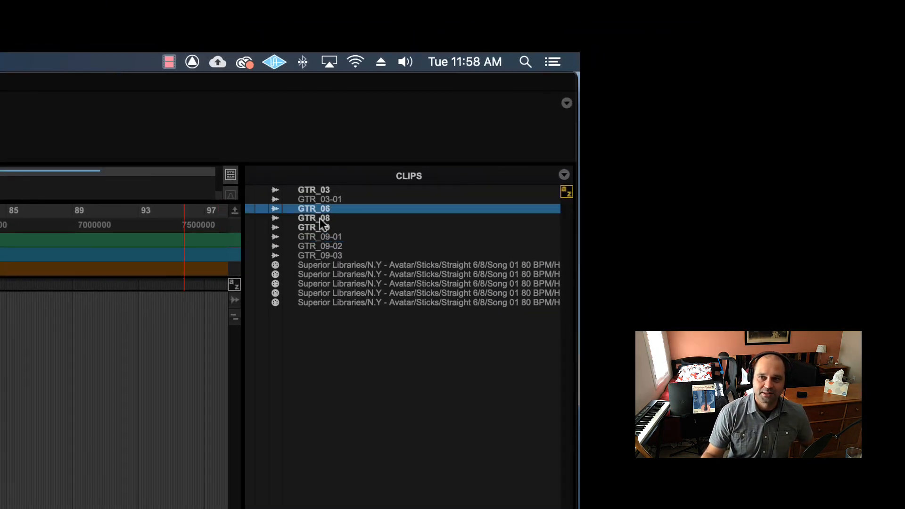
left_click(319, 219)
left_click(335, 209)
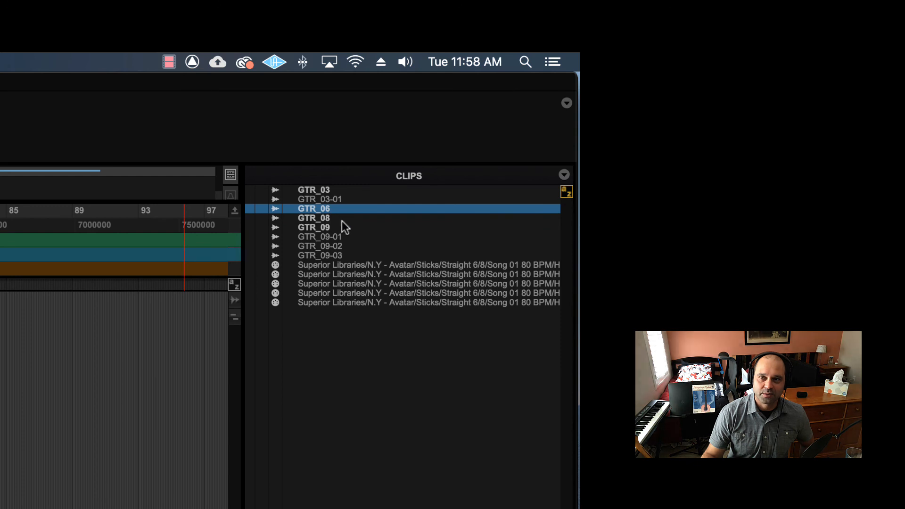
left_click(341, 217)
left_click(342, 190)
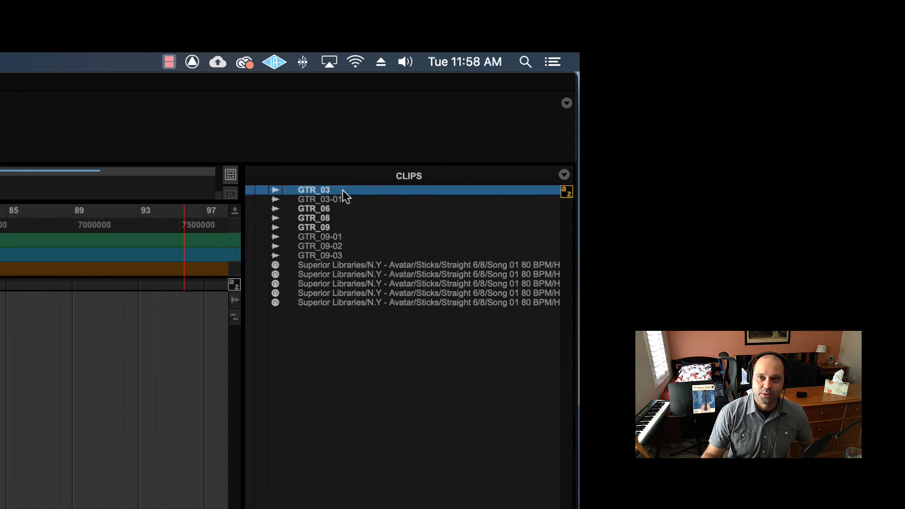
left_click(343, 217)
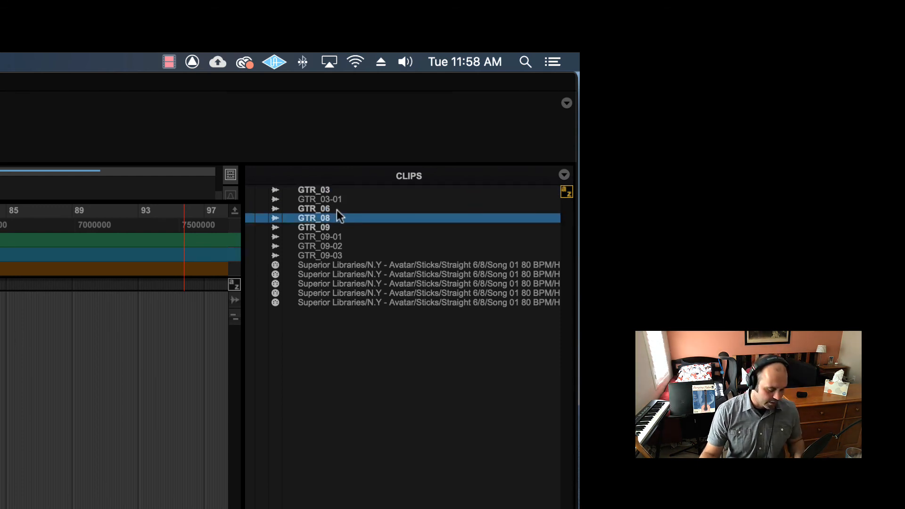
left_click(339, 191, "shift")
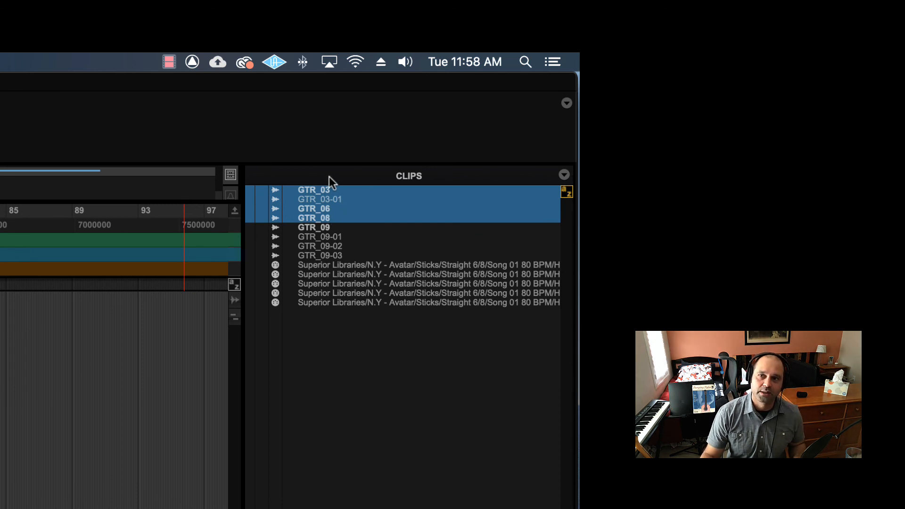
Step: Select GTR_09-02, GTR_08, GTR_09 and GTR_03 together as individual clips in the Clip List
left_click(345, 246)
left_click(345, 218, "super")
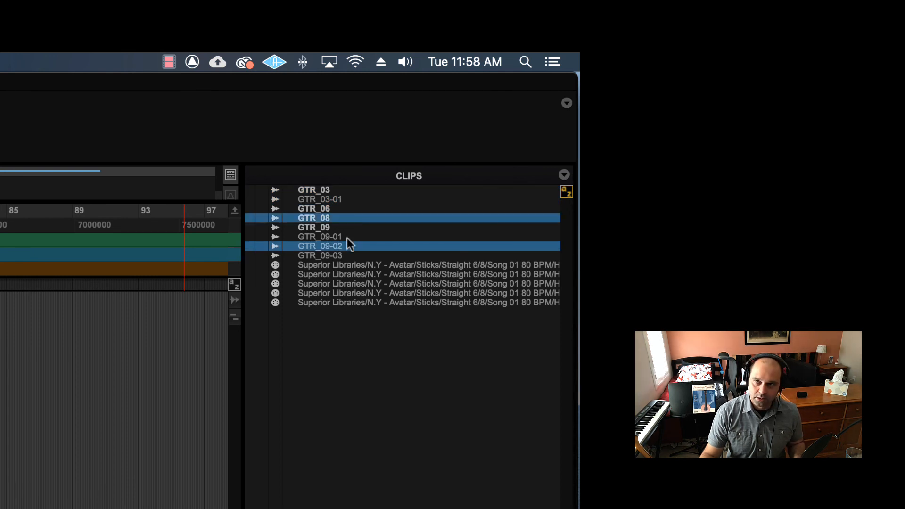
left_click(348, 227, "super")
left_click(353, 191, "super")
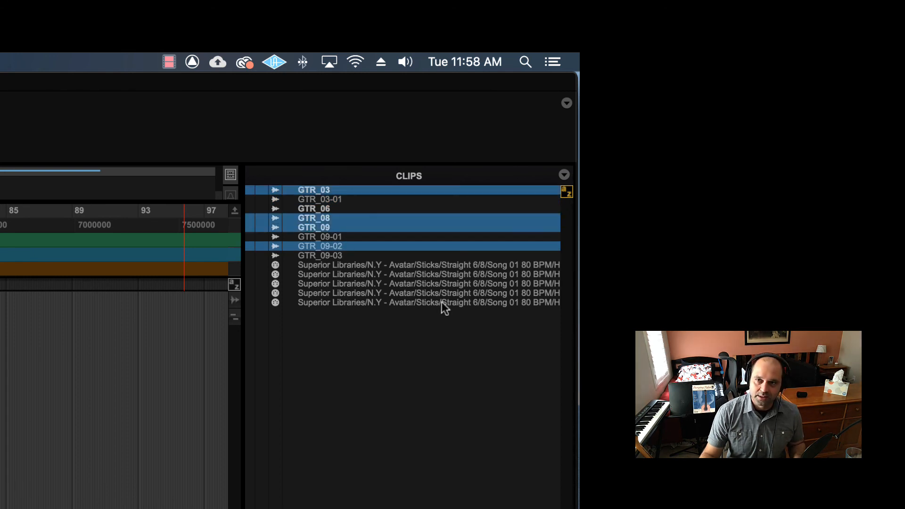
Step: Select the whole range of guitar clips from GTR_03 to GTR_09-03, and deselect everything in the Clip List
left_click(396, 310)
left_click(344, 190)
left_click(360, 253, "shift")
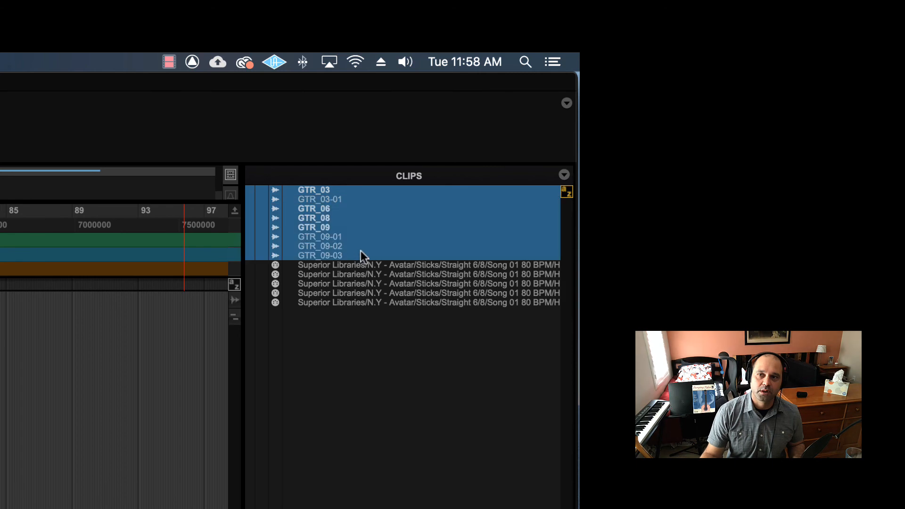
left_click(358, 337)
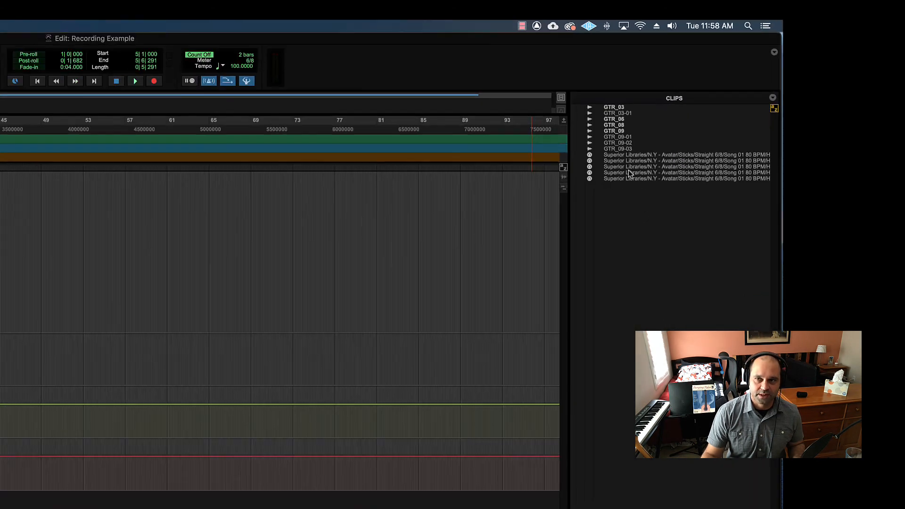